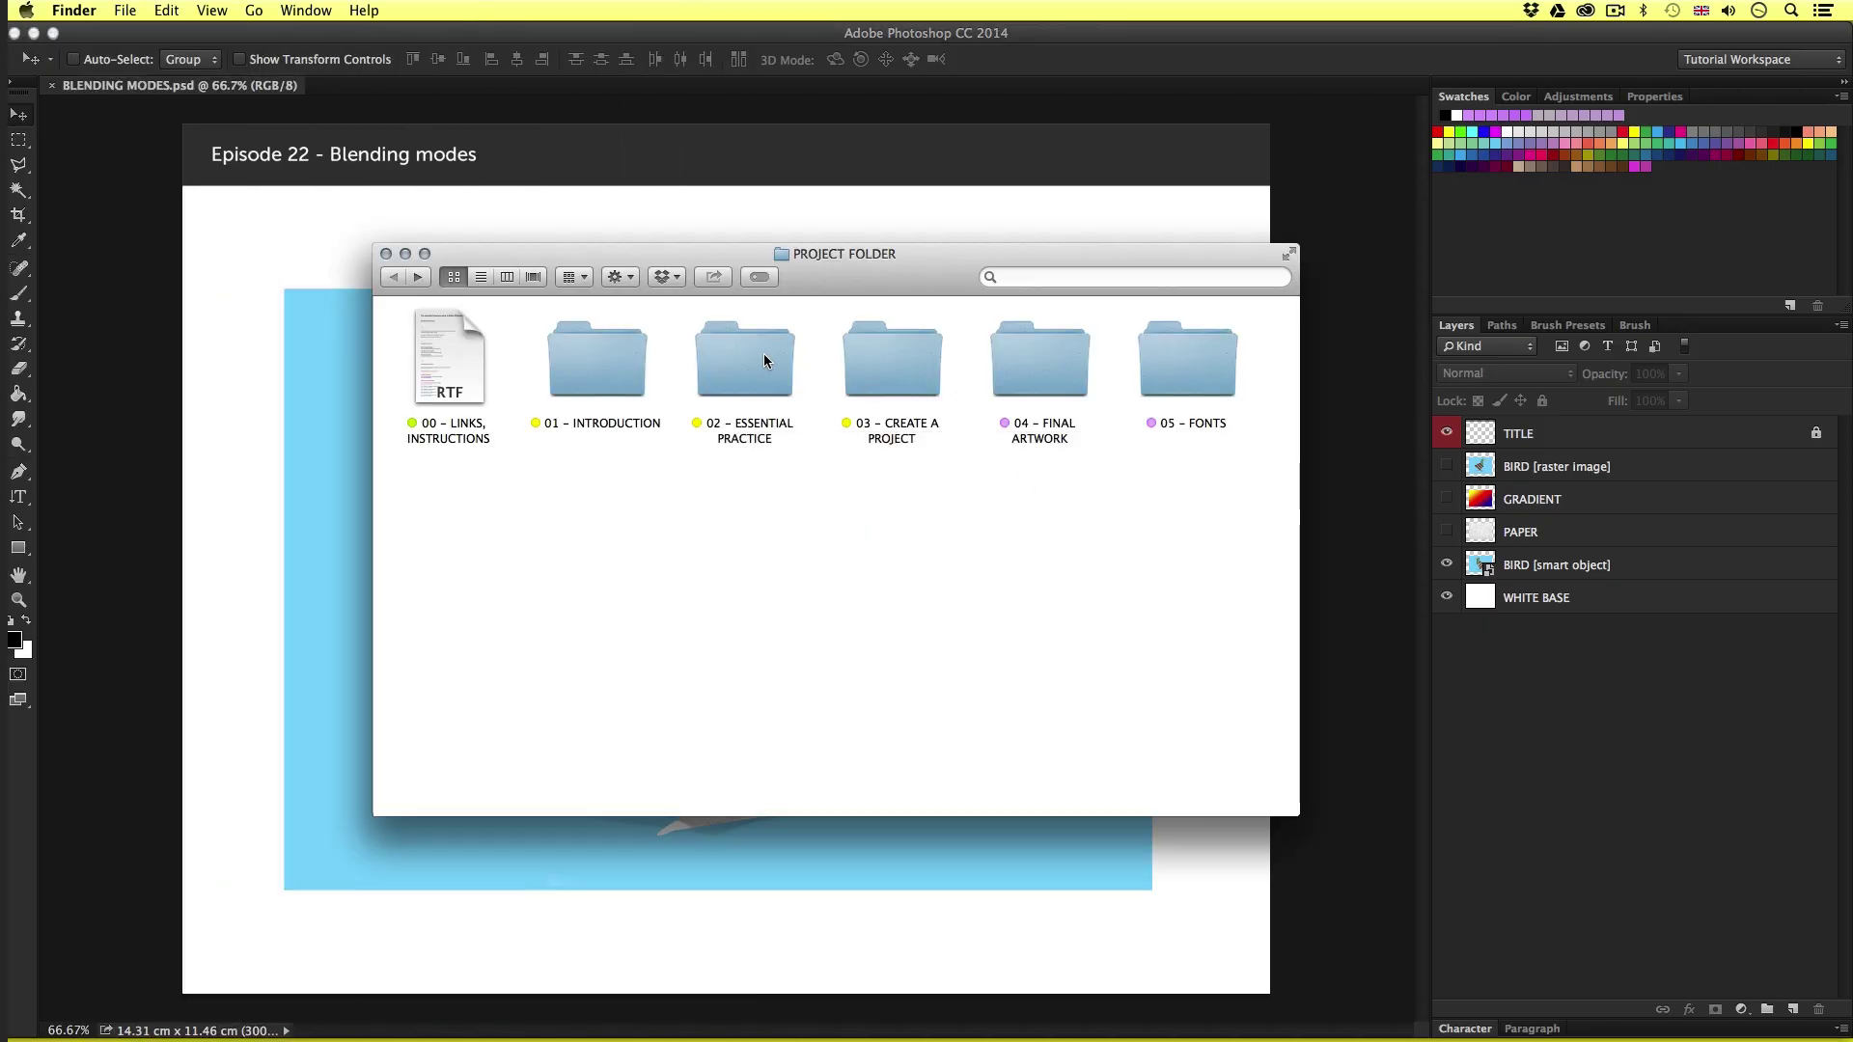
- Open BLENDING MODES.psd from 02 – ESSENTIAL PRACTICE / 22 – BLENDING MODES in Photoshop
{"action": "double_click", "coordinate": [763, 354]}
{"action": "double_click", "coordinate": [1203, 449]}
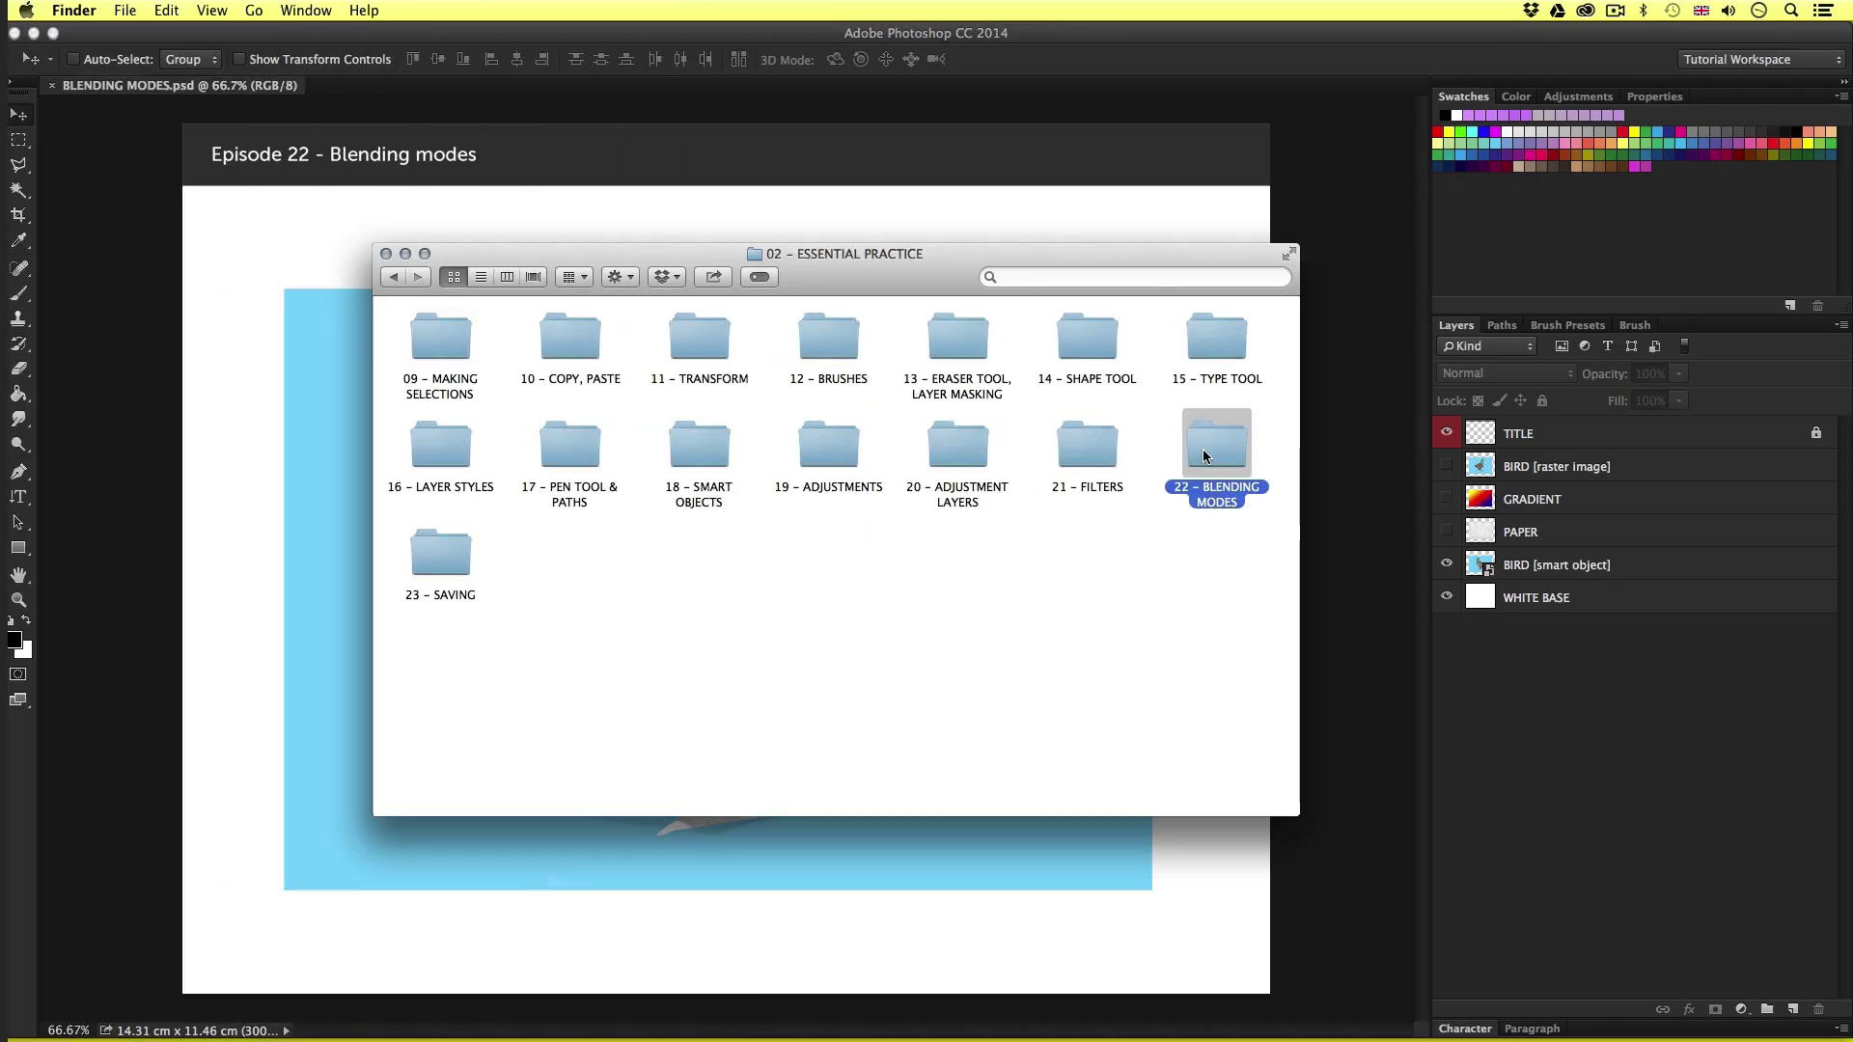
{"action": "double_click", "coordinate": [440, 348]}
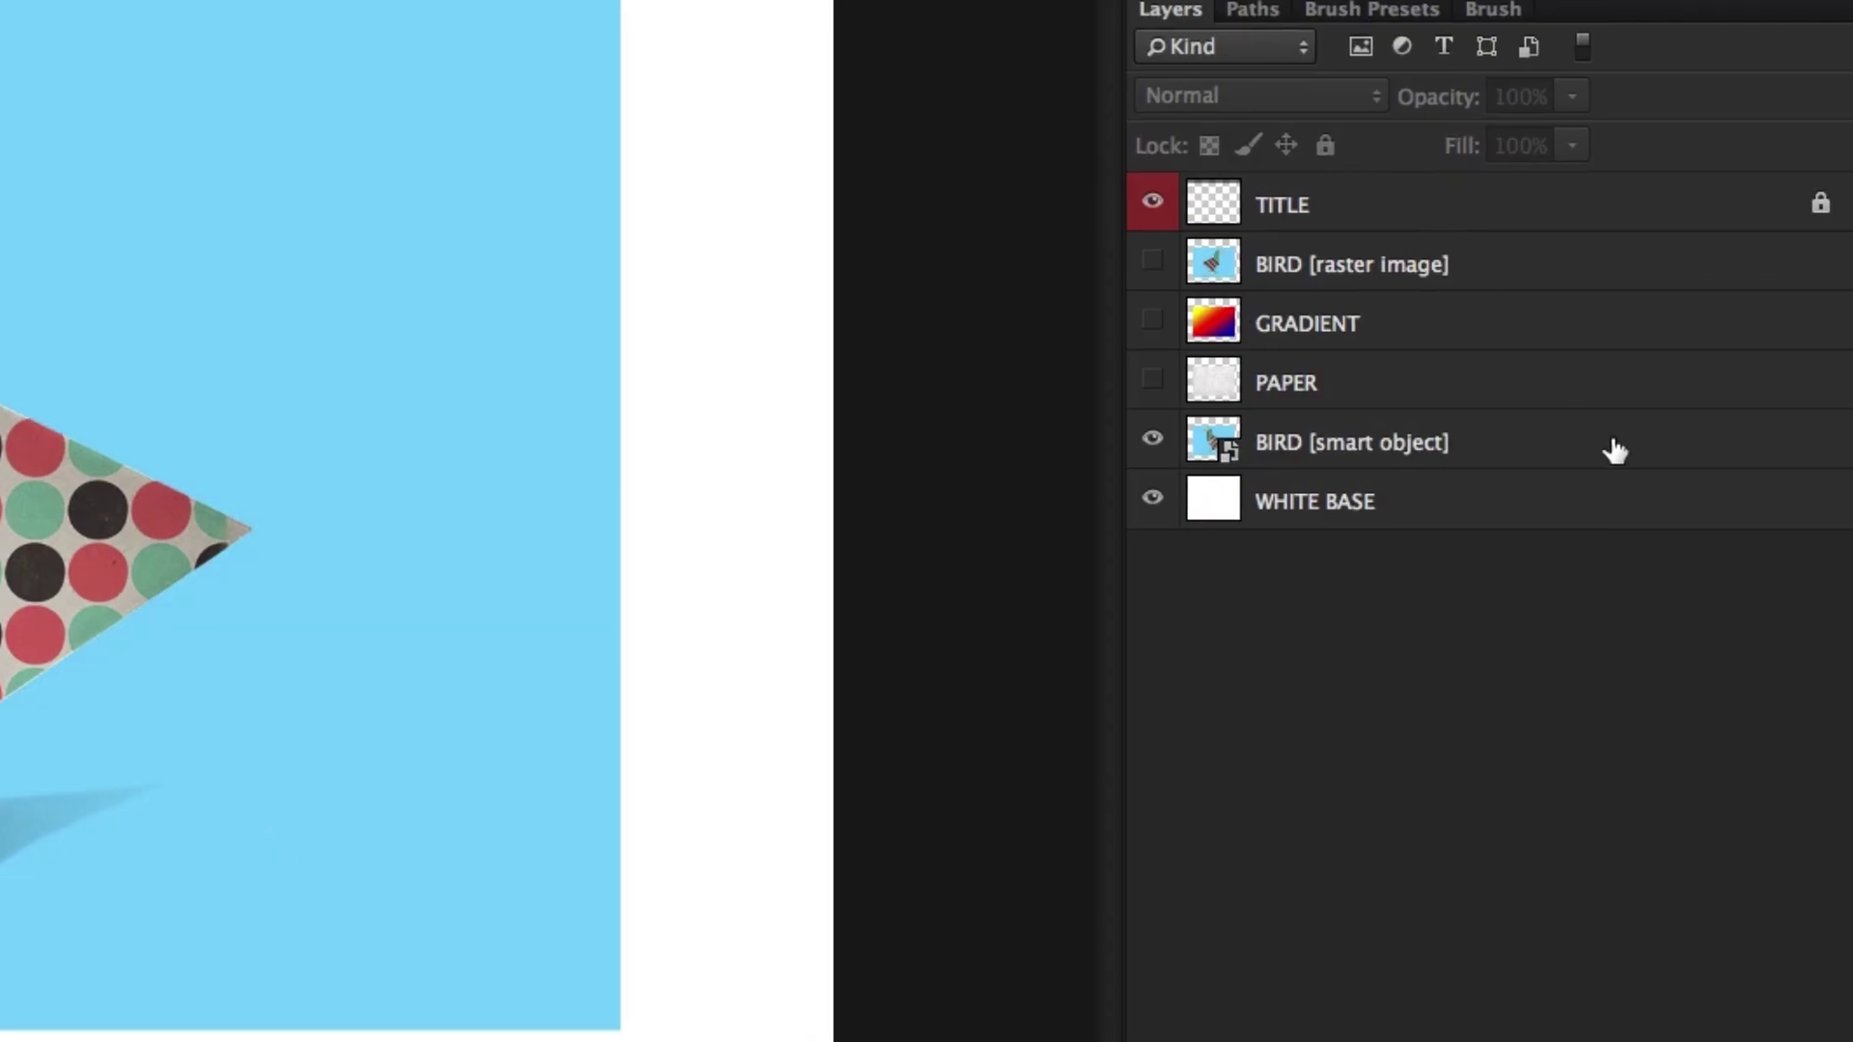
{"action": "left_click", "coordinate": [1608, 443]}
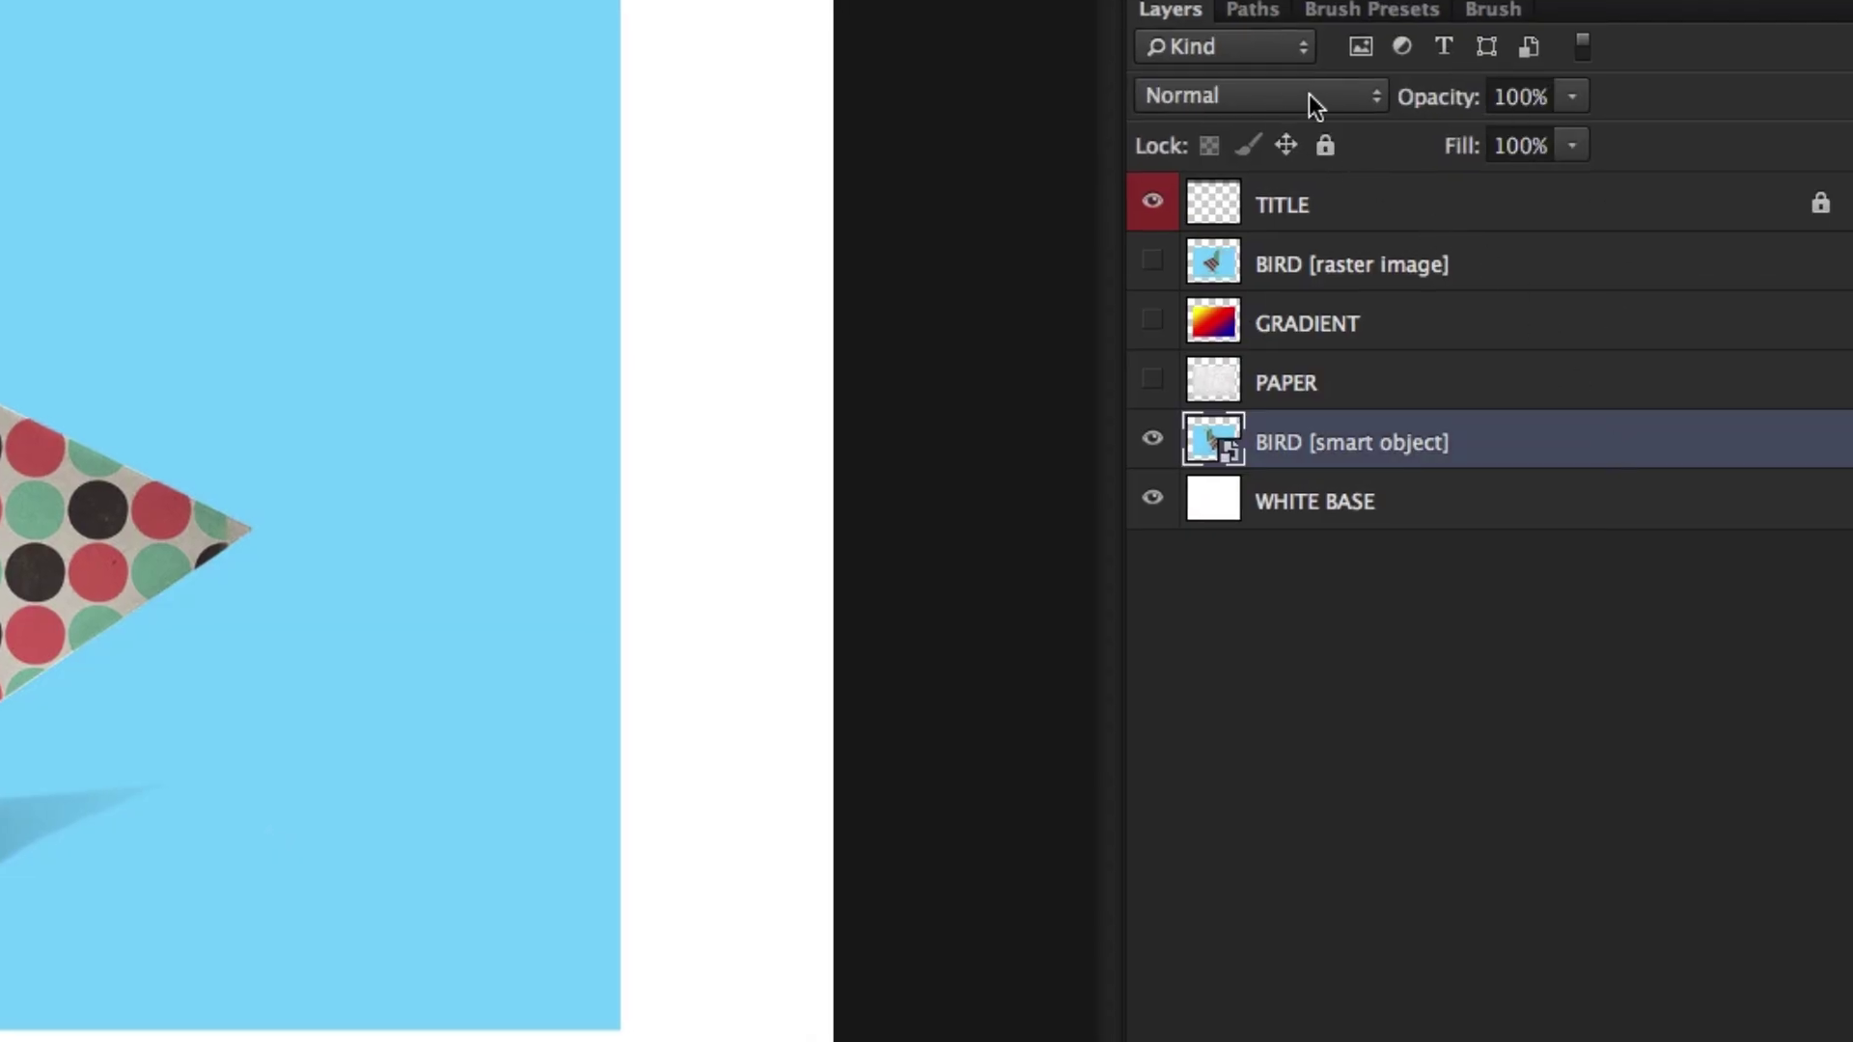
{"action": "left_click", "coordinate": [1375, 94]}
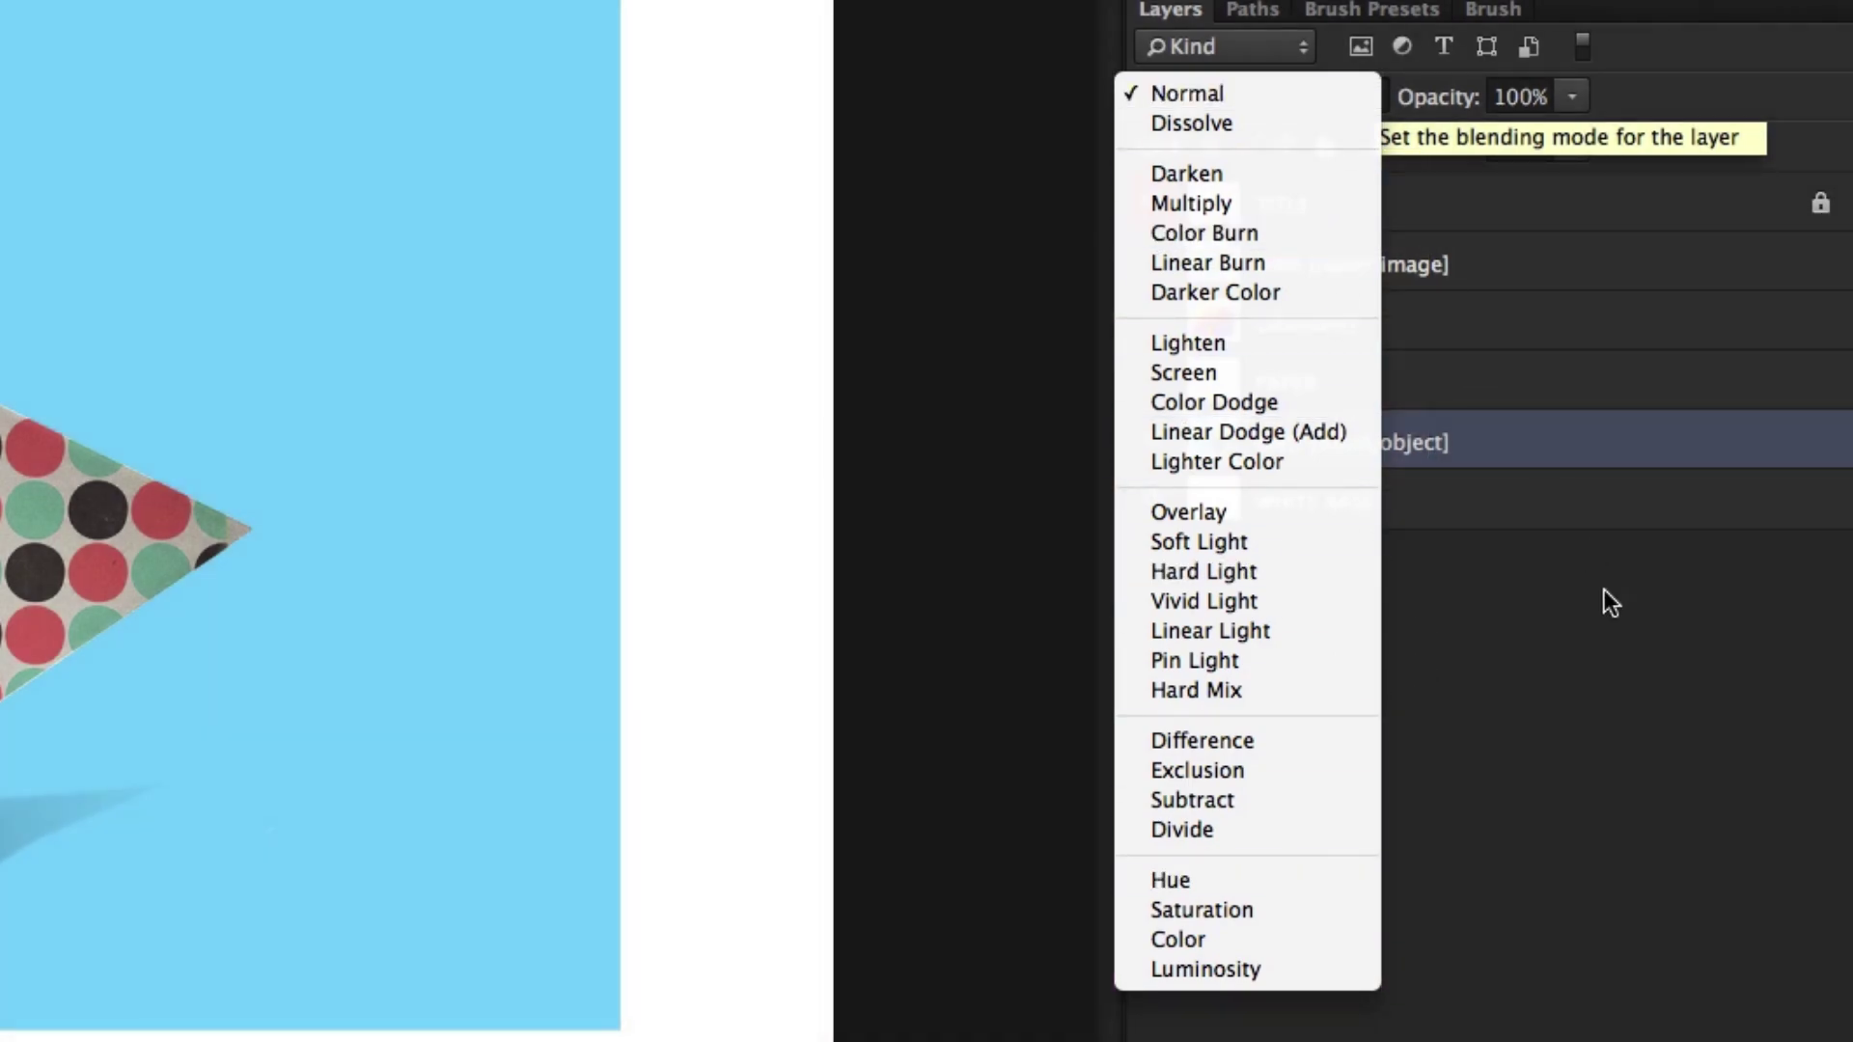
{"action": "left_click", "coordinate": [1635, 640]}
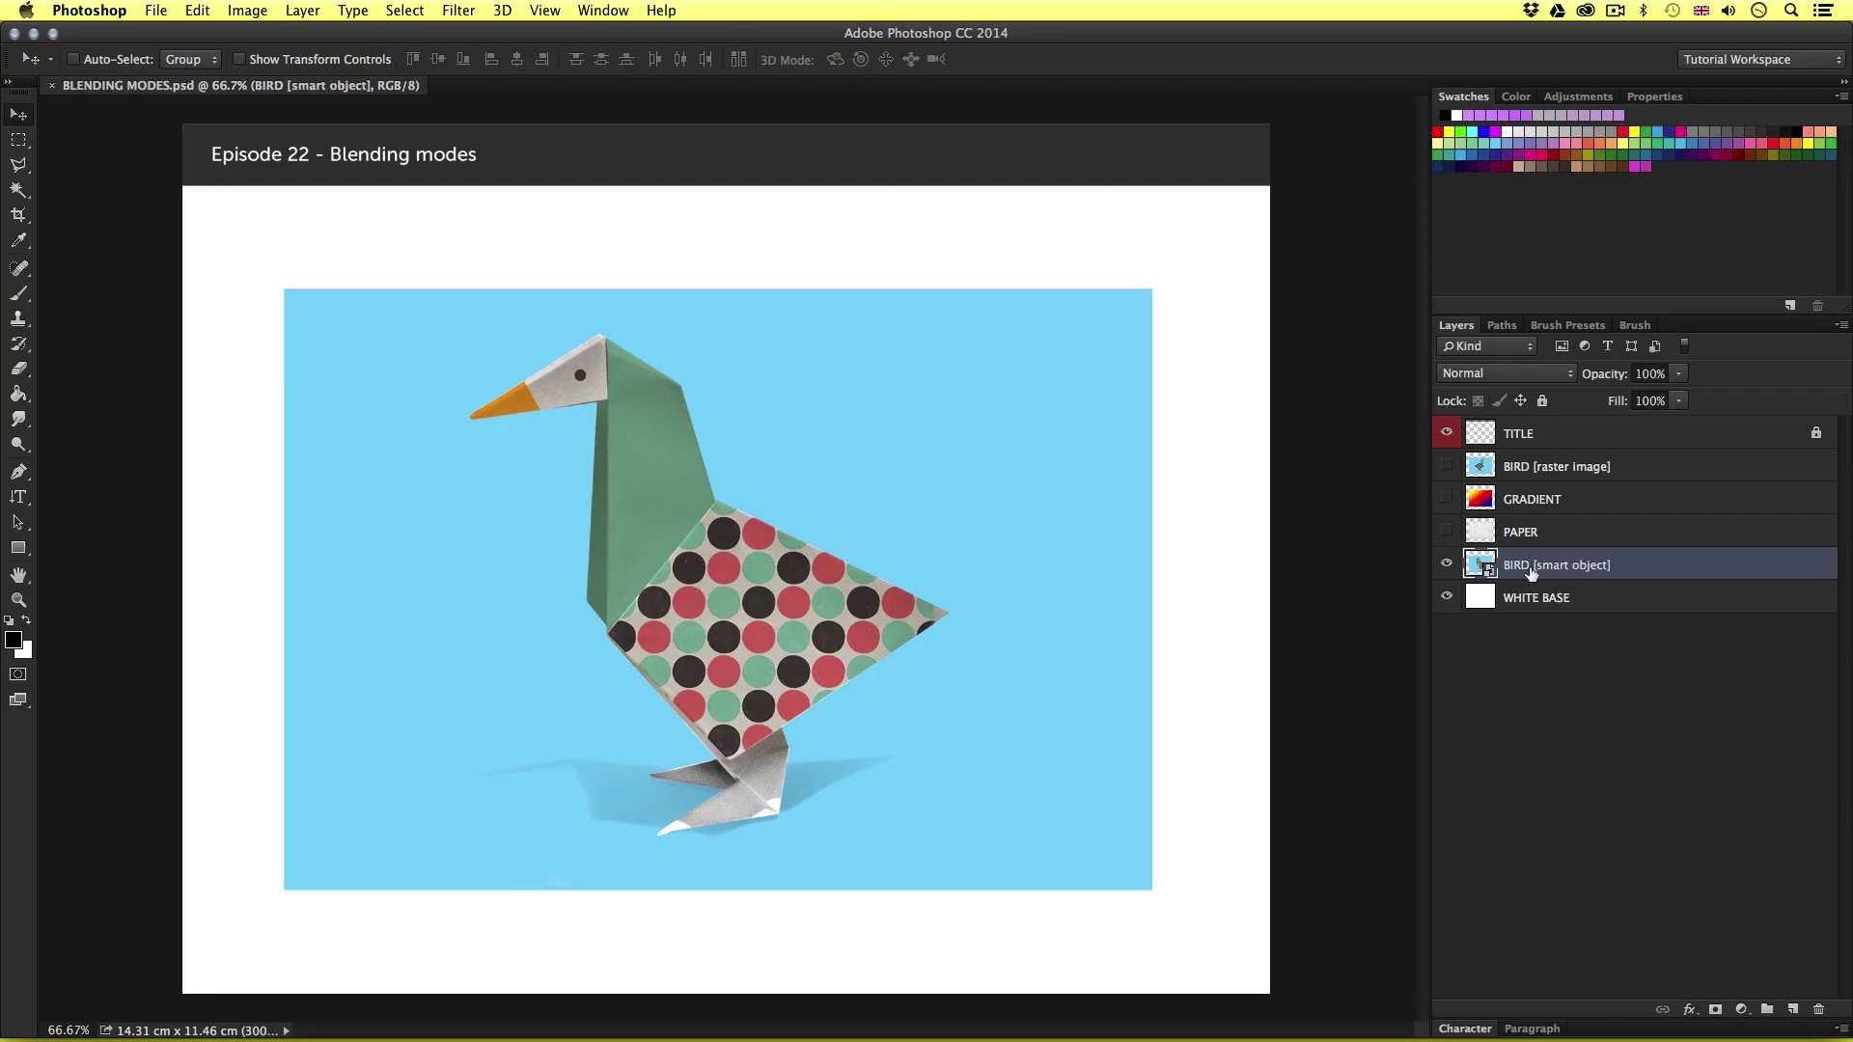
- Preview the PAPER, GRADIENT and flipped BIRD layers by toggling their visibility
{"action": "left_click", "coordinate": [1446, 565]}
{"action": "left_click", "coordinate": [1446, 565]}
{"action": "left_click", "coordinate": [1587, 537]}
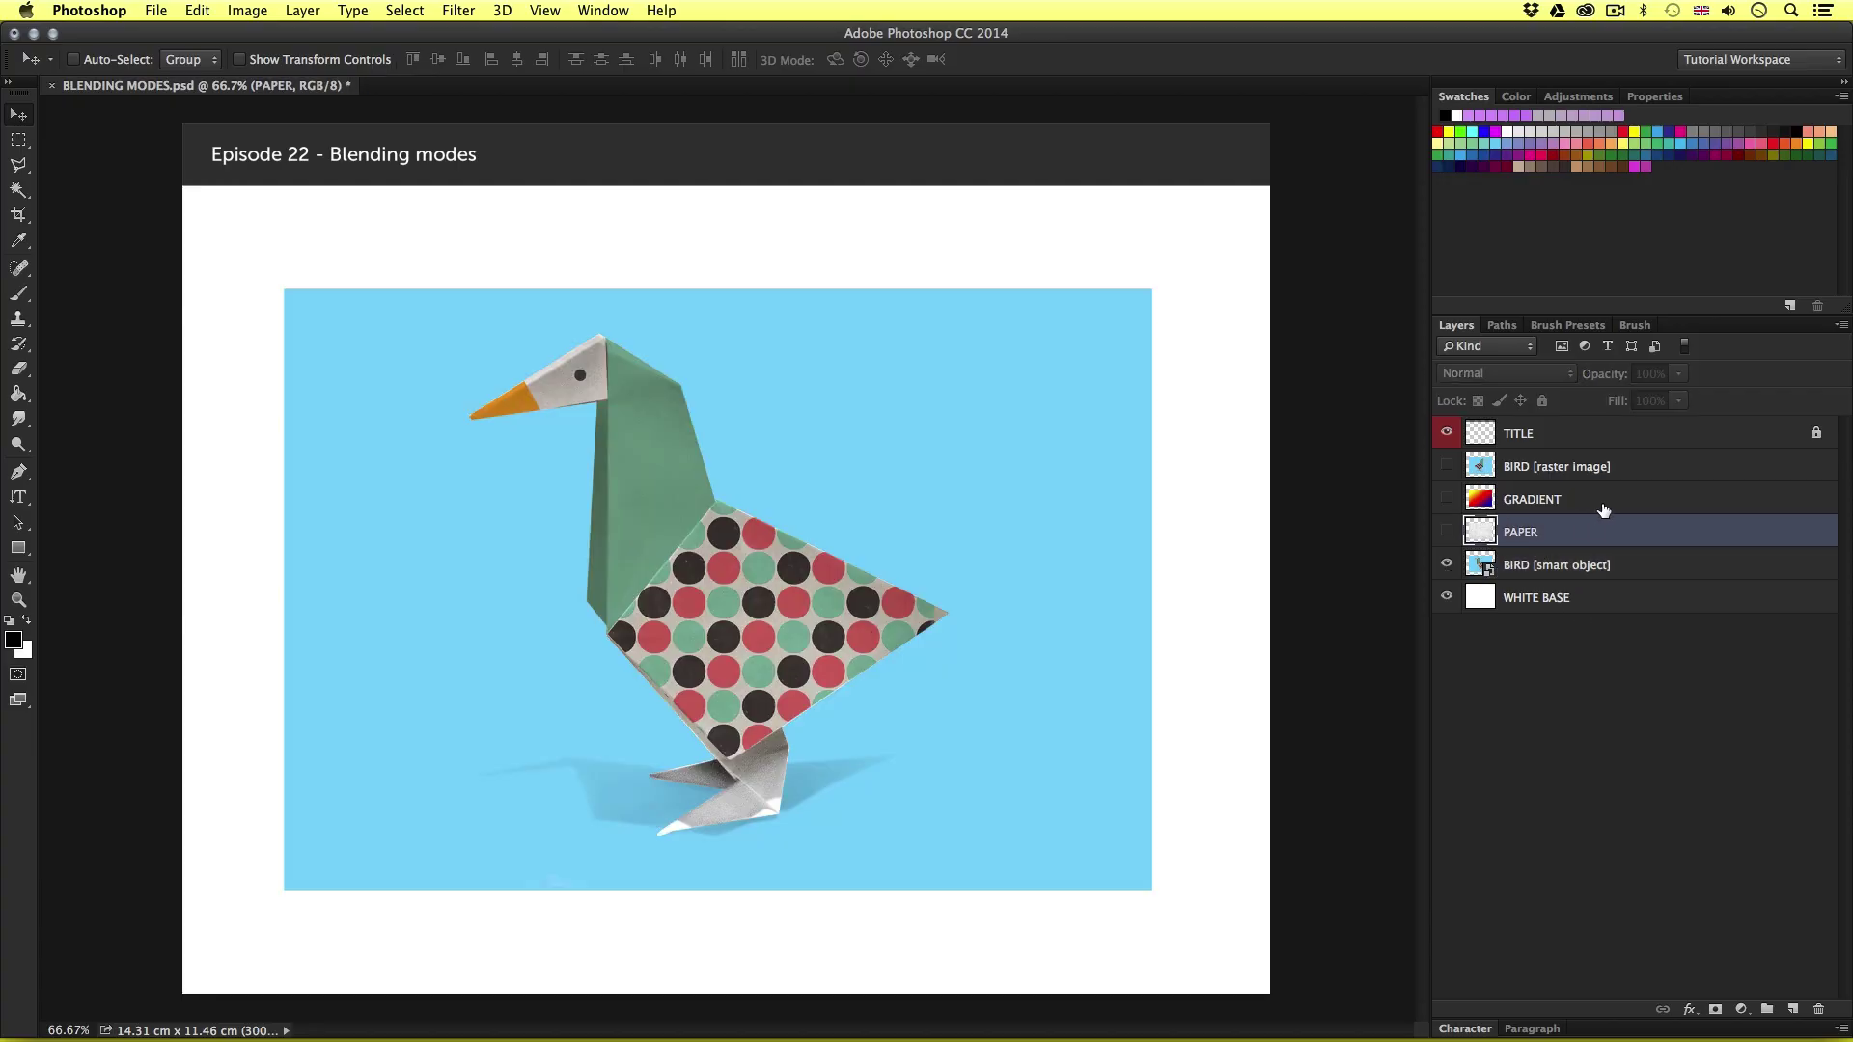
{"action": "left_click", "coordinate": [1604, 504]}
{"action": "left_click", "coordinate": [1603, 469]}
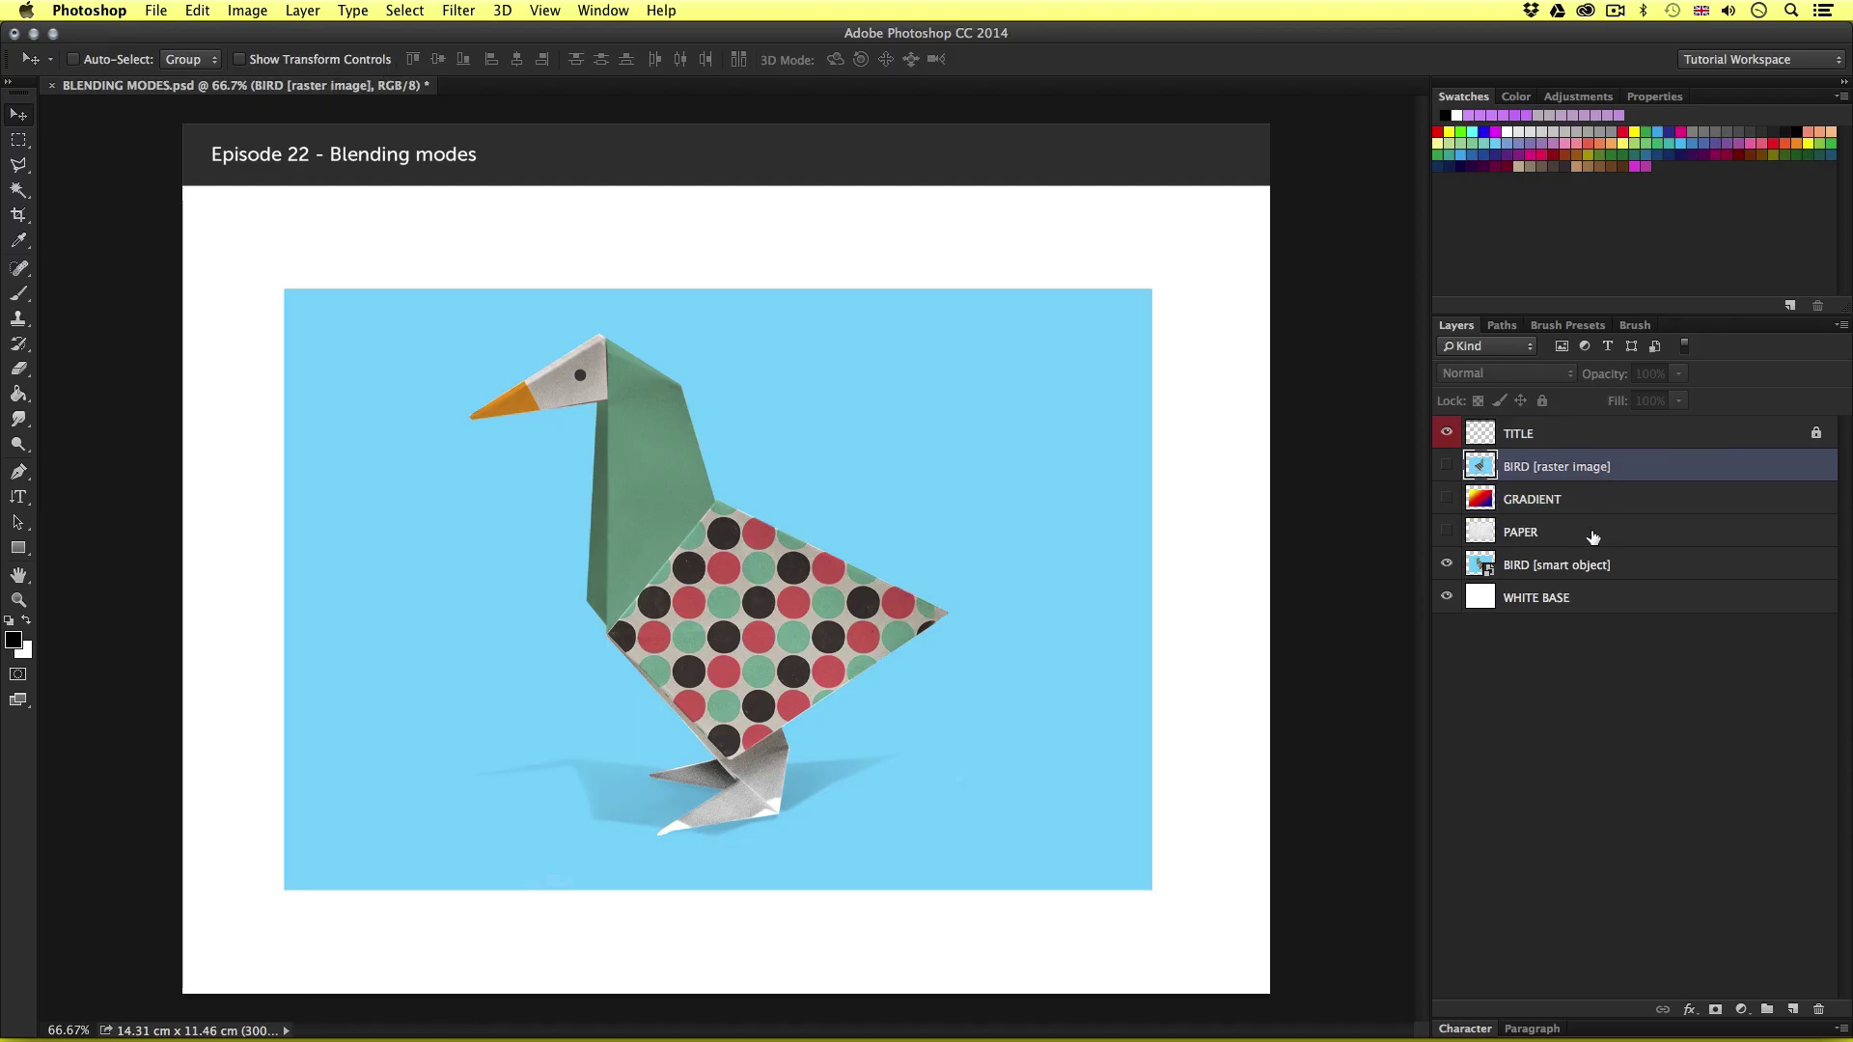
{"action": "left_click", "coordinate": [1447, 531]}
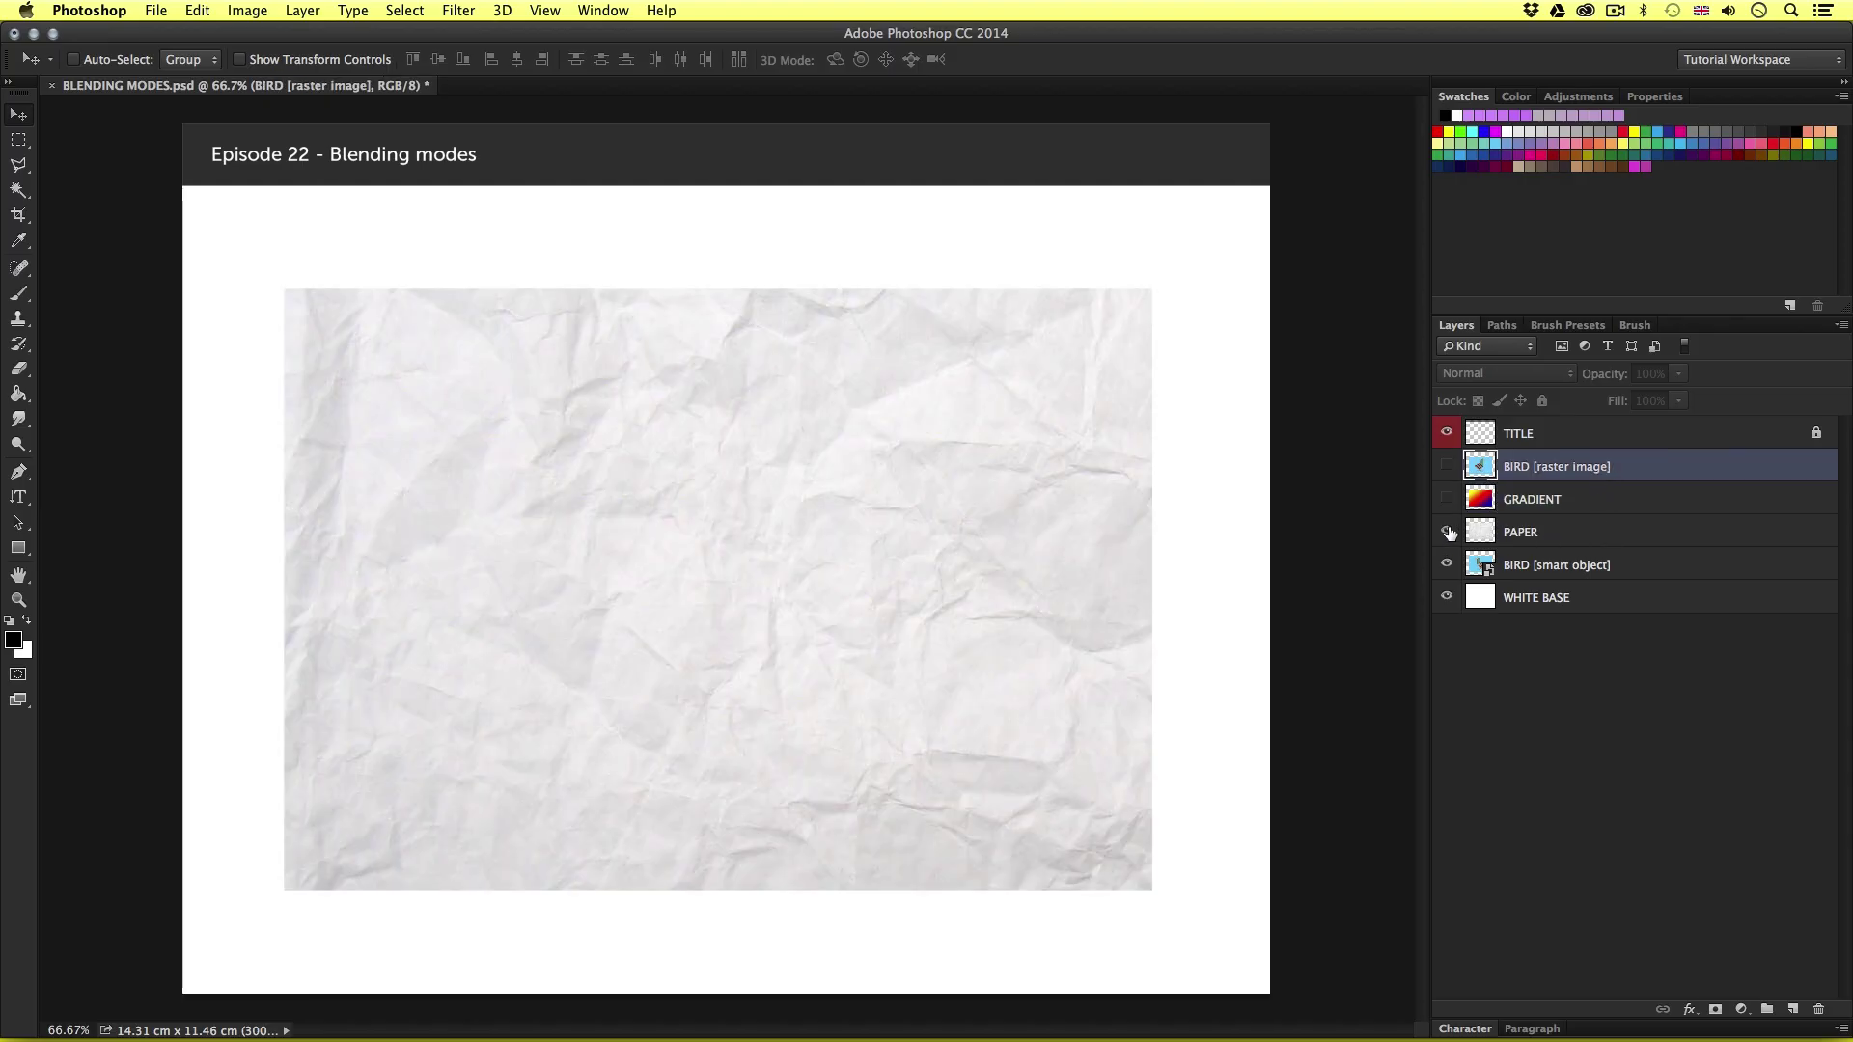
{"action": "left_click", "coordinate": [1447, 499]}
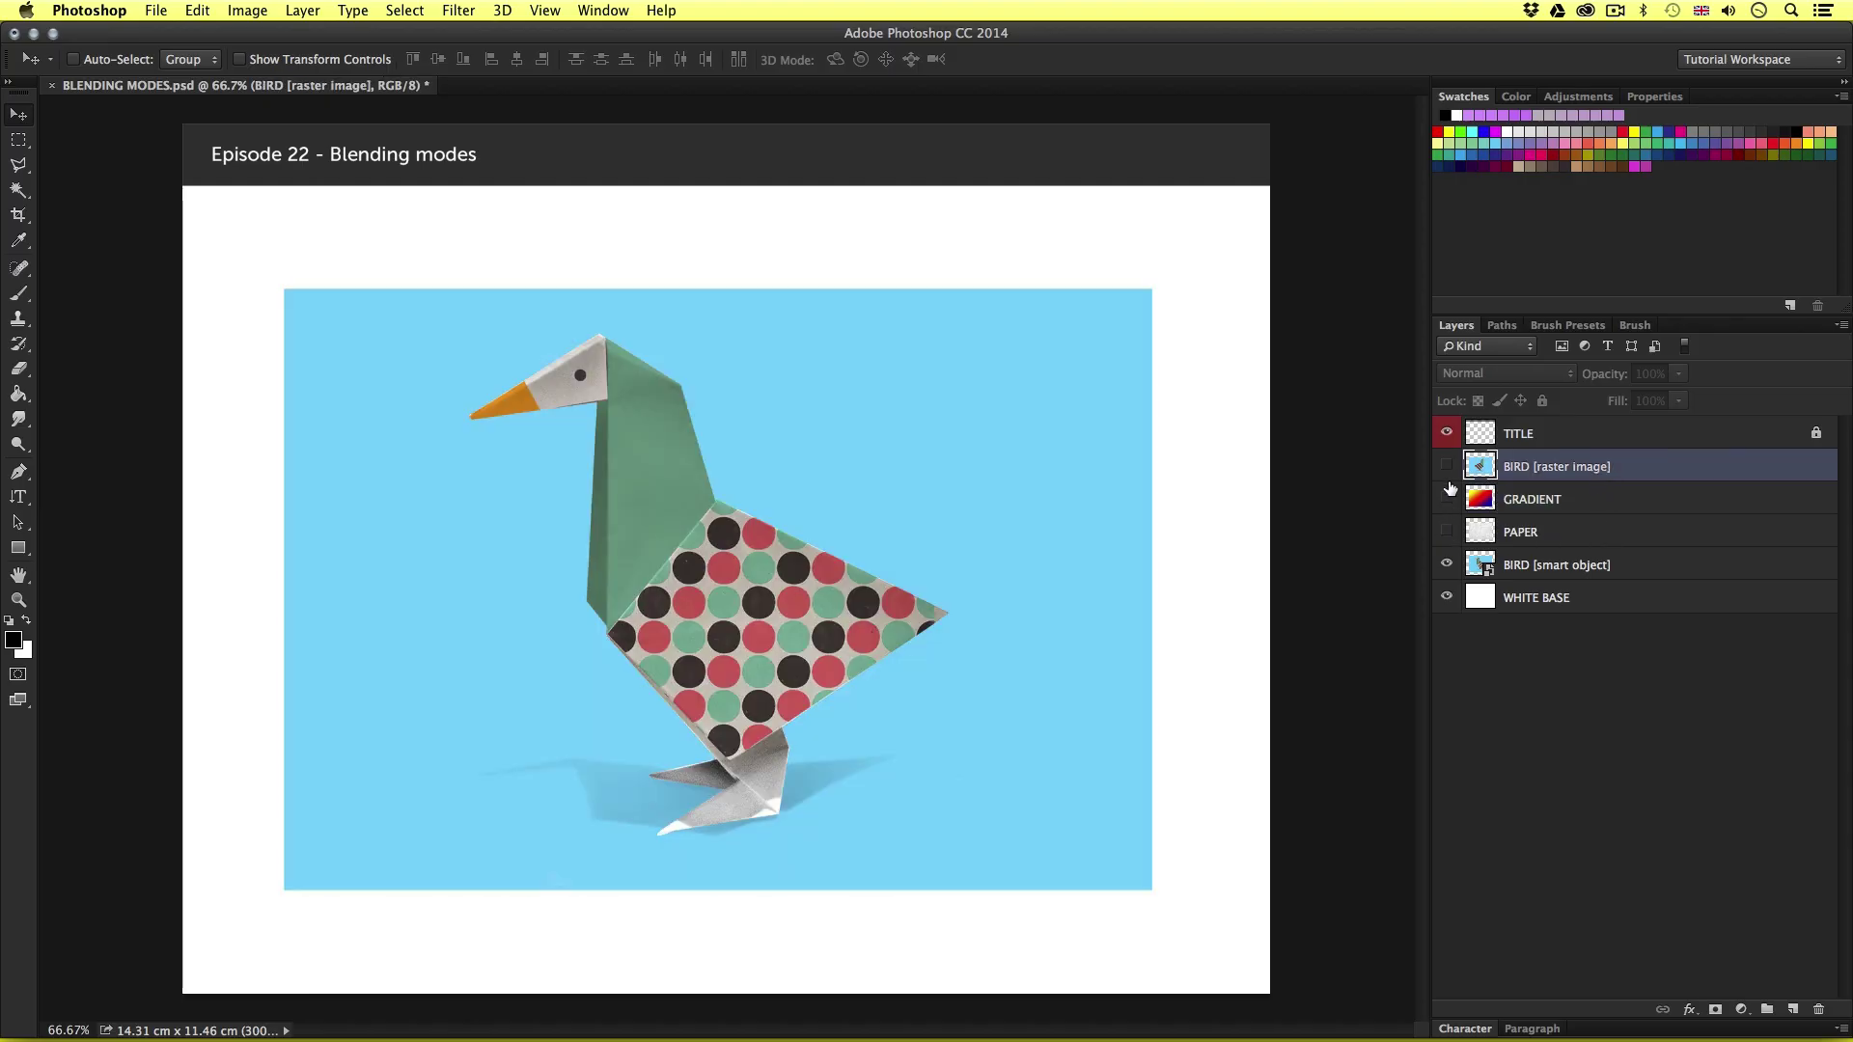
{"action": "left_click", "coordinate": [1446, 466]}
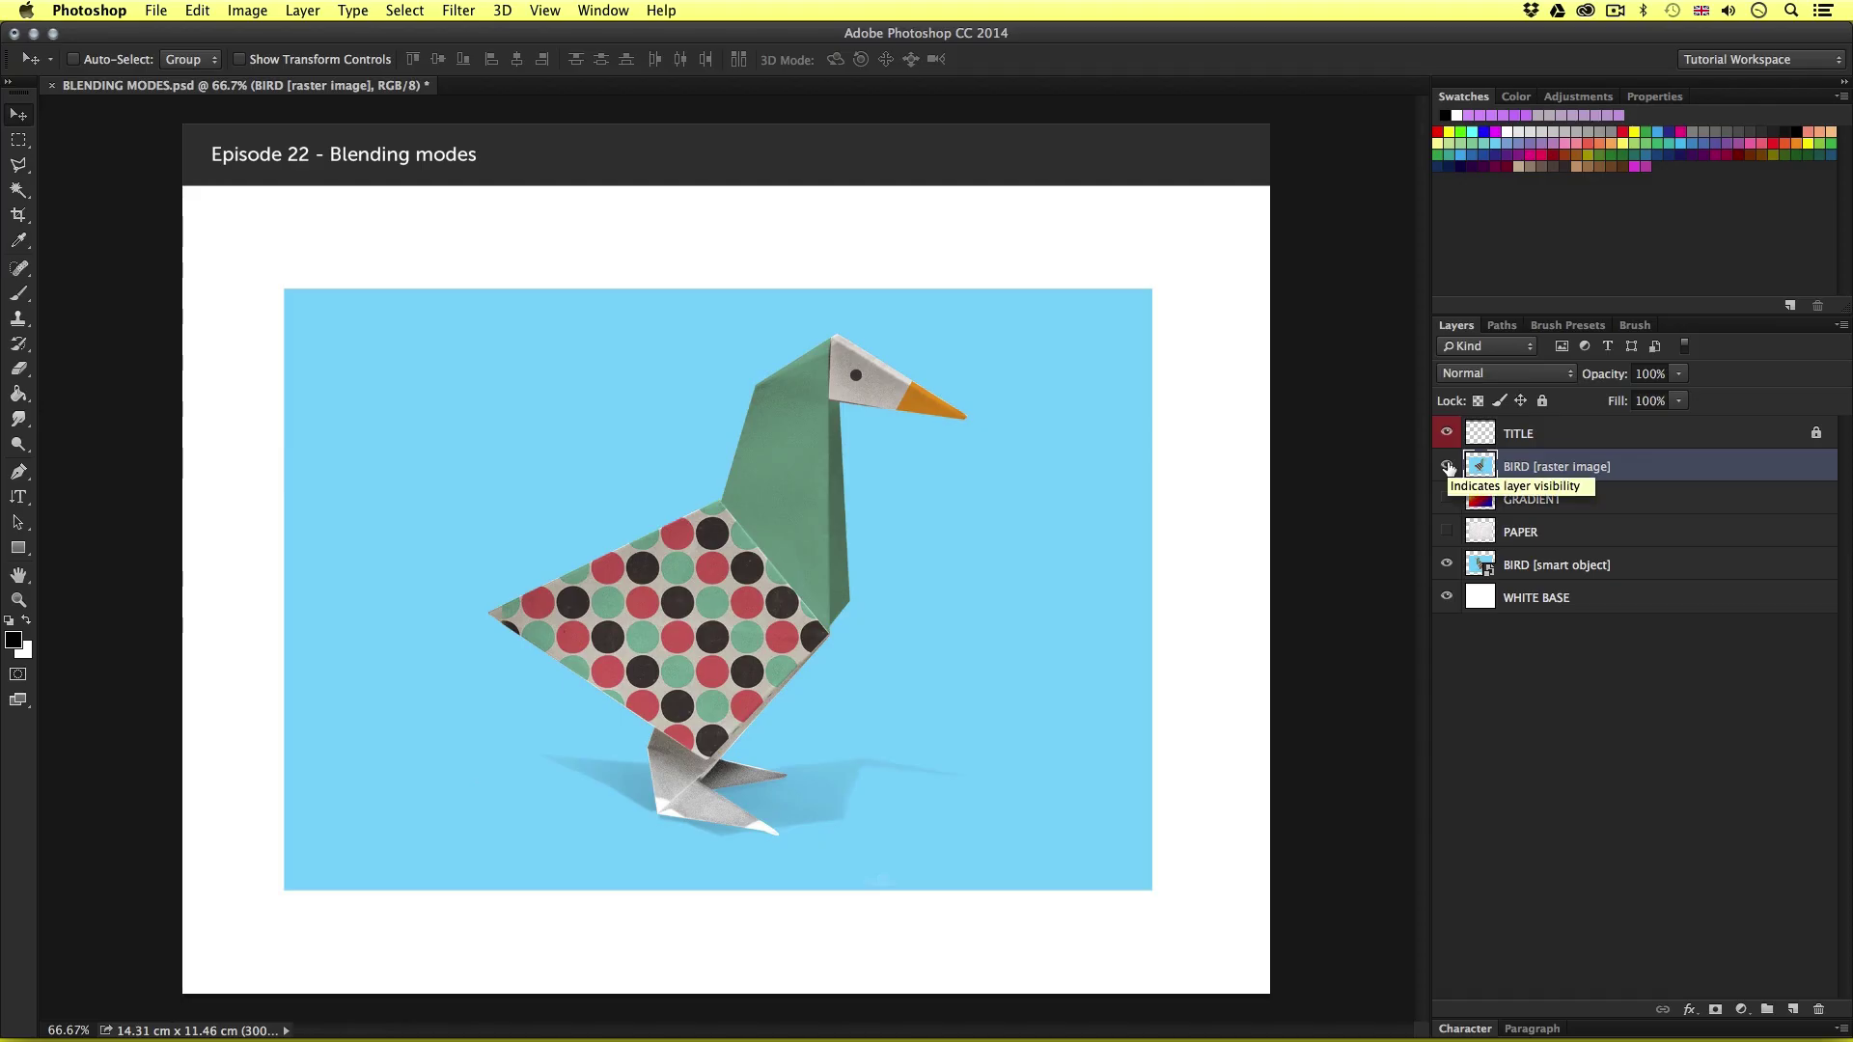
{"action": "left_click", "coordinate": [1448, 467]}
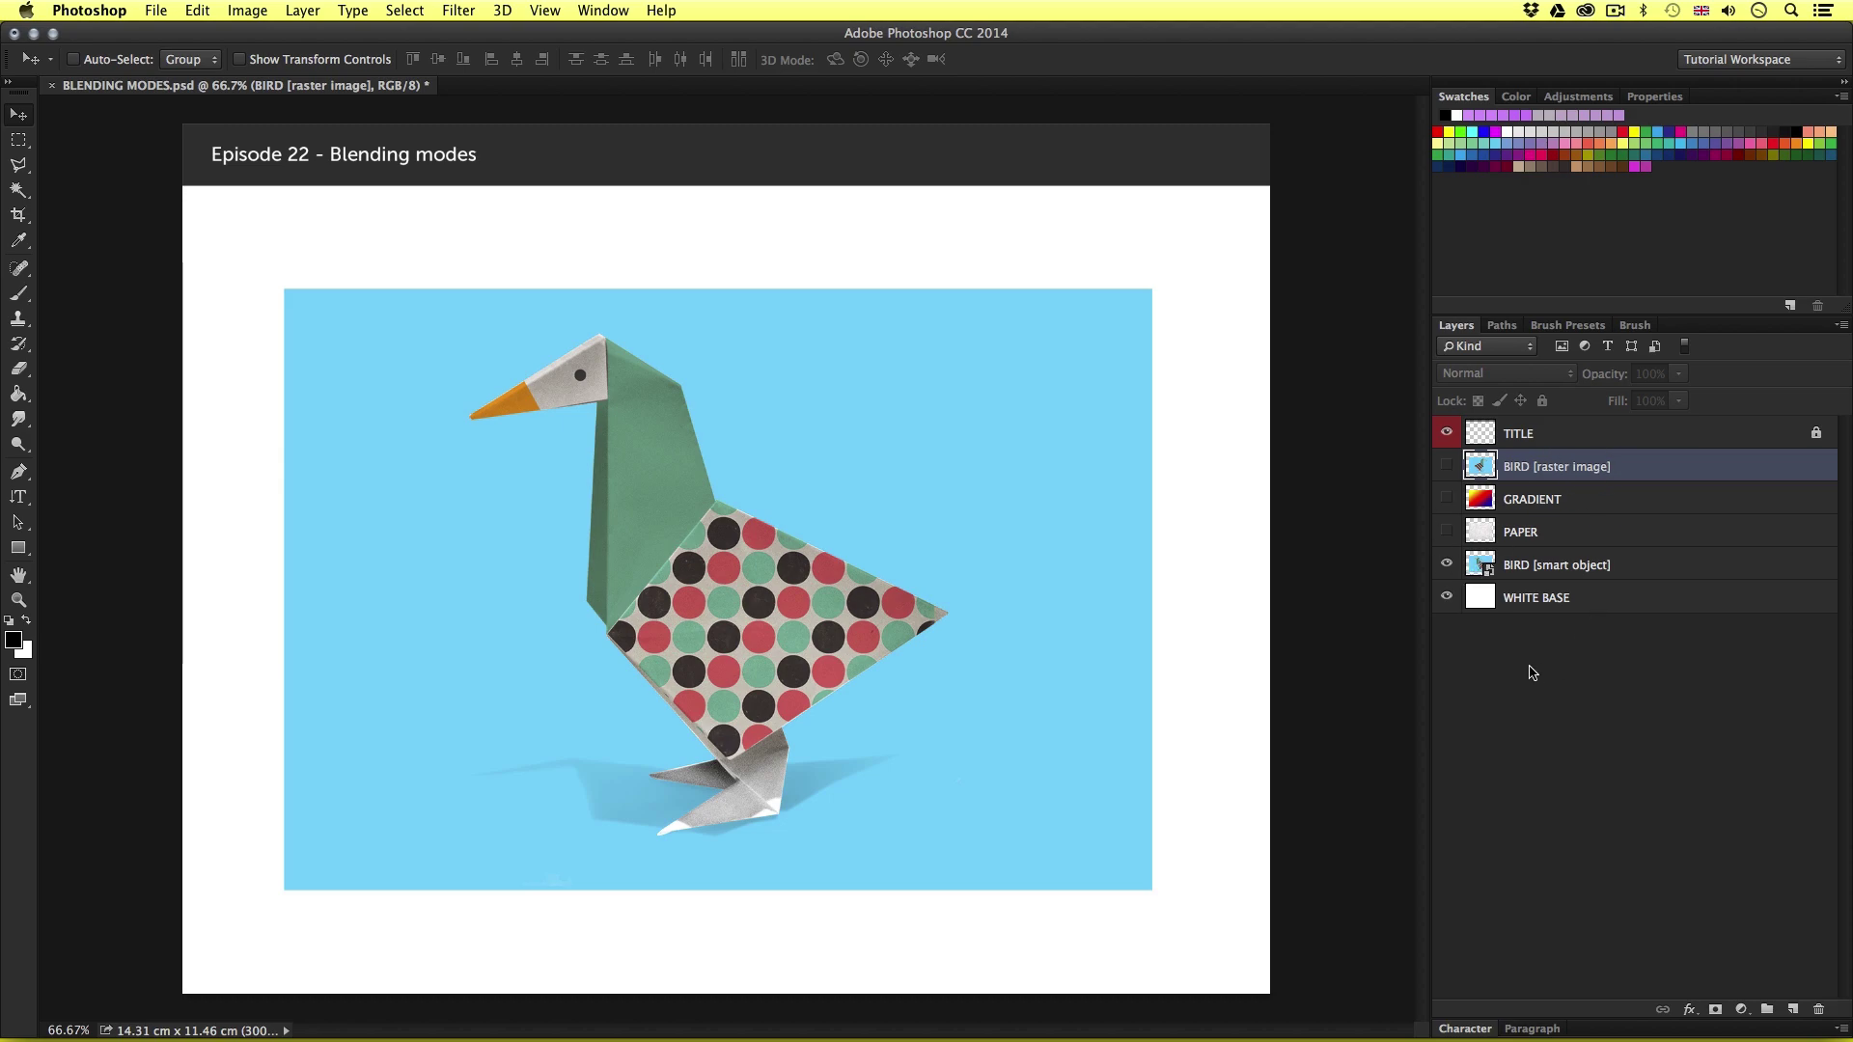
- Leave GRADIENT and the flipped bird hidden, make PAPER visible, and select it
{"action": "left_click", "coordinate": [1446, 466]}
{"action": "left_click", "coordinate": [1447, 466]}
{"action": "left_click", "coordinate": [1447, 498]}
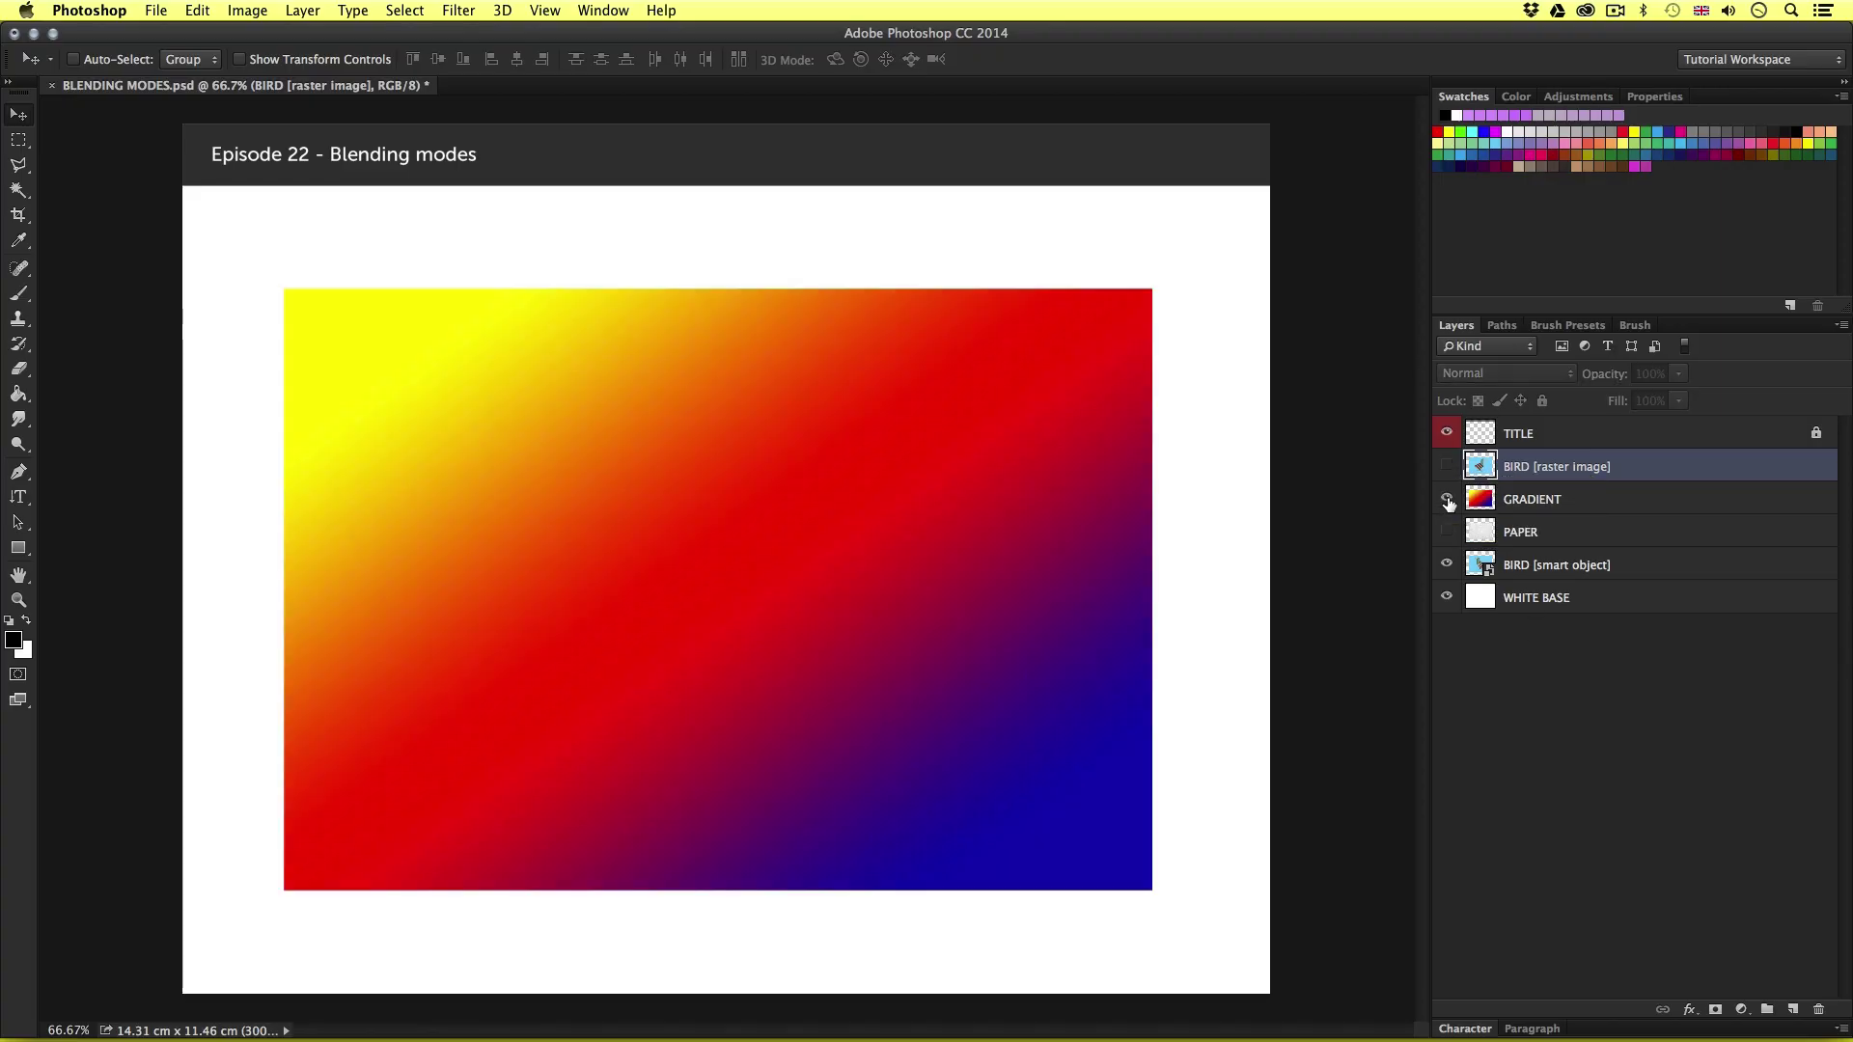
{"action": "left_click", "coordinate": [1446, 499]}
{"action": "left_click", "coordinate": [1447, 533]}
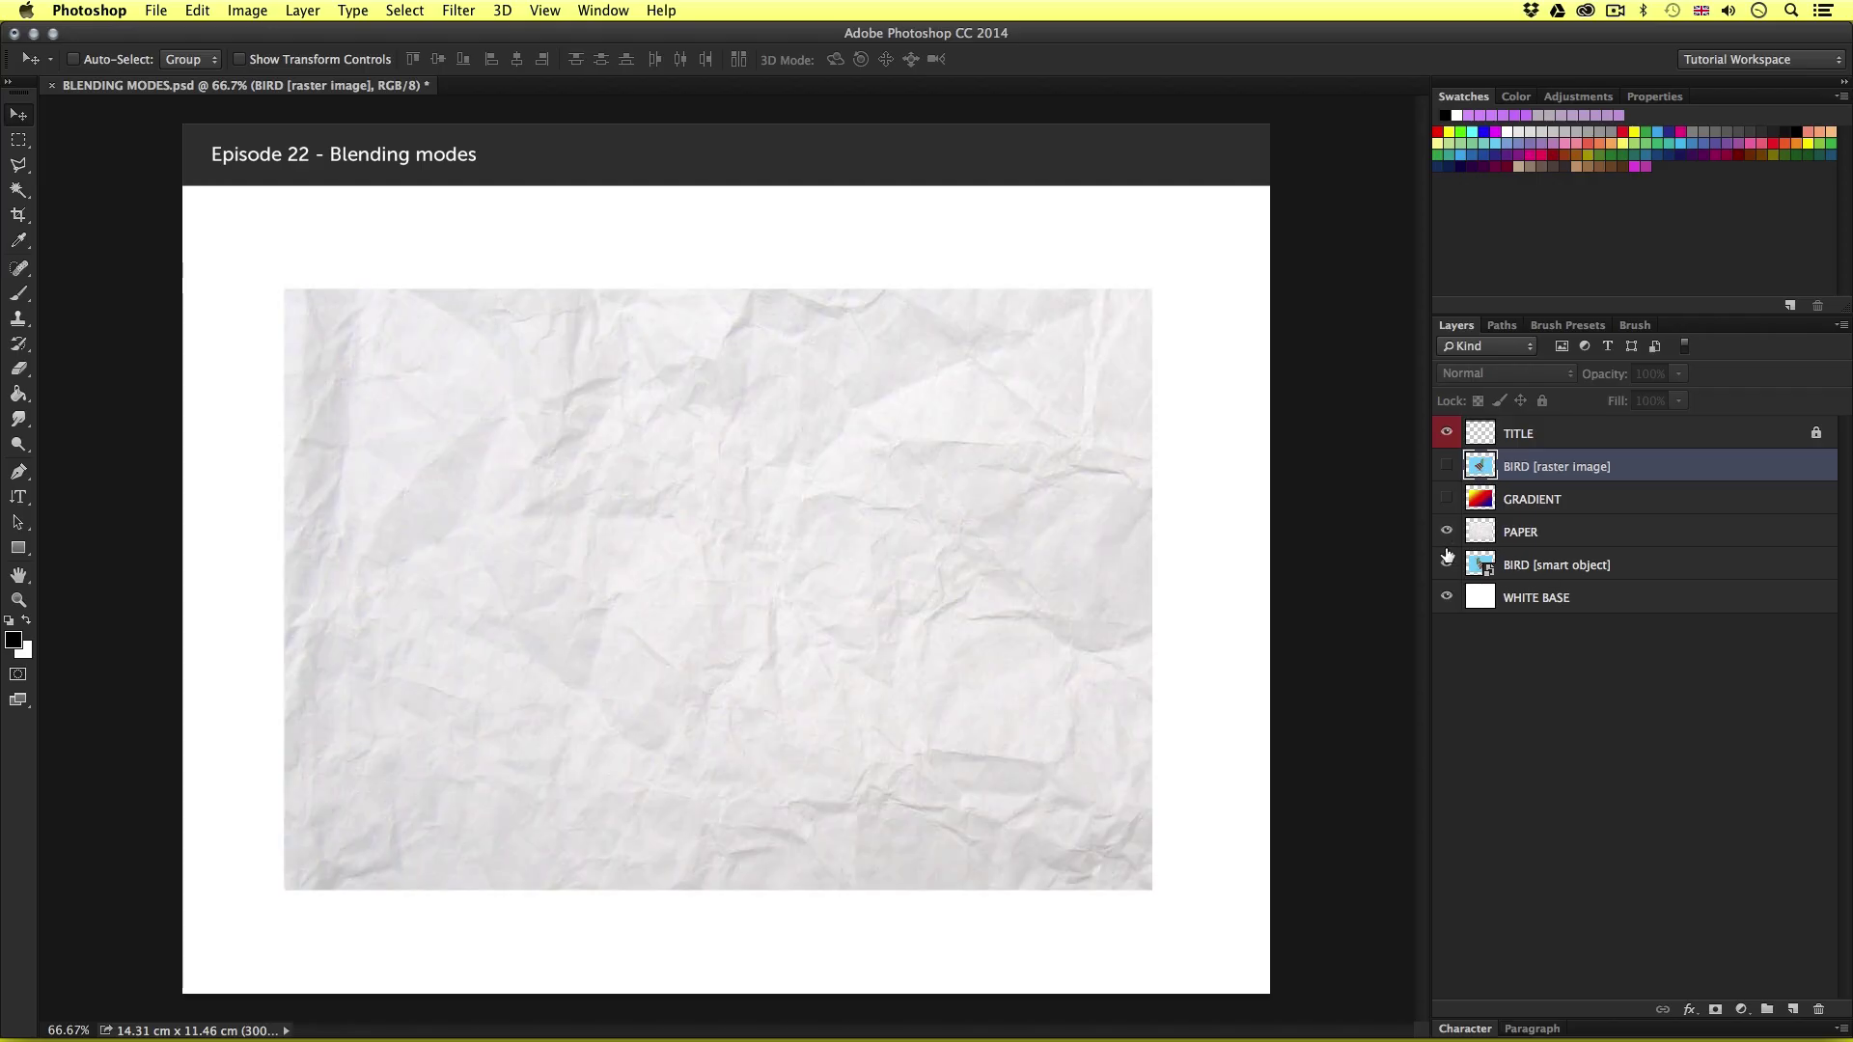
{"action": "left_click", "coordinate": [1446, 532]}
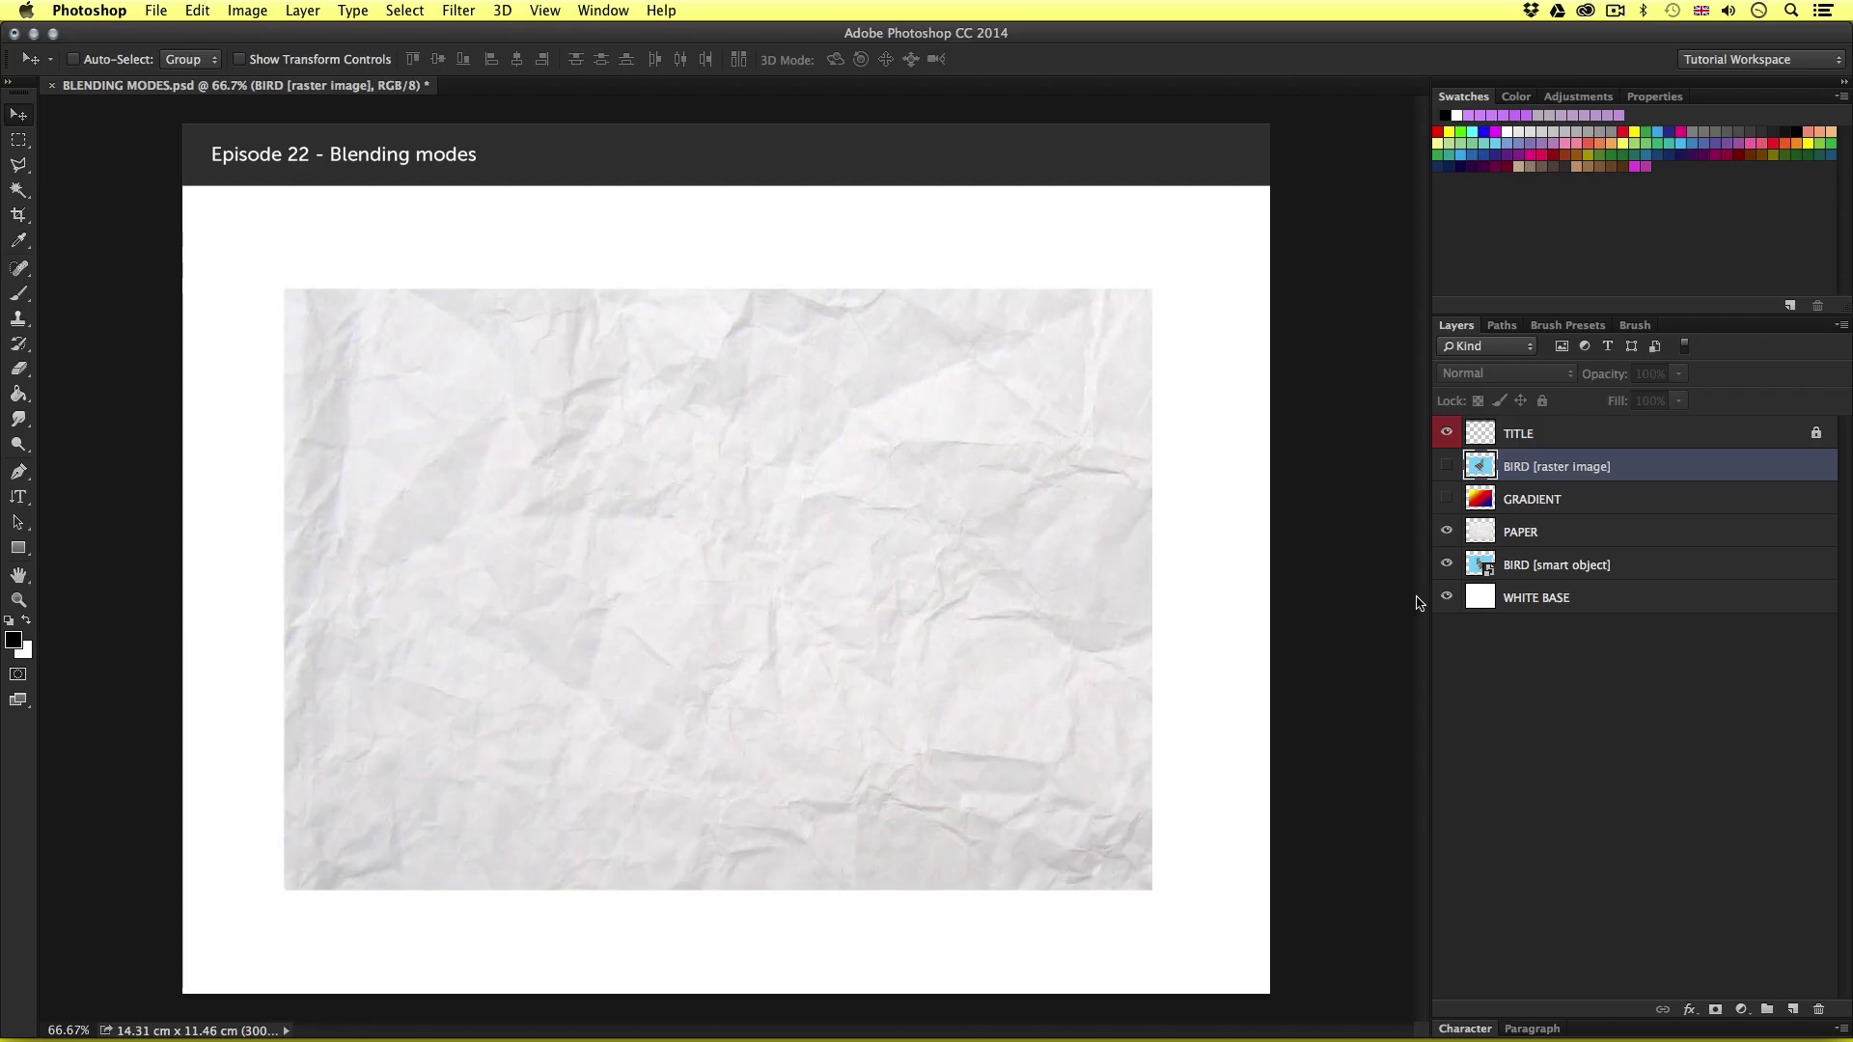
{"action": "left_click", "coordinate": [1548, 533]}
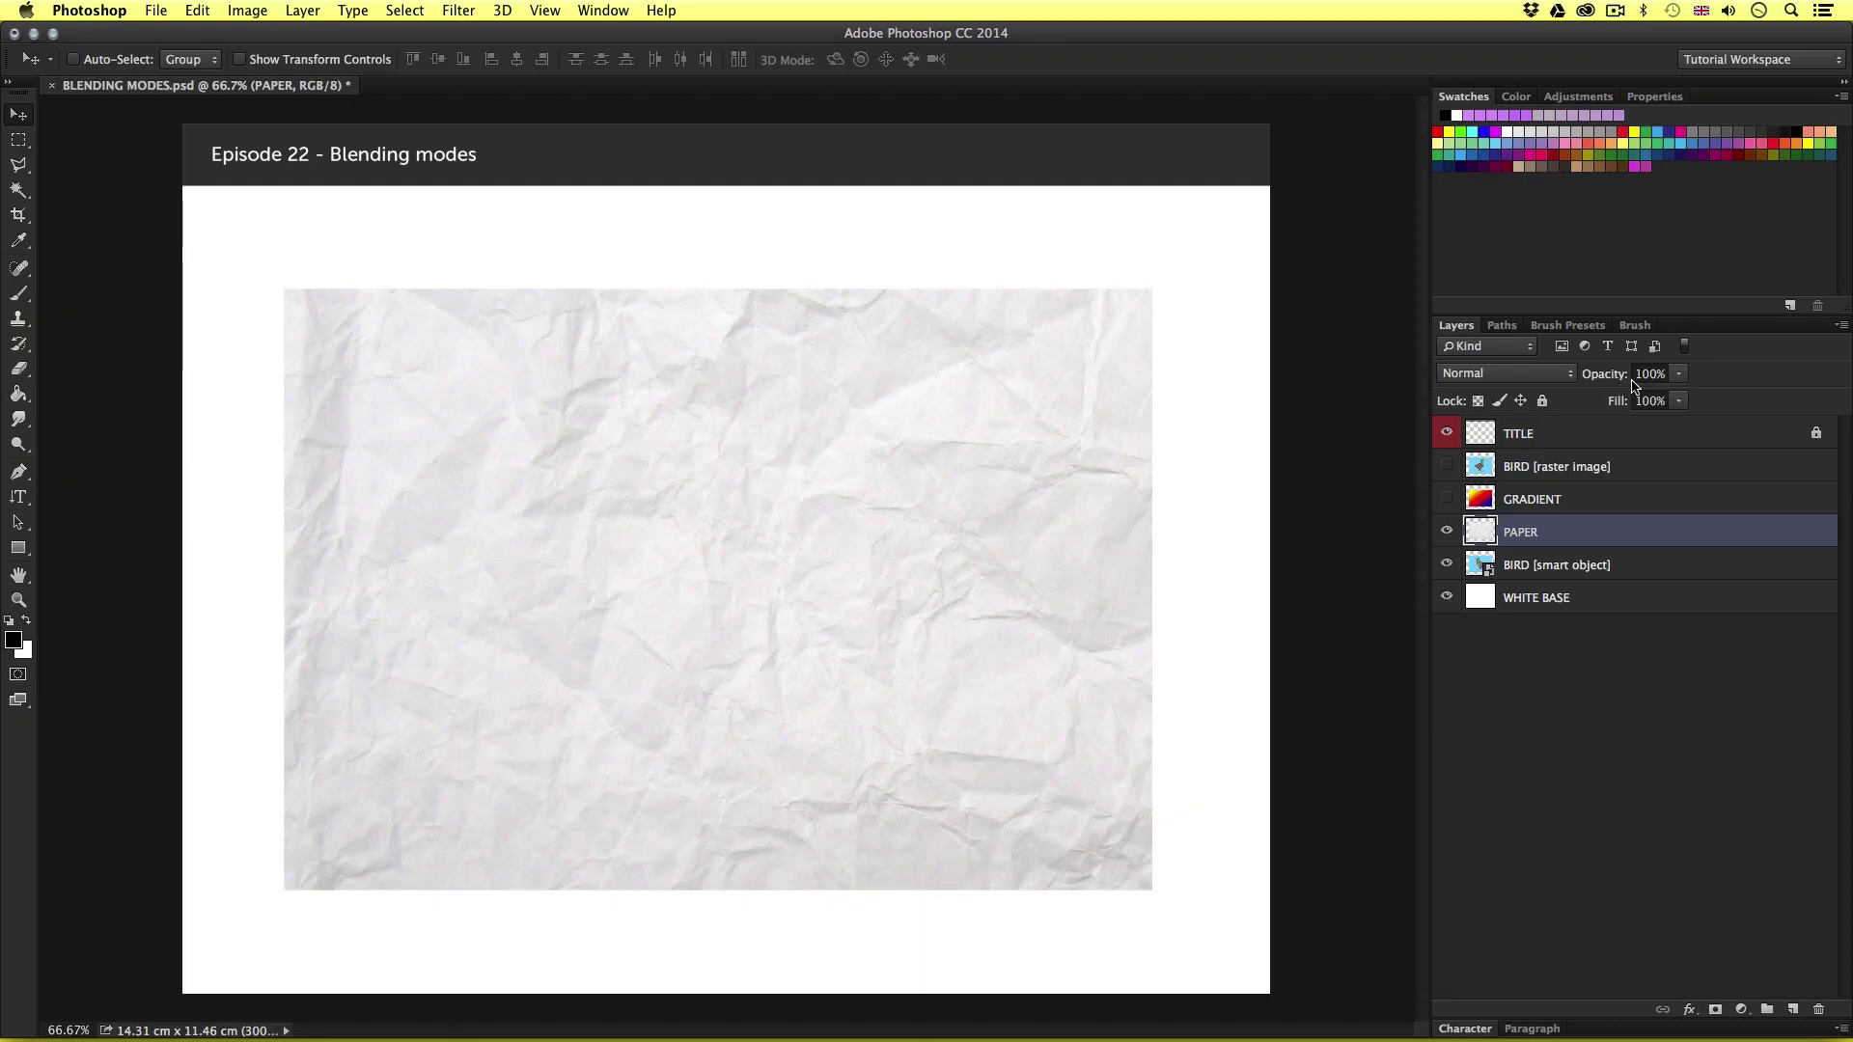
{"action": "left_click_drag", "start_coordinate": [1614, 377], "coordinate": [1558, 378]}
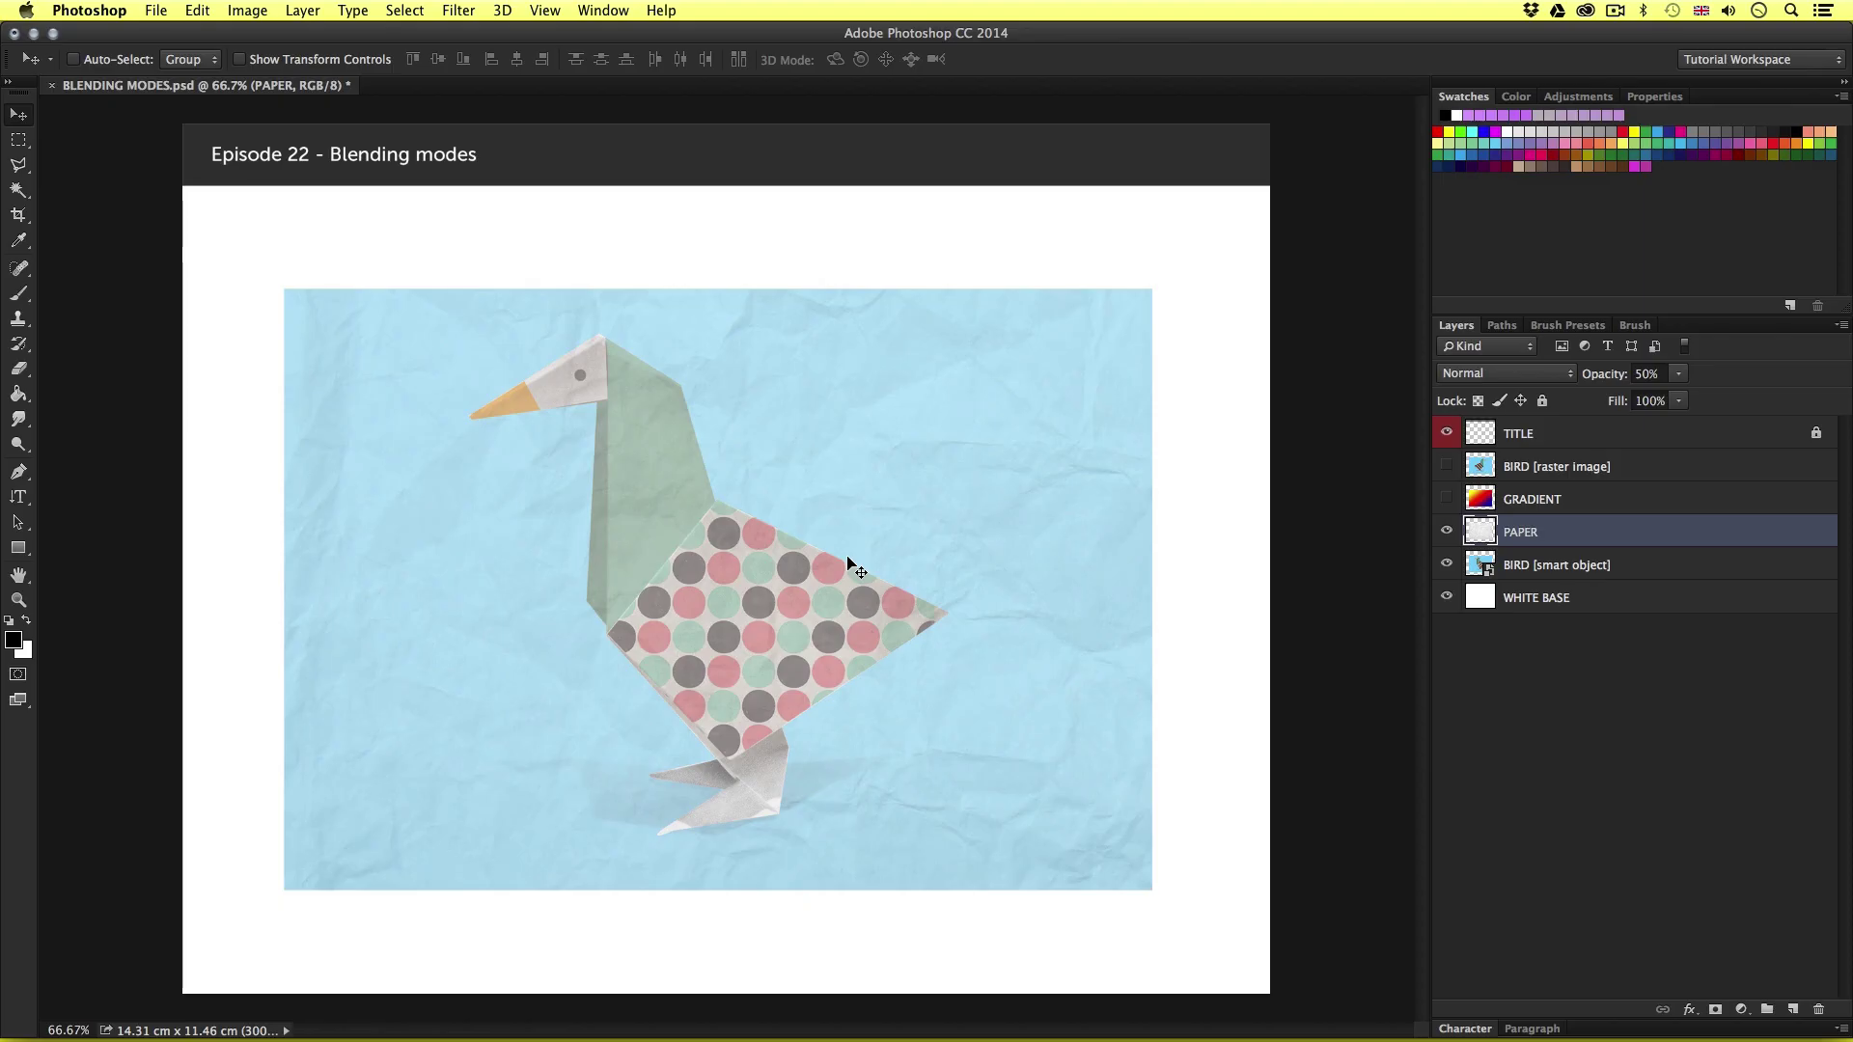
{"action": "left_click", "coordinate": [1678, 376]}
{"action": "left_click_drag", "start_coordinate": [1680, 400], "coordinate": [1766, 399]}
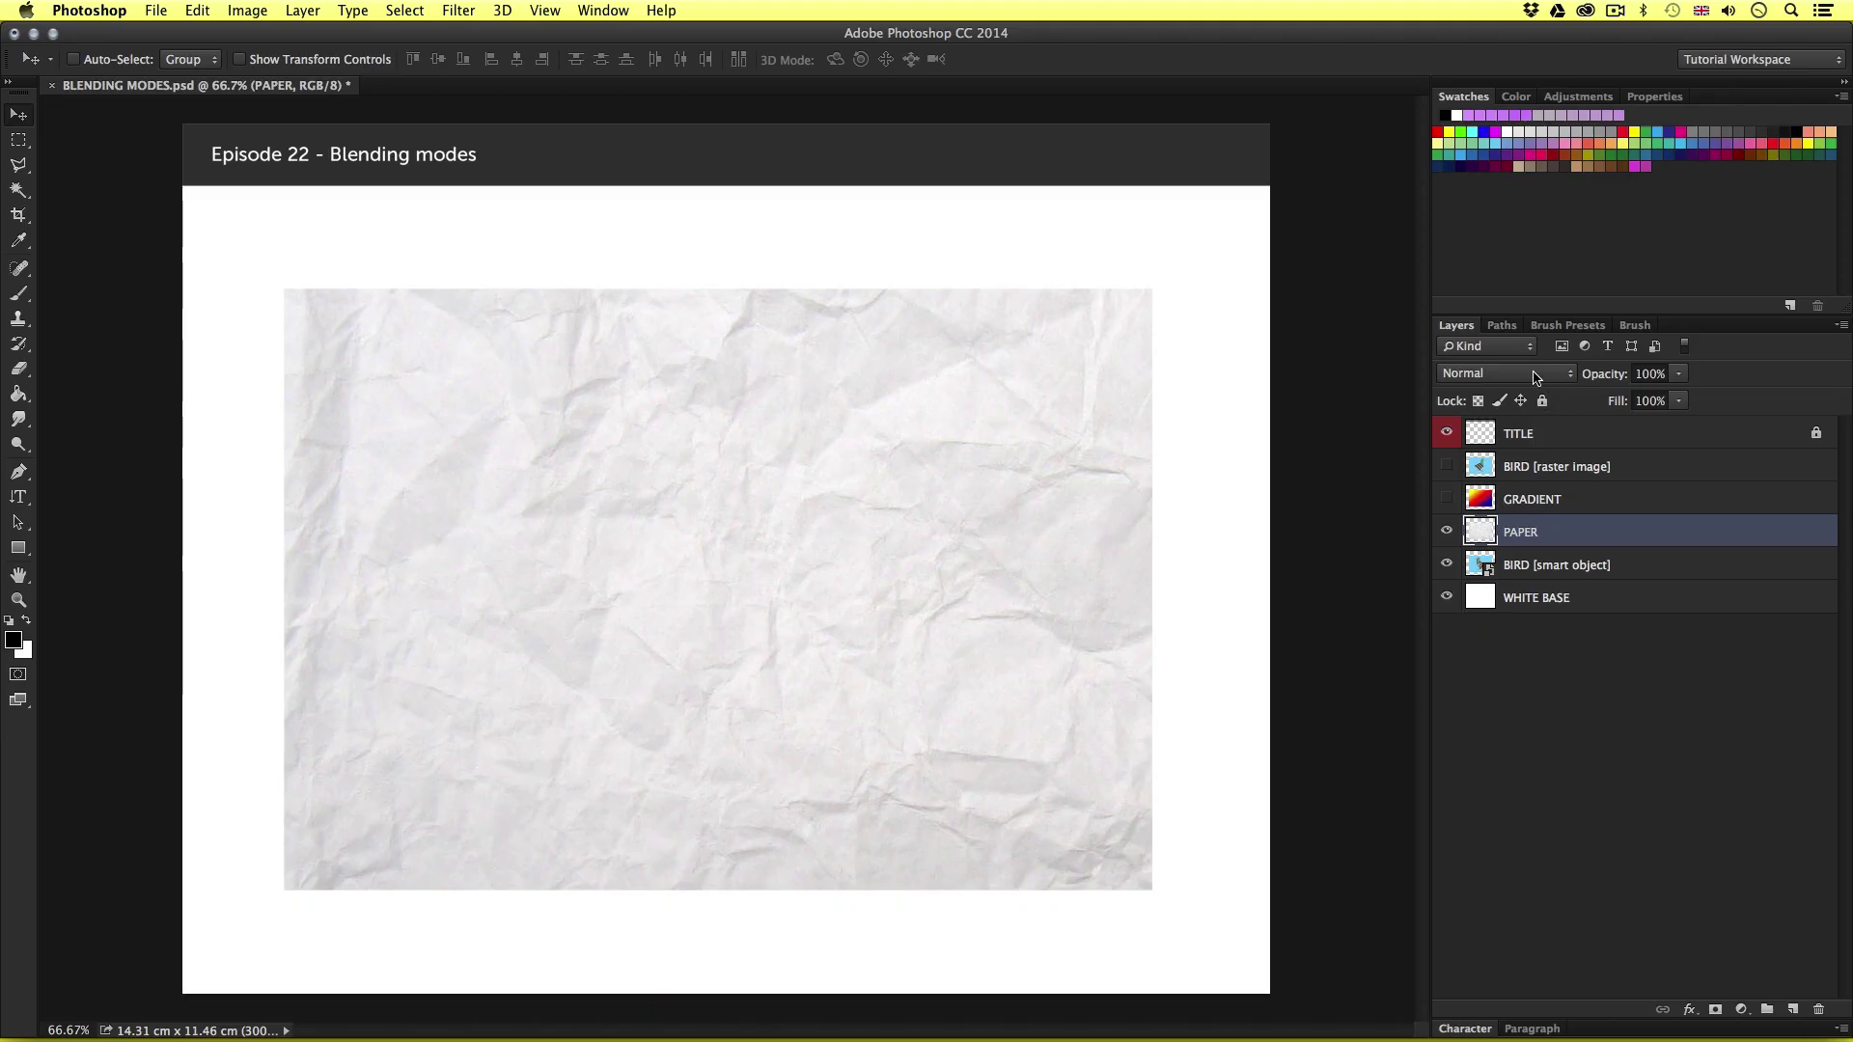
- Set the PAPER layer's blend mode to Multiply and zoom in on the bird
{"action": "left_click", "coordinate": [1535, 376]}
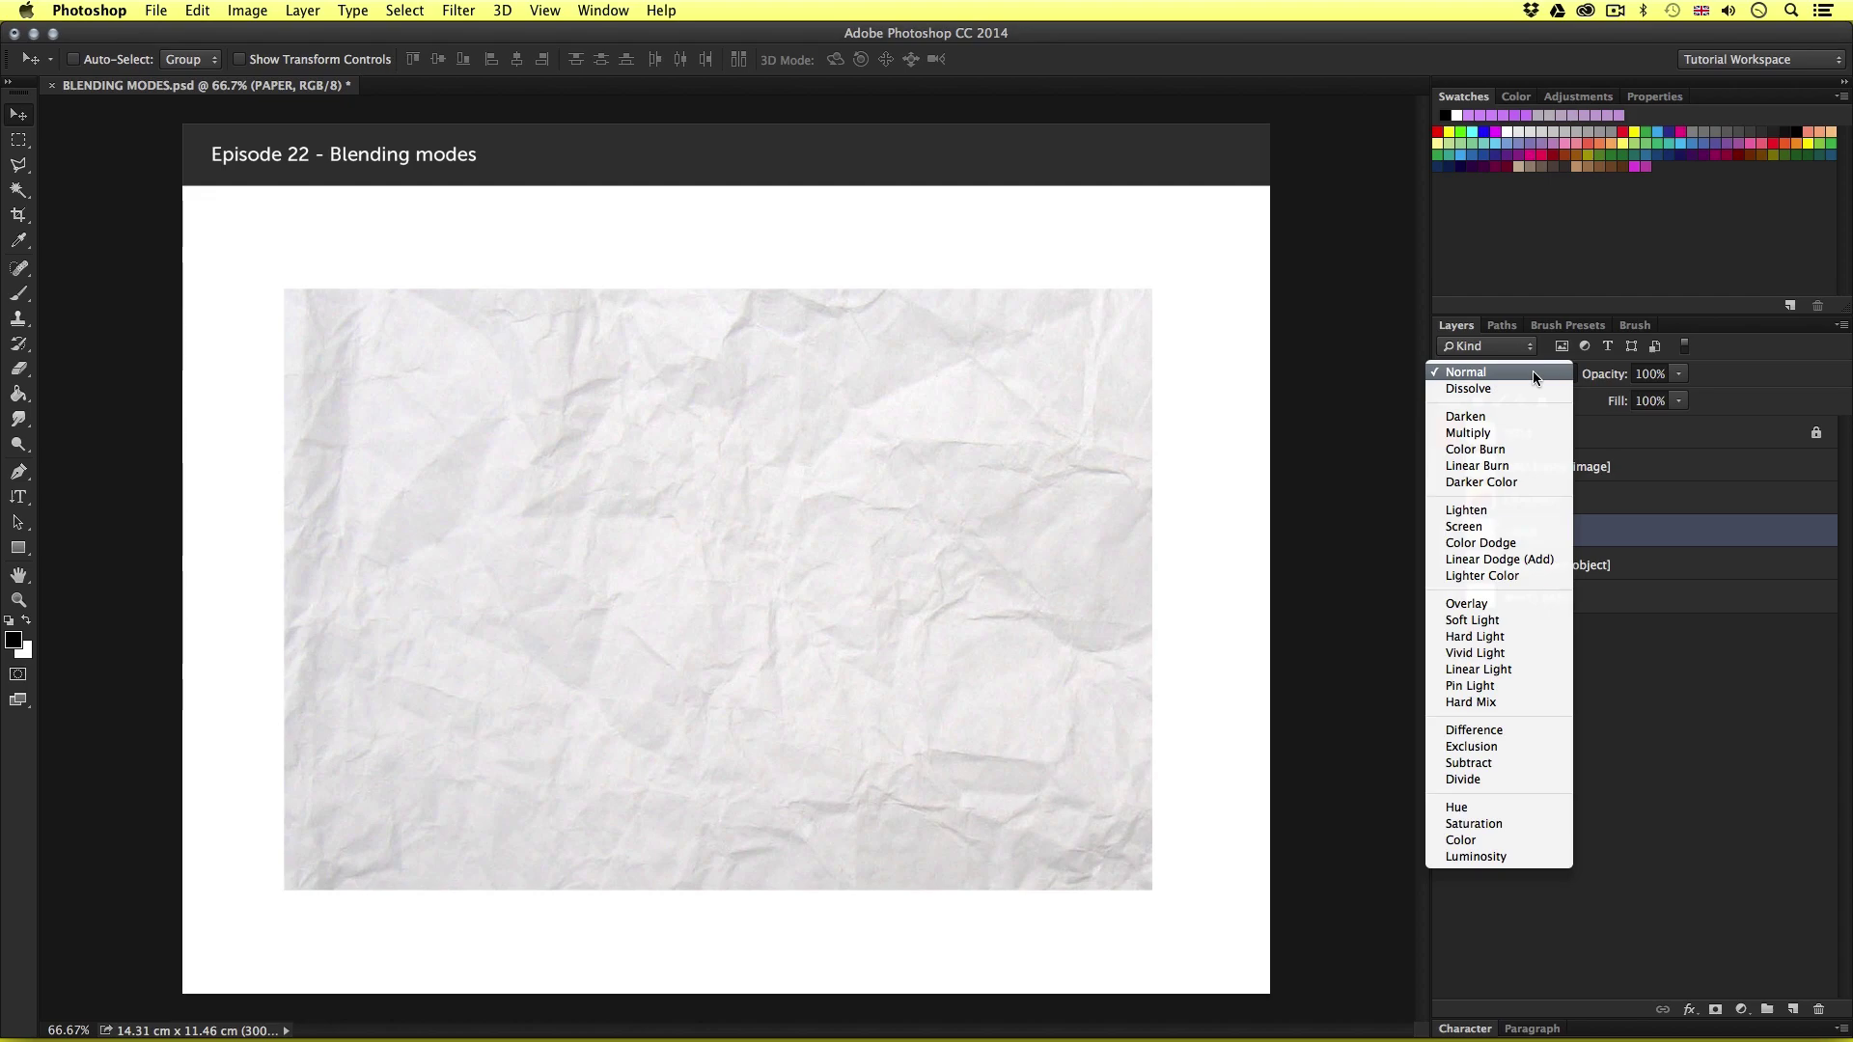
{"action": "left_click", "coordinate": [1506, 435]}
{"action": "key", "text": "z"}
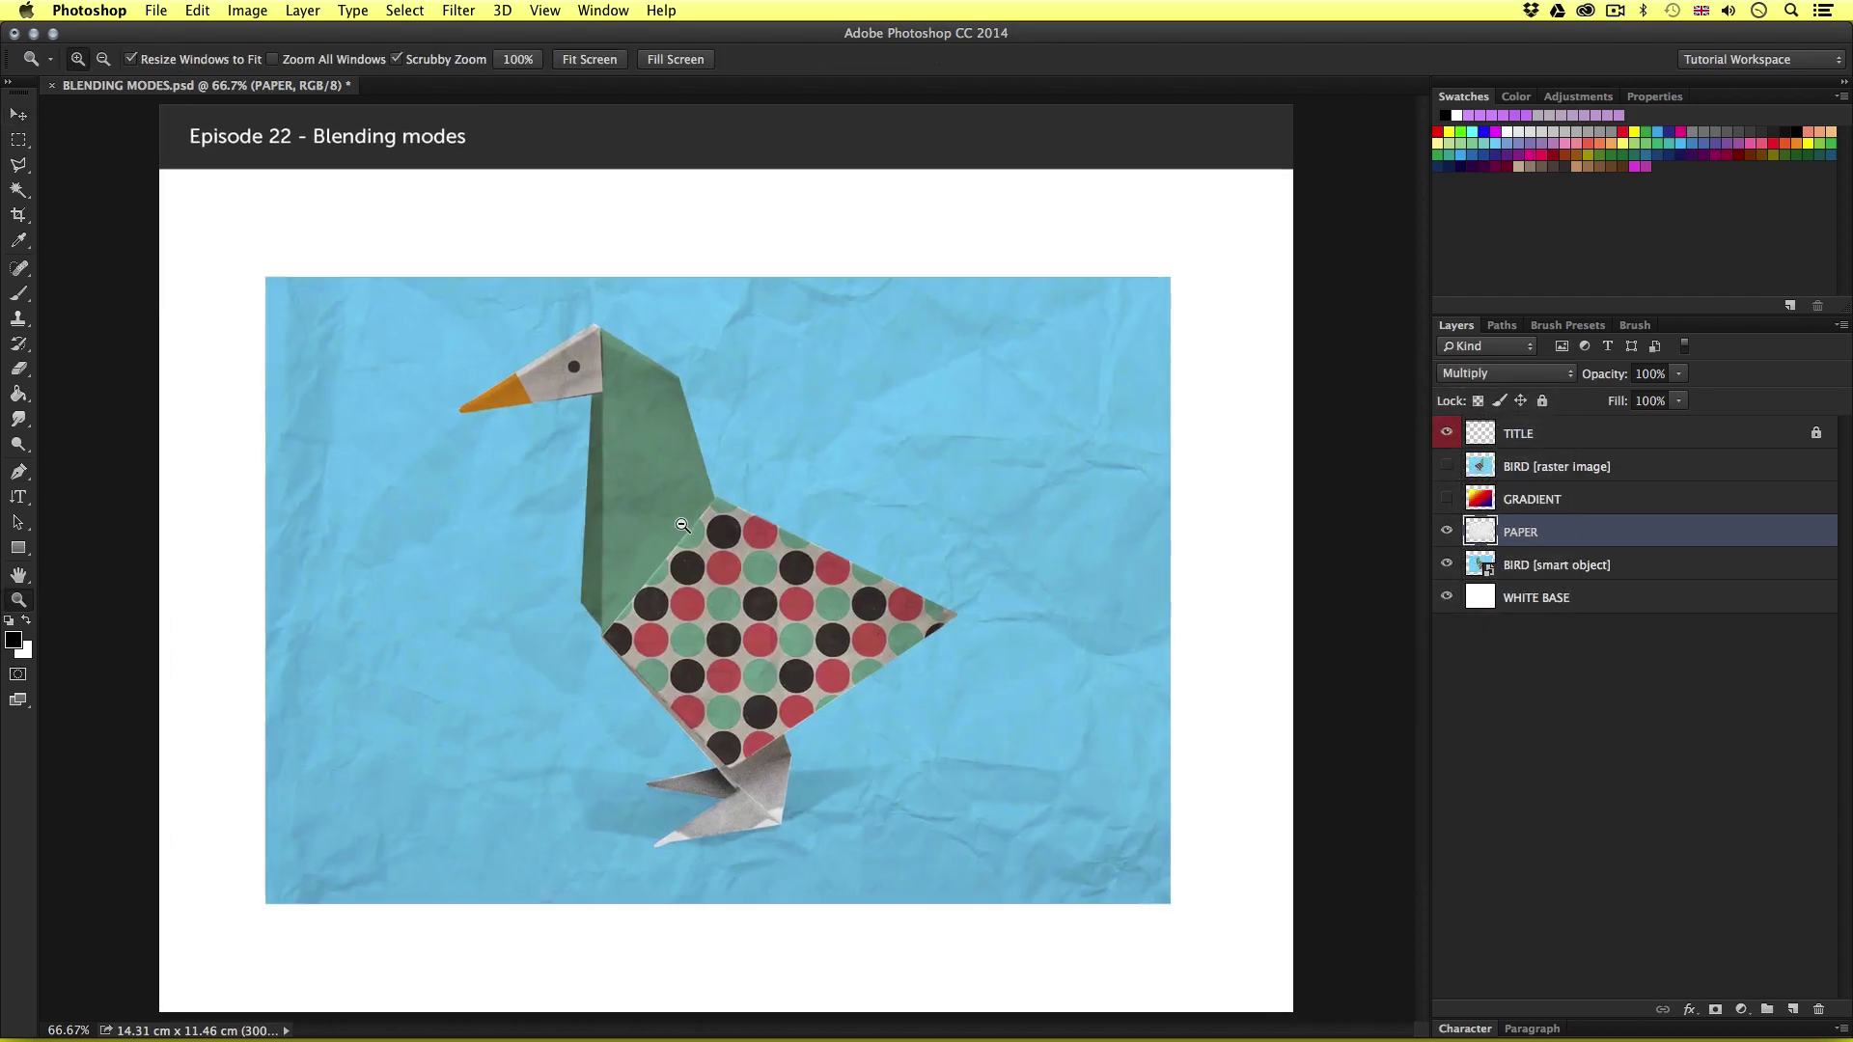
{"action": "mouse_move", "coordinate": [682, 525]}
{"action": "left_mouse_down"}
{"action": "mouse_move", "coordinate": [815, 595]}
{"action": "mouse_move", "coordinate": [815, 555]}
{"action": "left_mouse_up"}
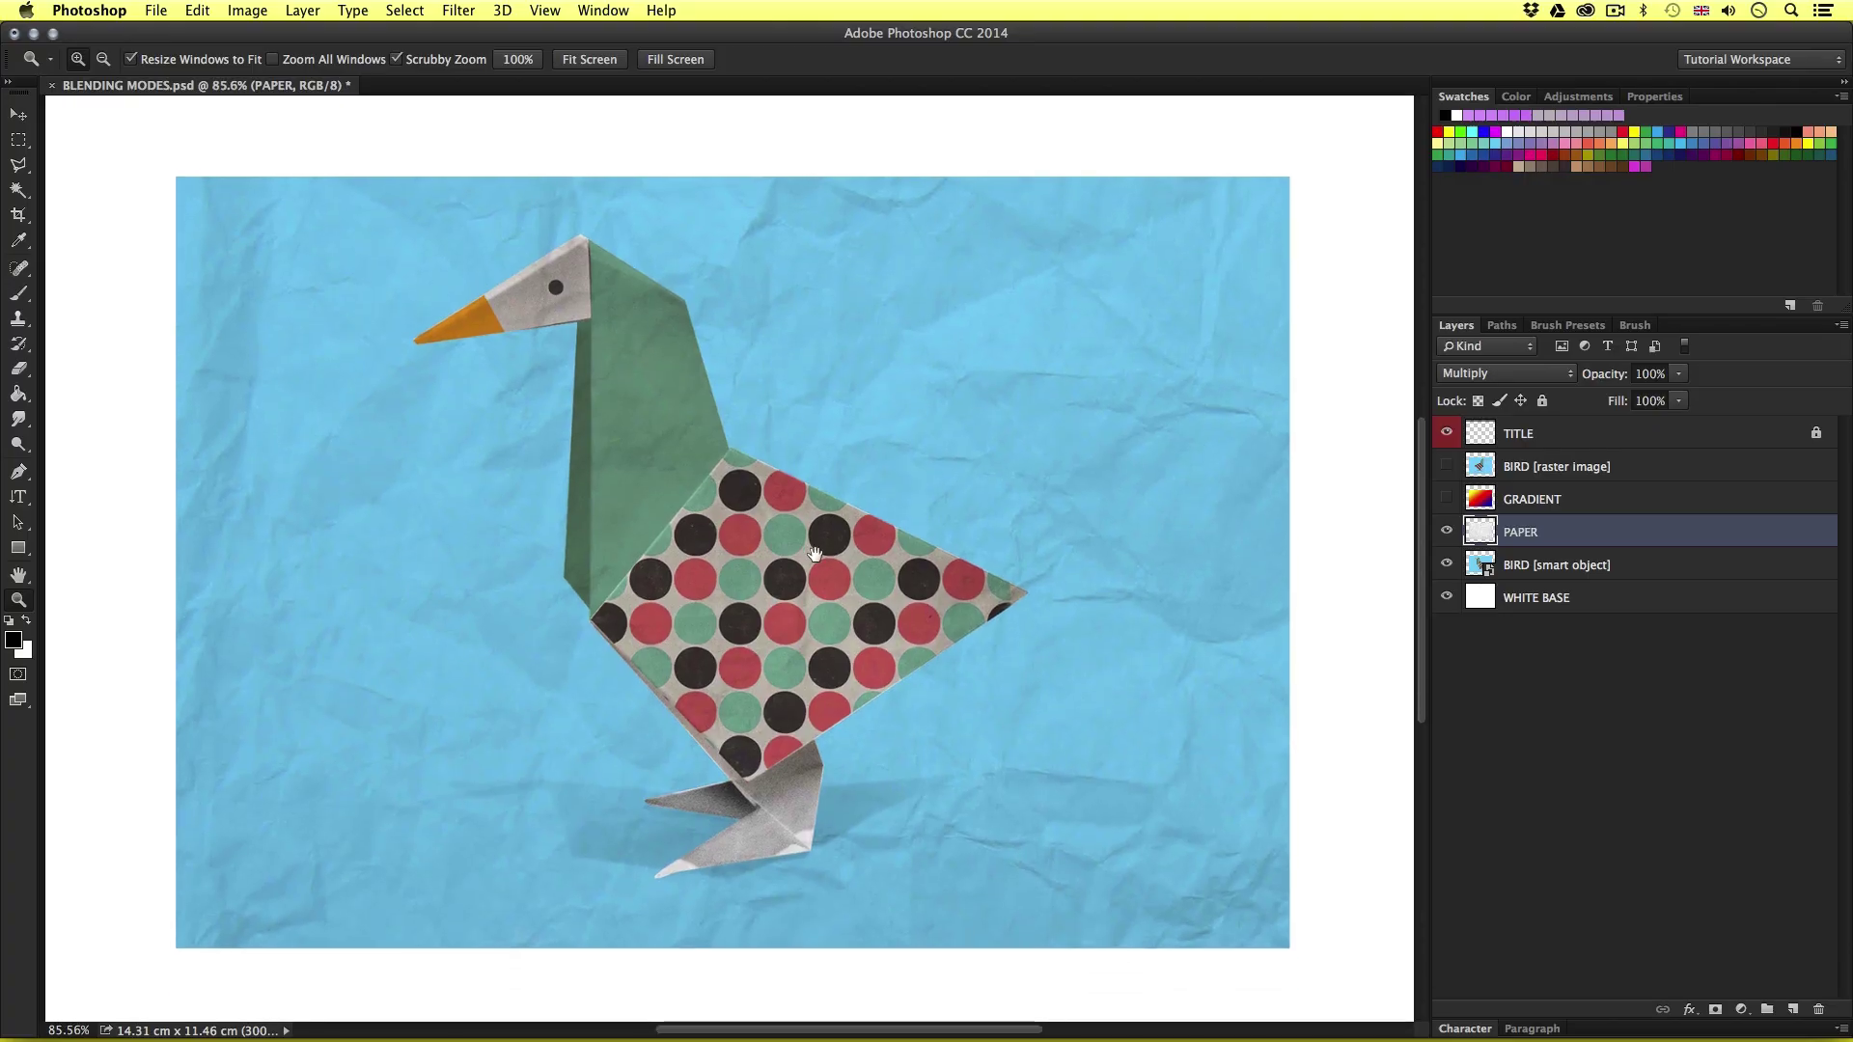
{"action": "key", "text": "v"}
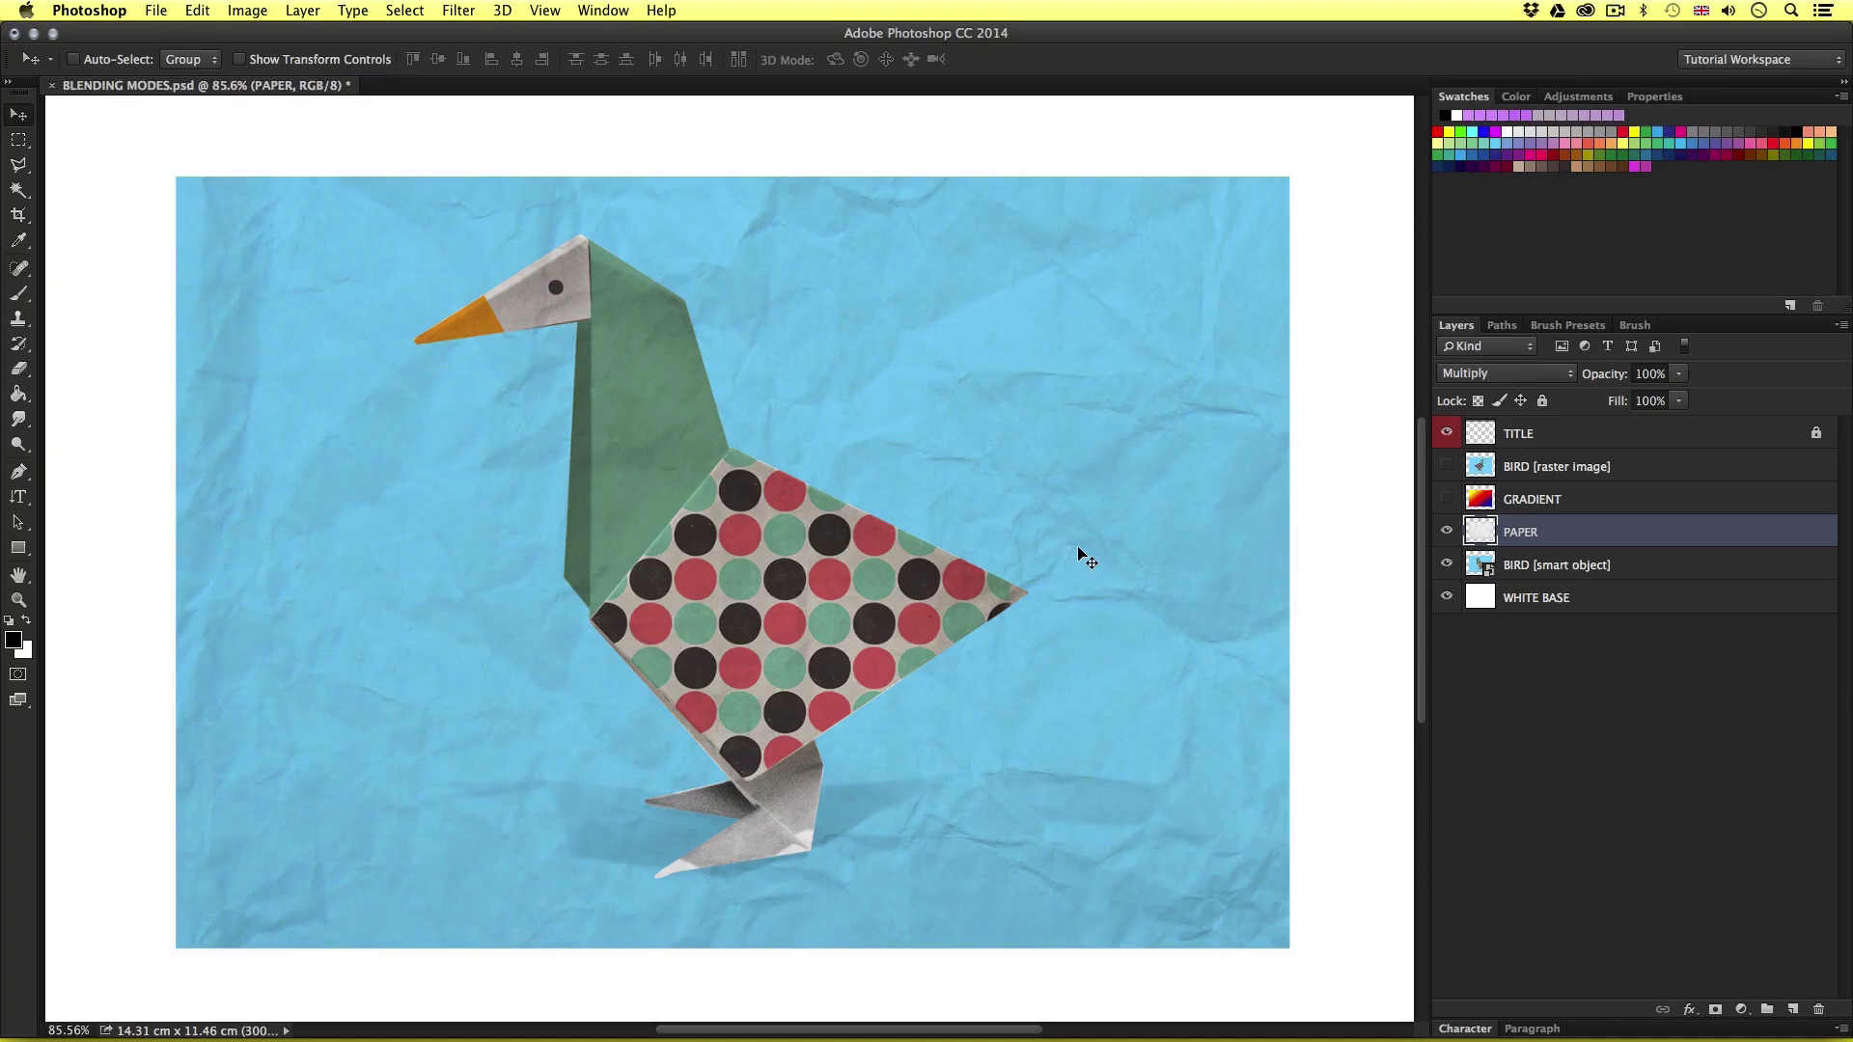
- Try Overlay on the PAPER layer, then return it to Multiply
{"action": "left_click", "coordinate": [1510, 376]}
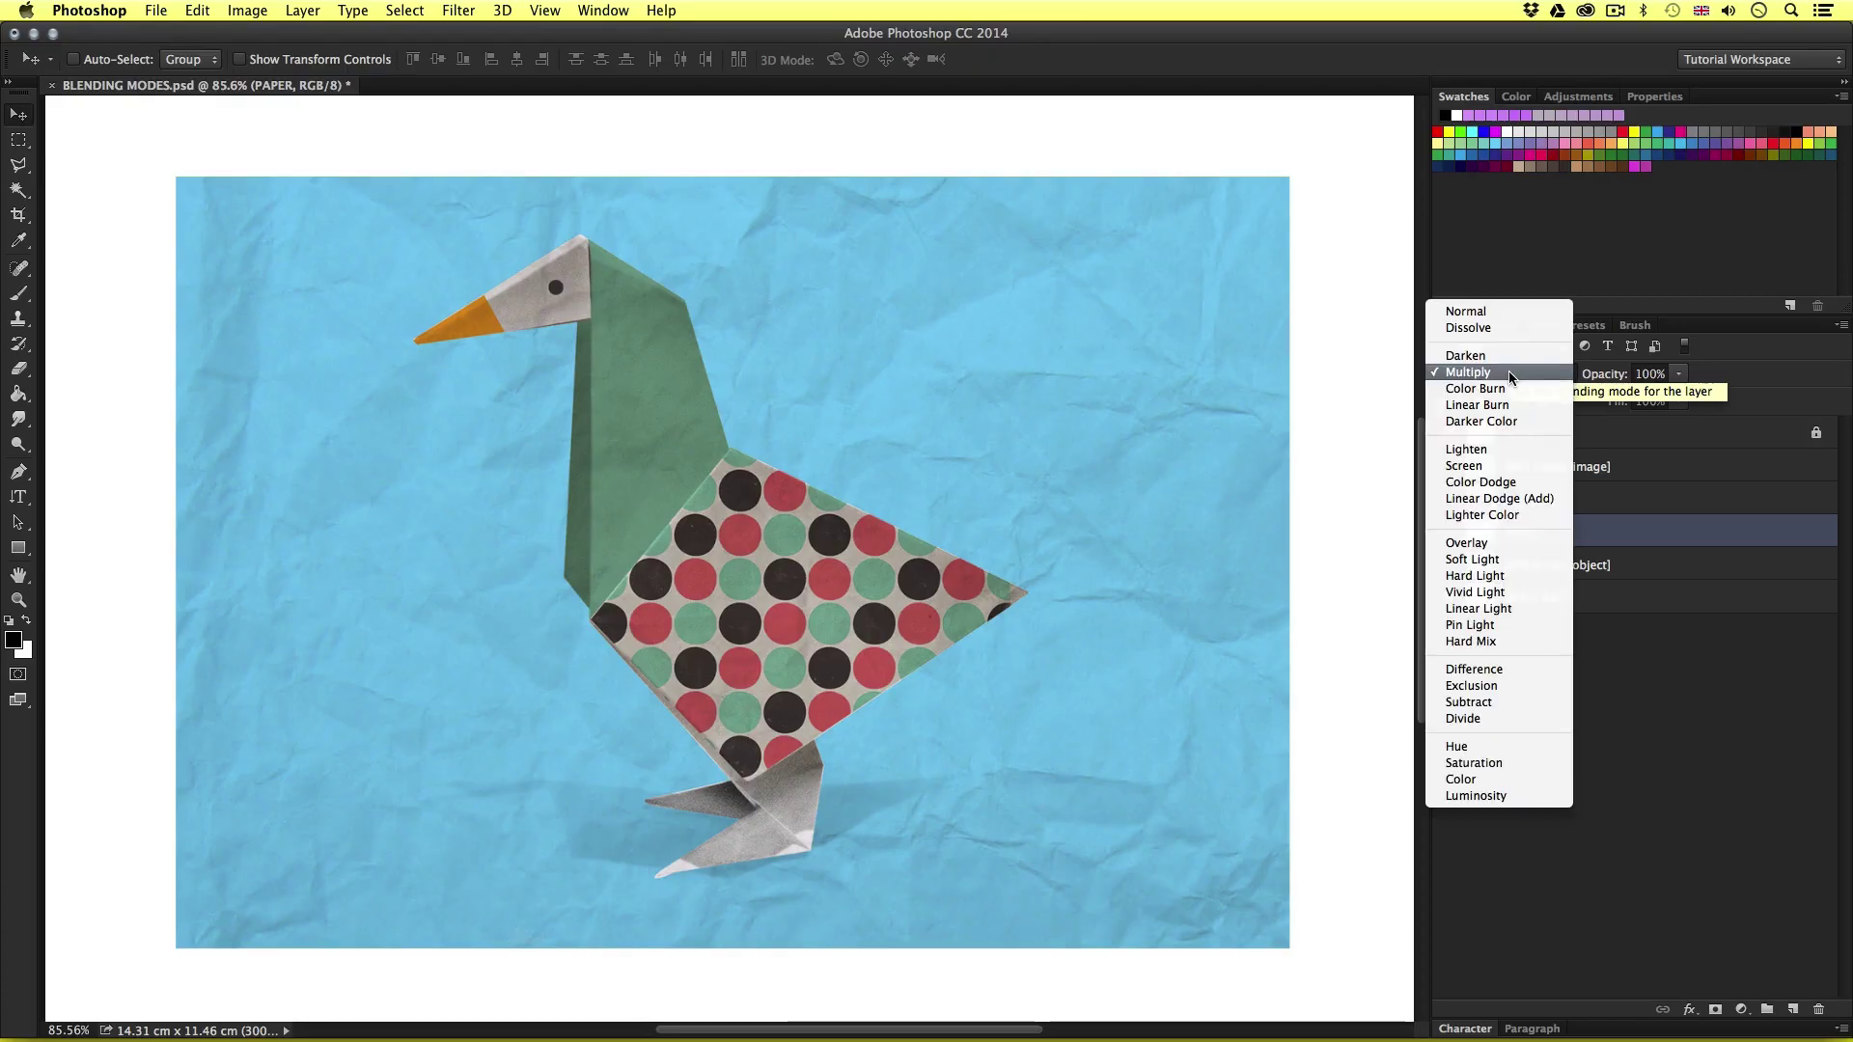
{"action": "left_click", "coordinate": [1509, 543]}
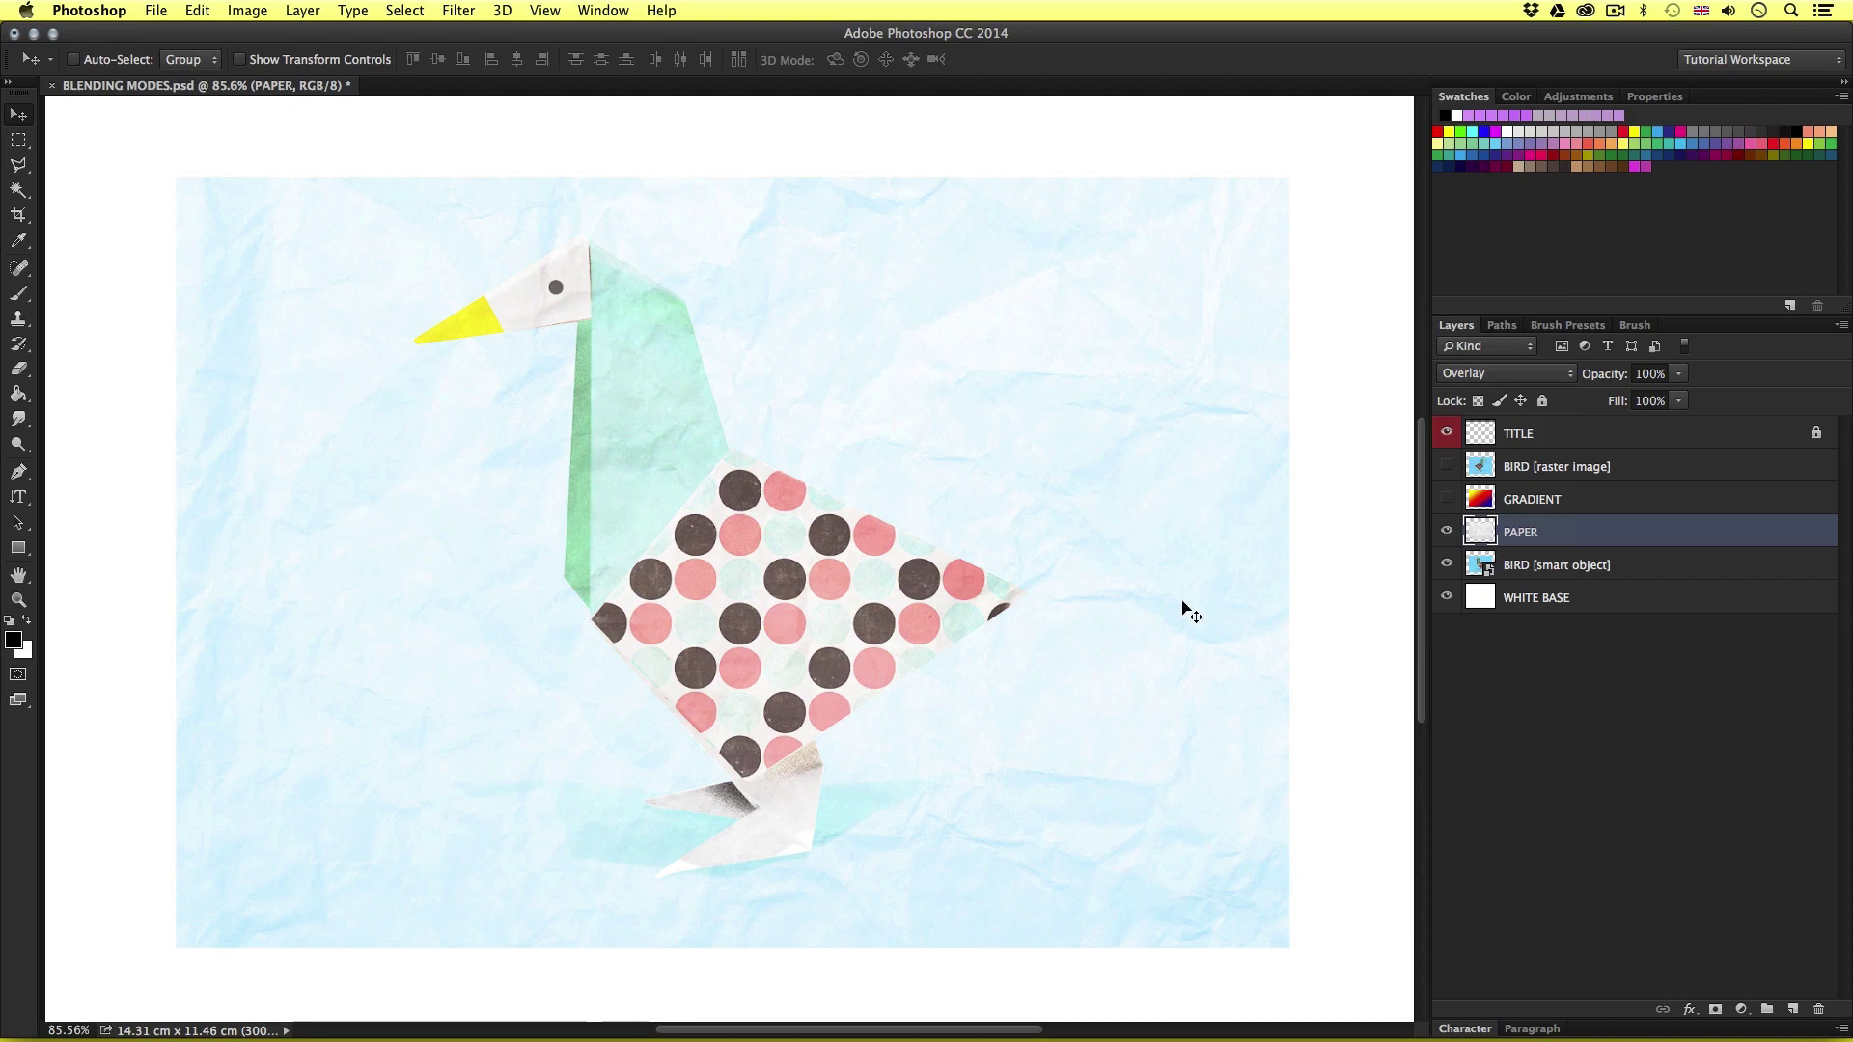
{"action": "left_click", "coordinate": [1507, 376]}
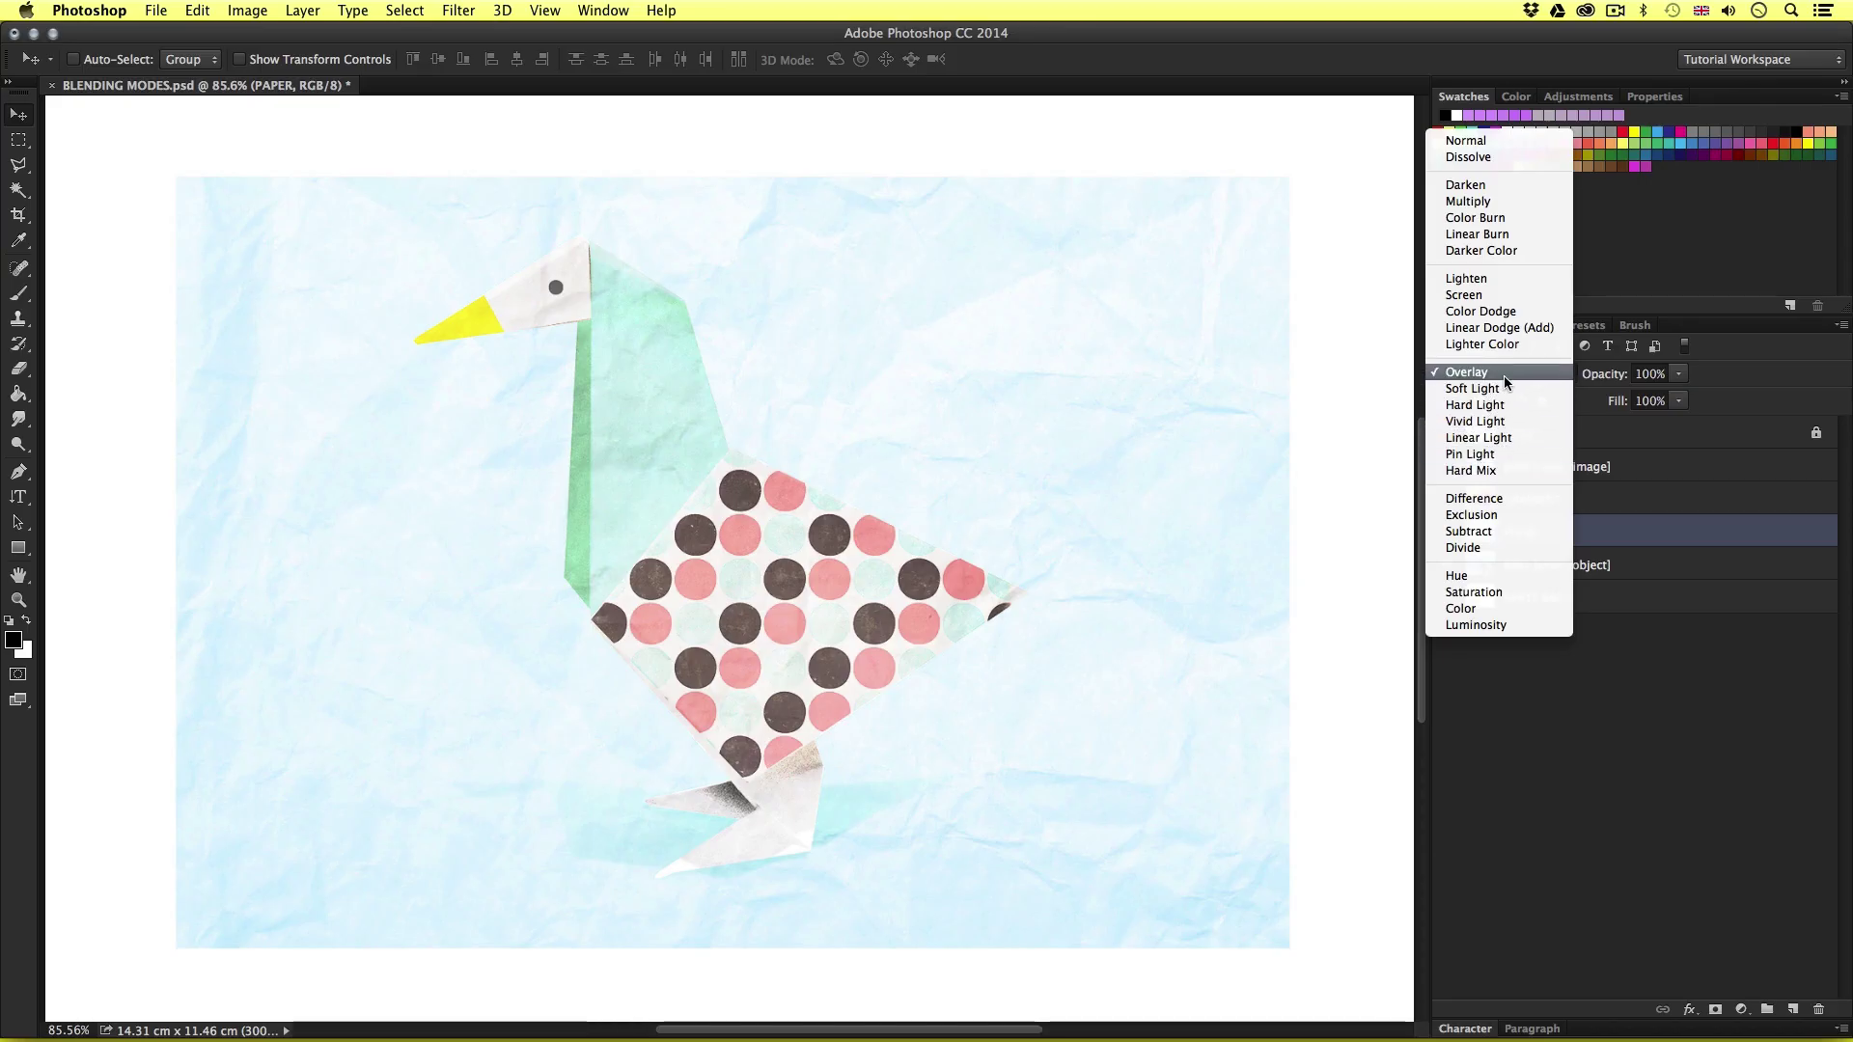
{"action": "left_click", "coordinate": [1504, 201]}
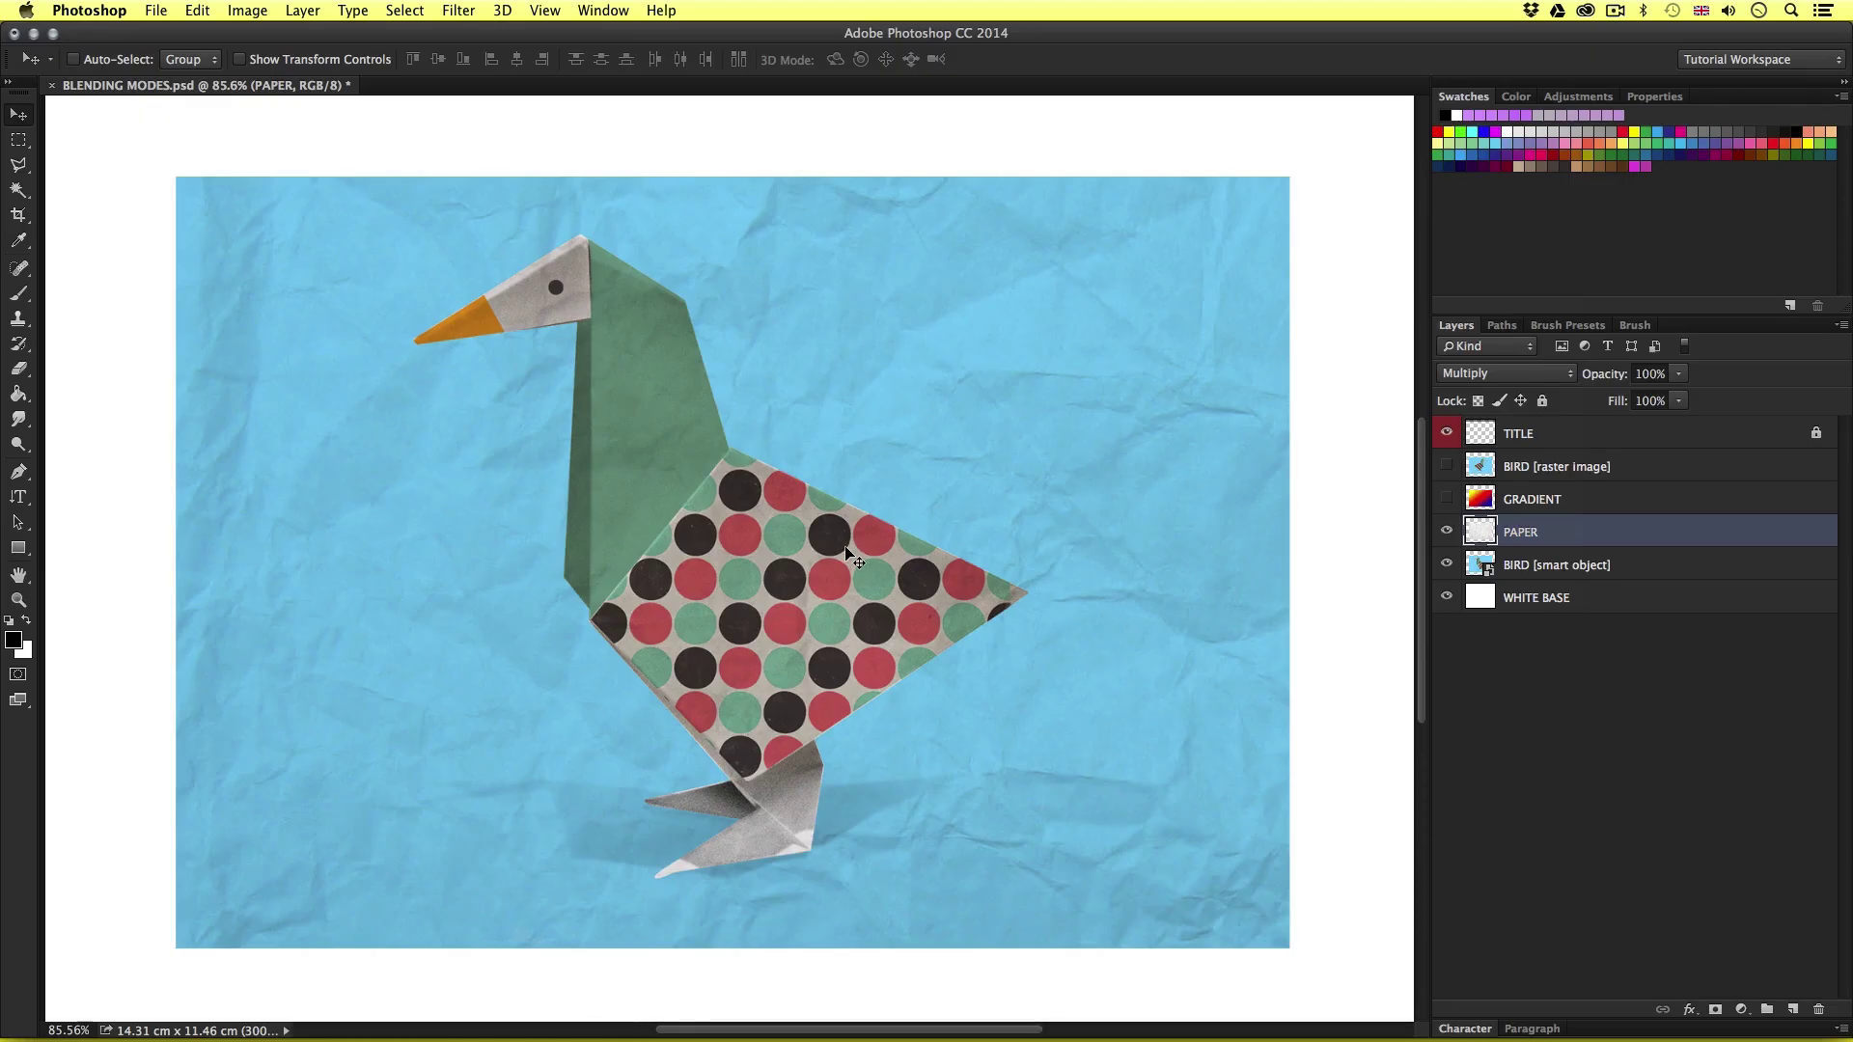
{"action": "left_click", "coordinate": [1476, 374]}
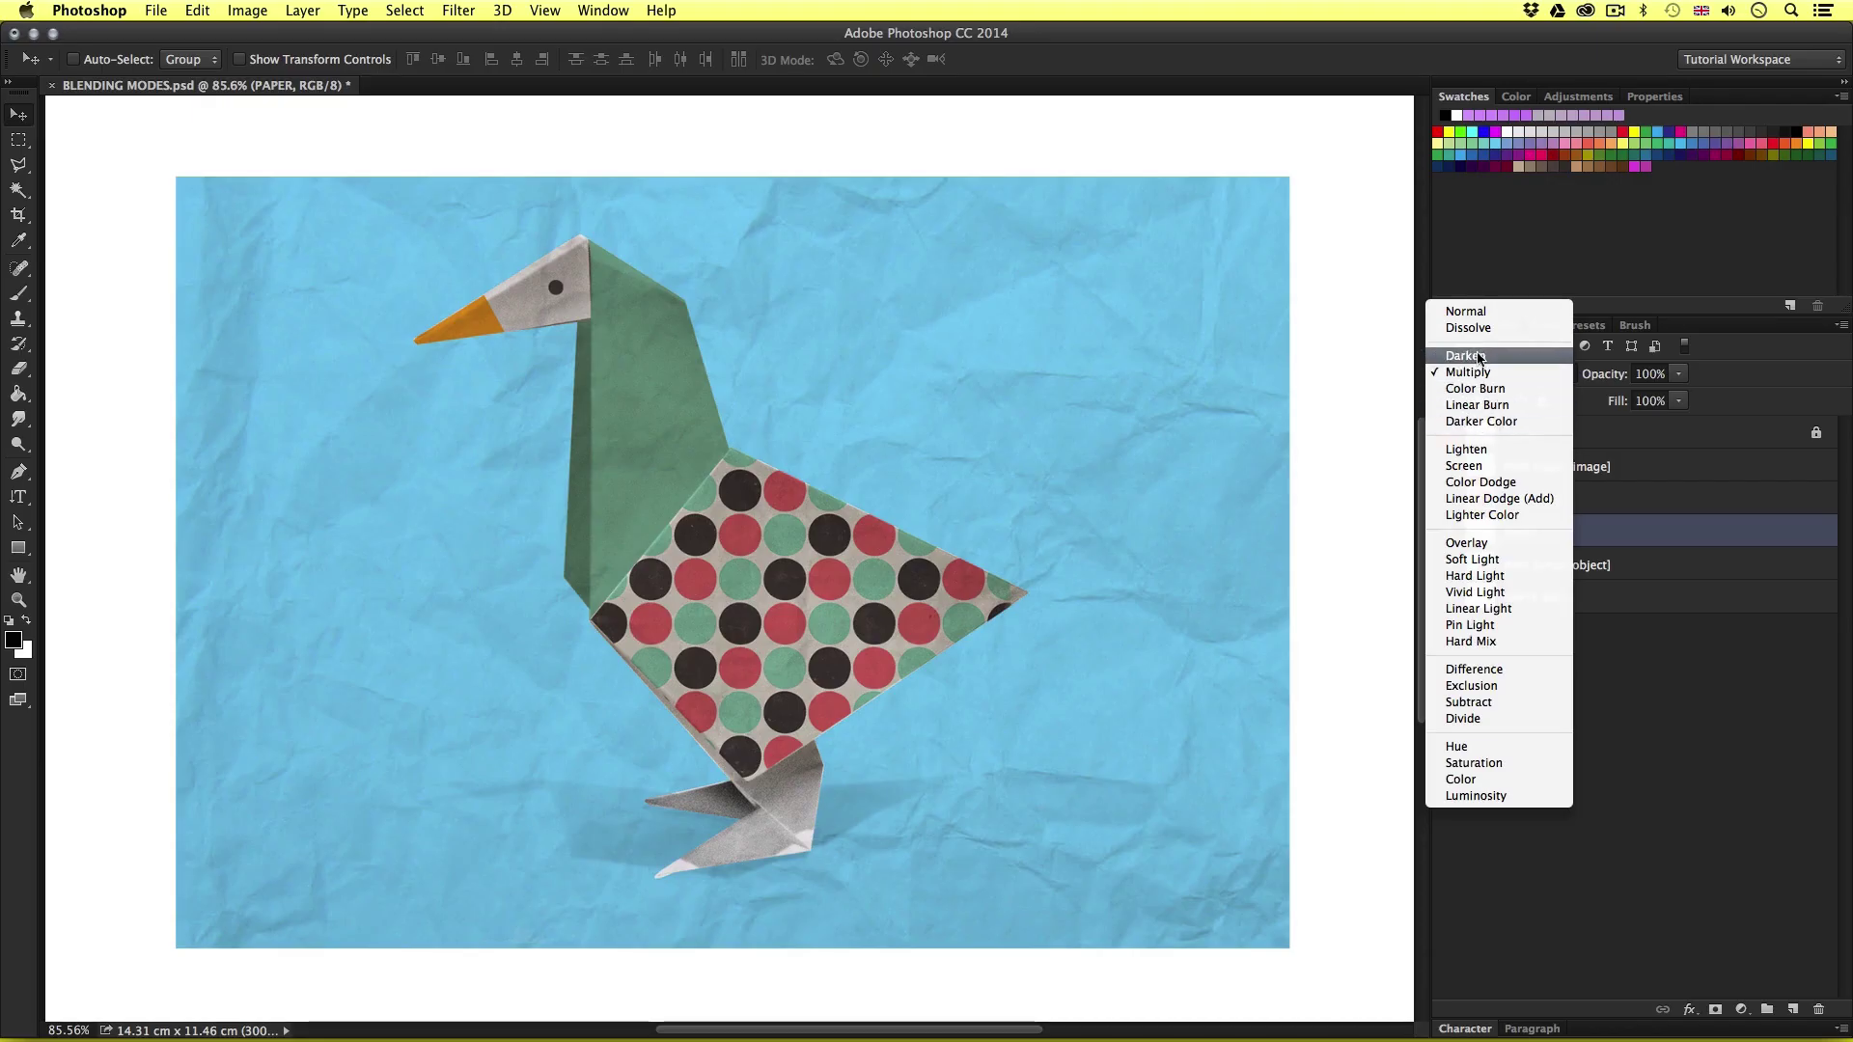
{"action": "left_click", "coordinate": [1688, 685]}
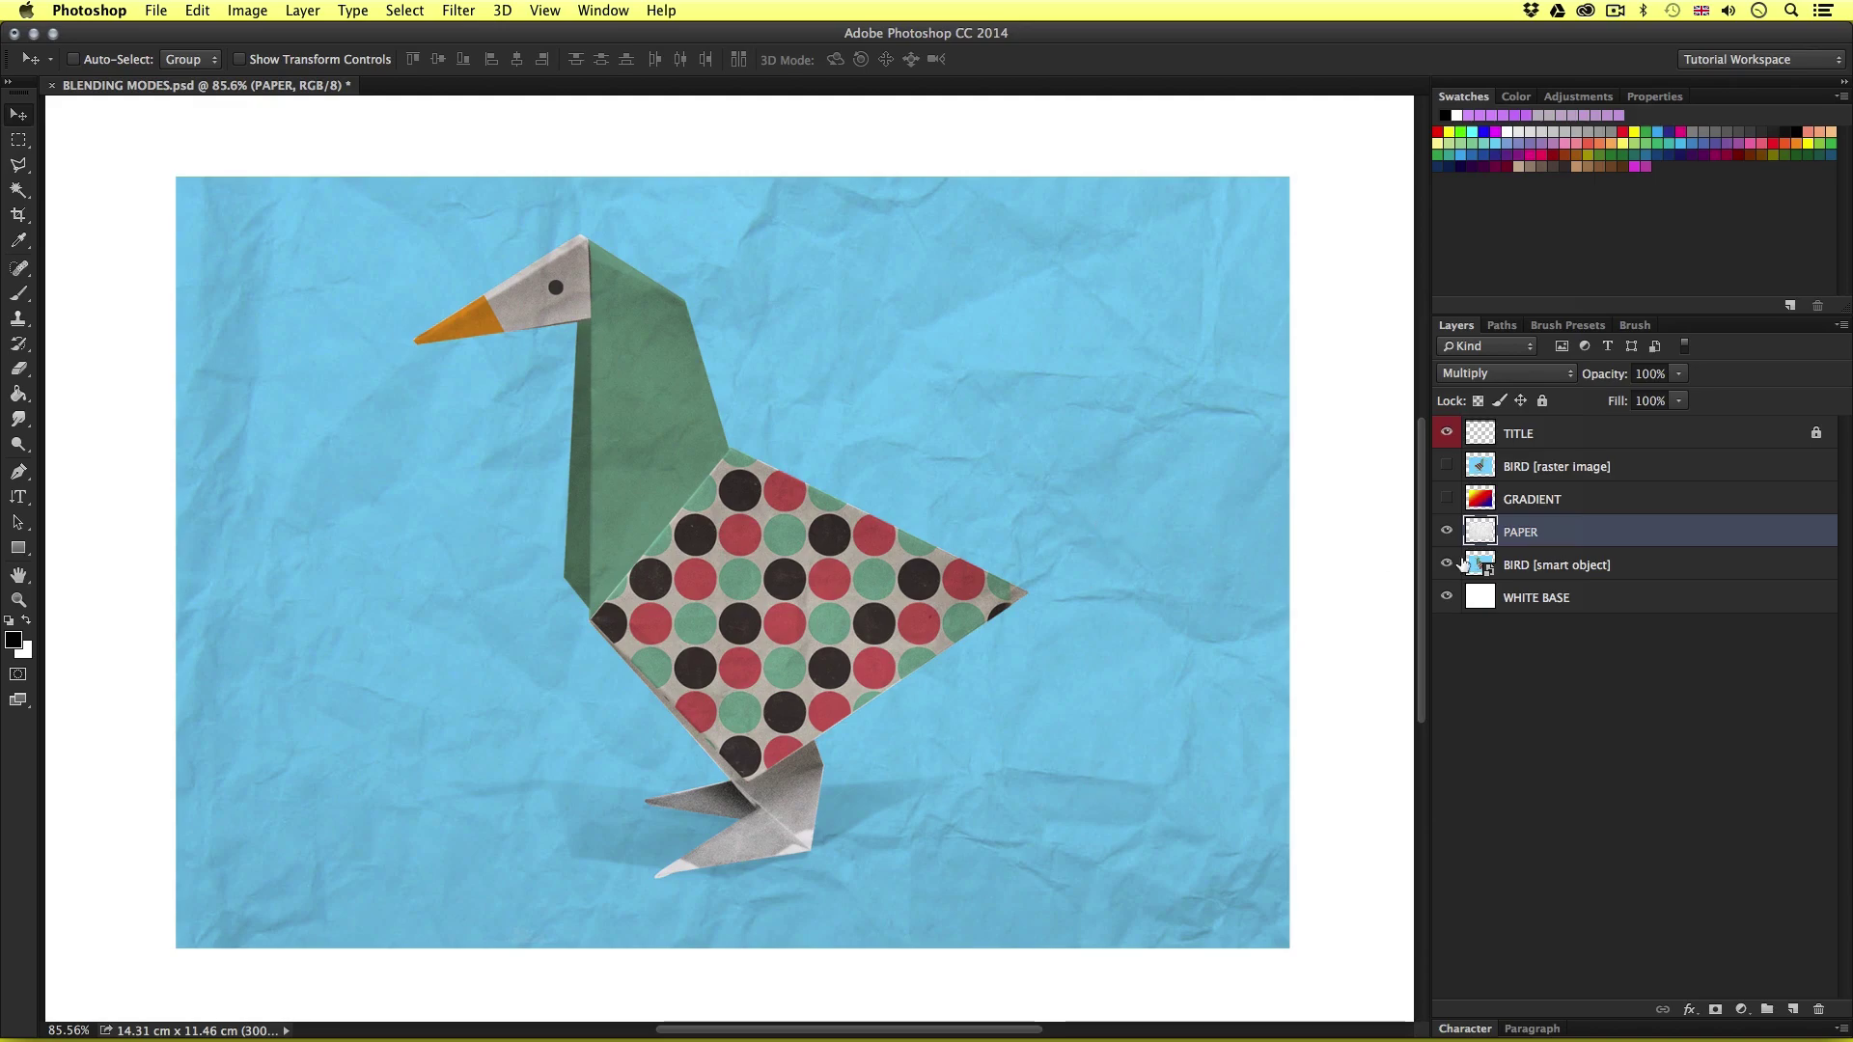
- Lower the PAPER layer's opacity to about 58%
{"action": "left_click", "coordinate": [1681, 376]}
{"action": "left_click_drag", "start_coordinate": [1681, 400], "coordinate": [1638, 401]}
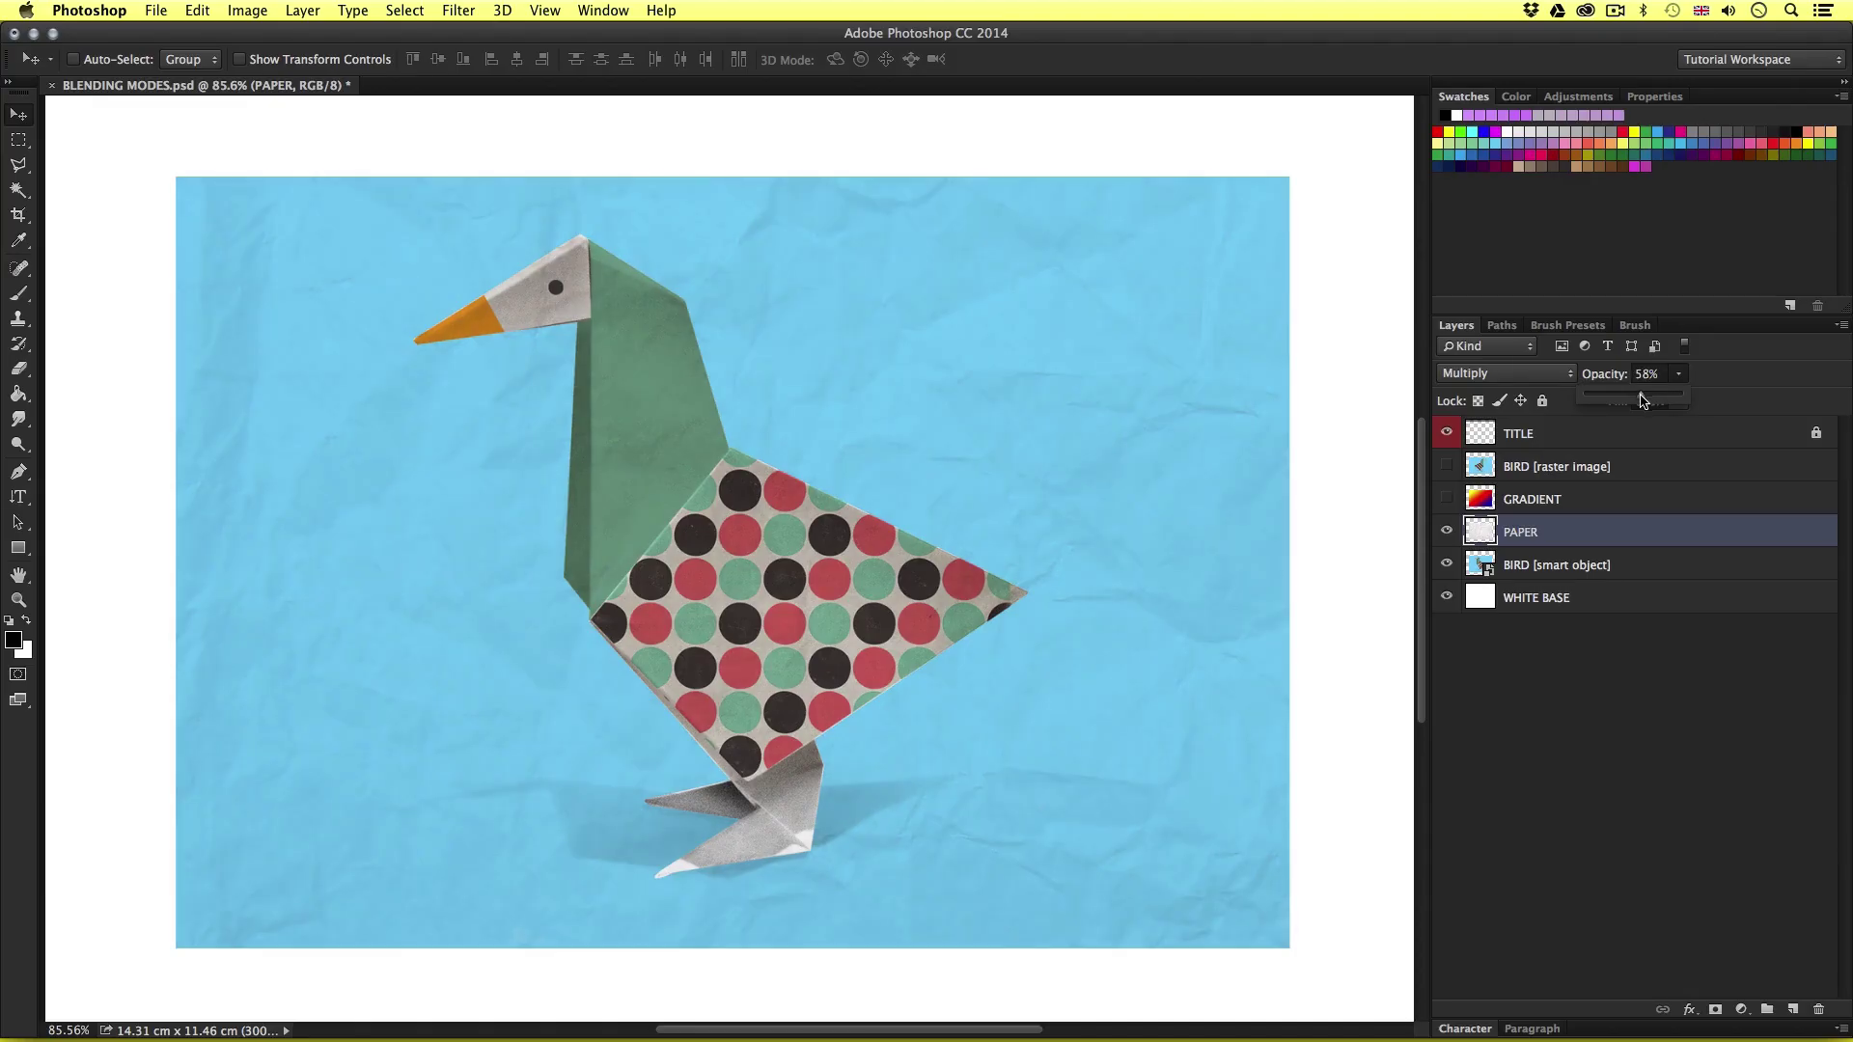
{"action": "left_click", "coordinate": [1565, 745]}
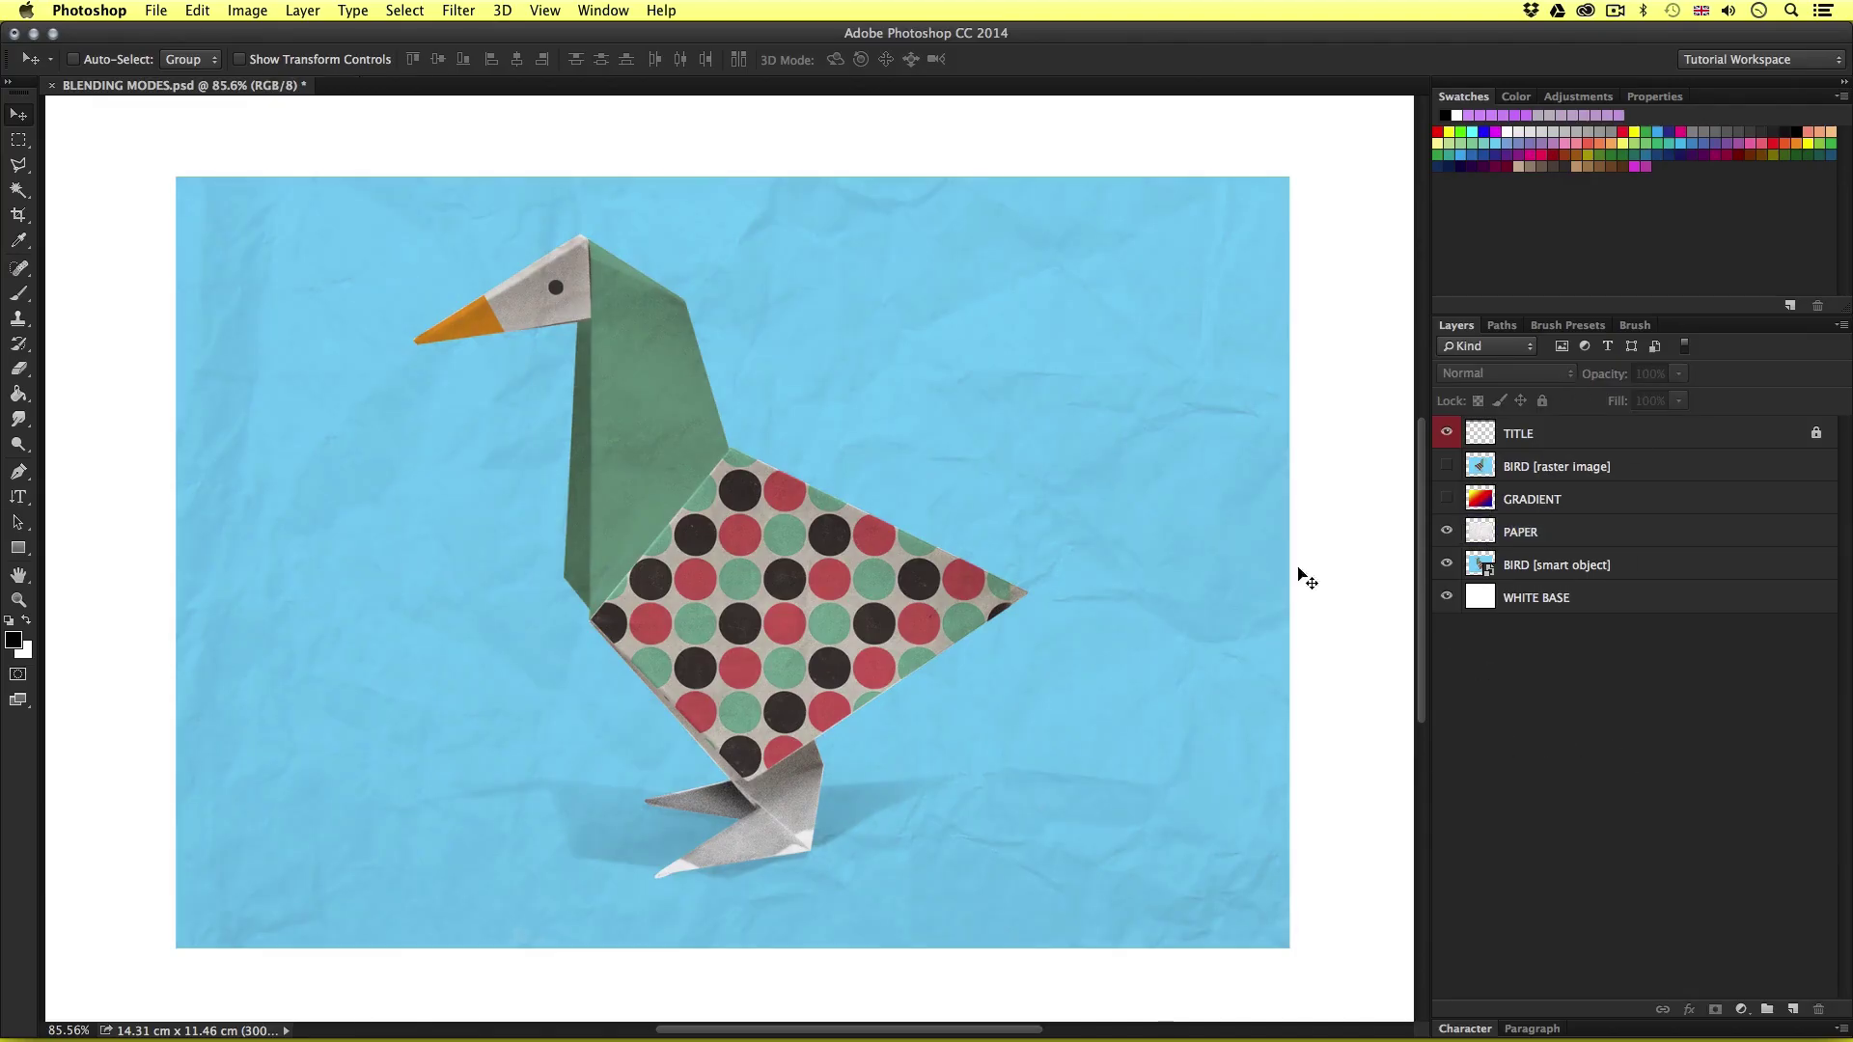
- Show the GRADIENT layer and try Overlay, Saturation and Screen blend modes
{"action": "left_click", "coordinate": [1547, 503]}
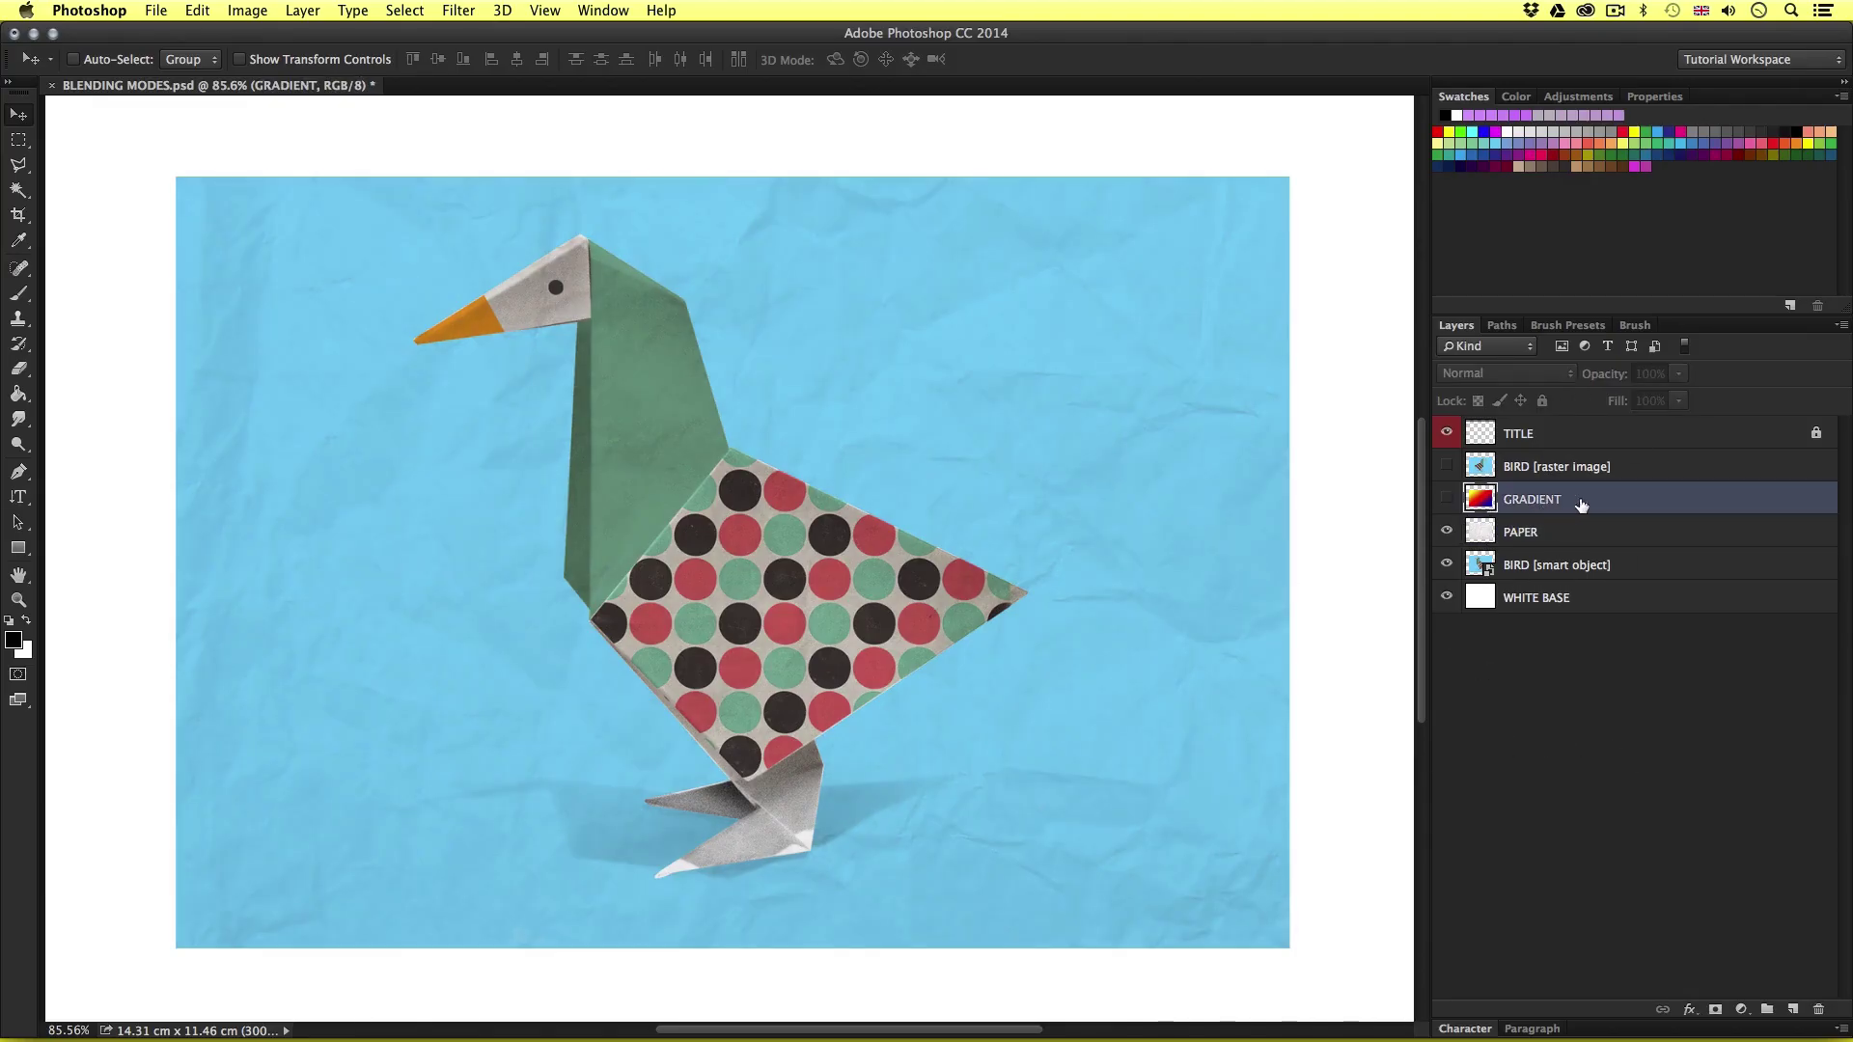
{"action": "left_click", "coordinate": [1446, 499]}
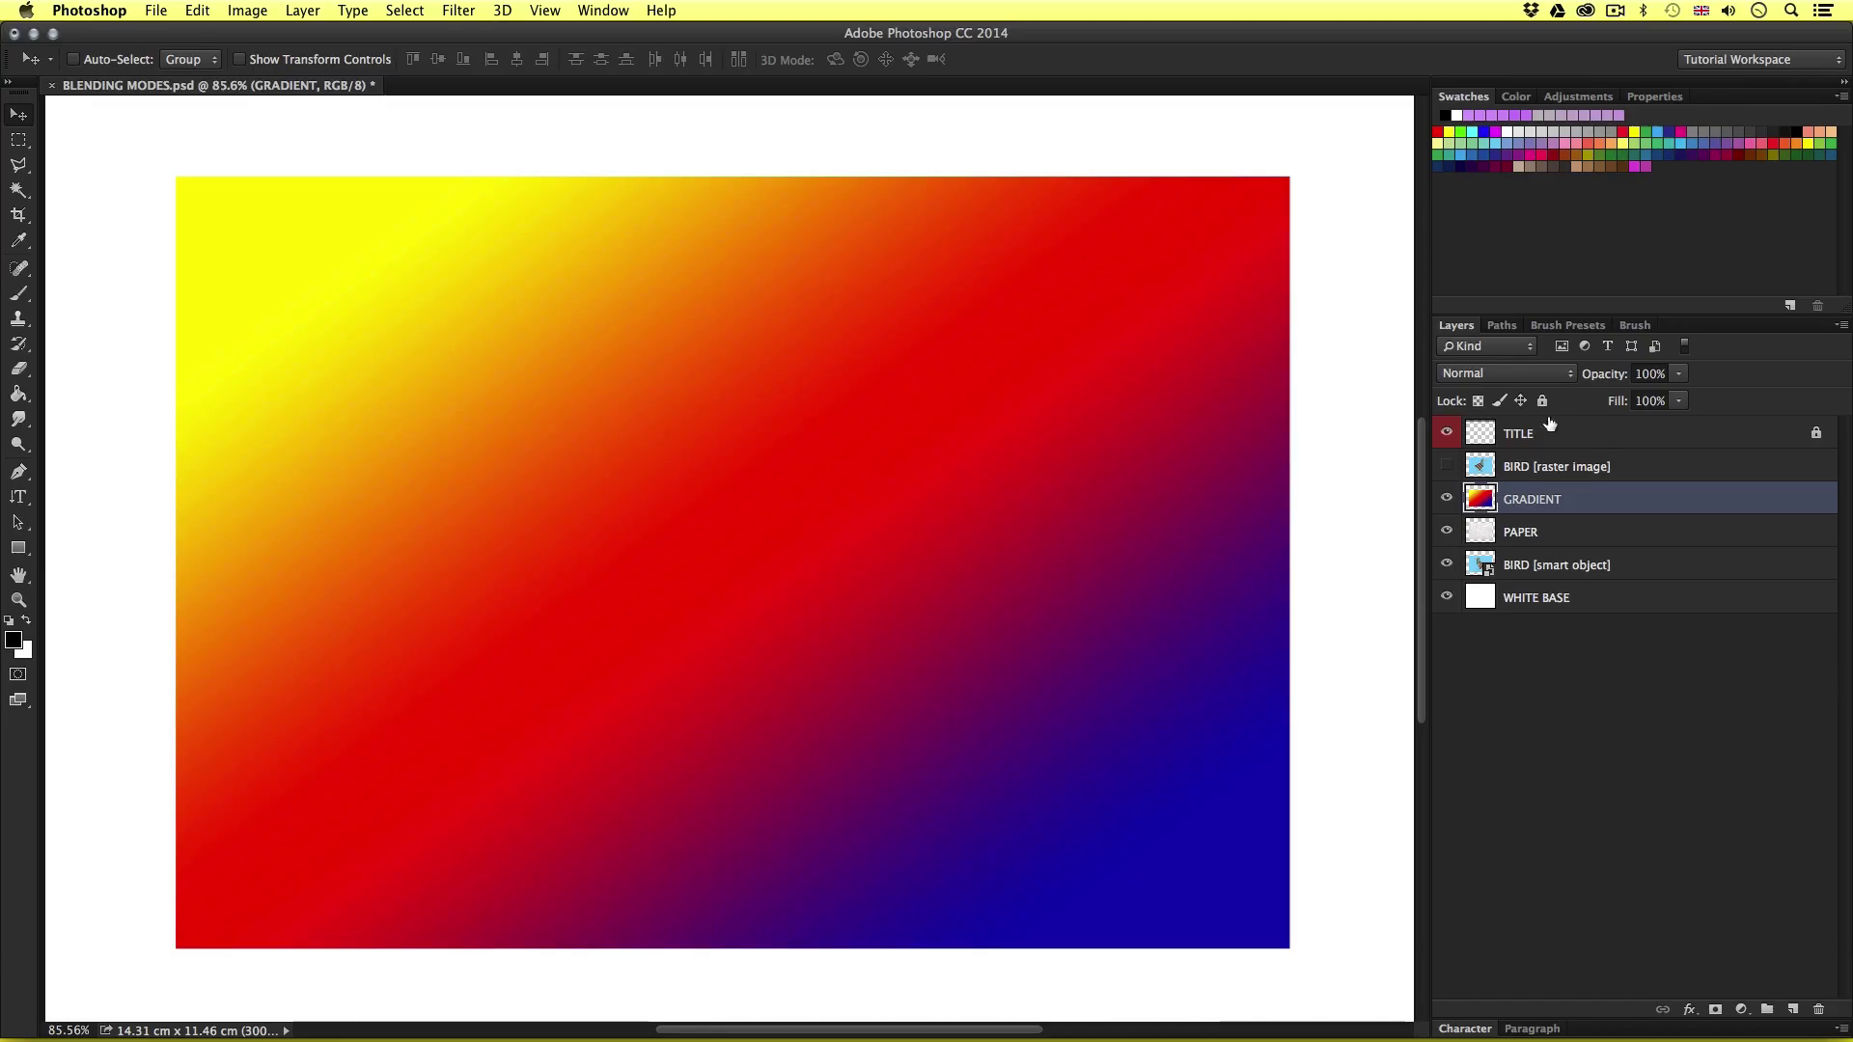
{"action": "left_click", "coordinate": [1525, 373]}
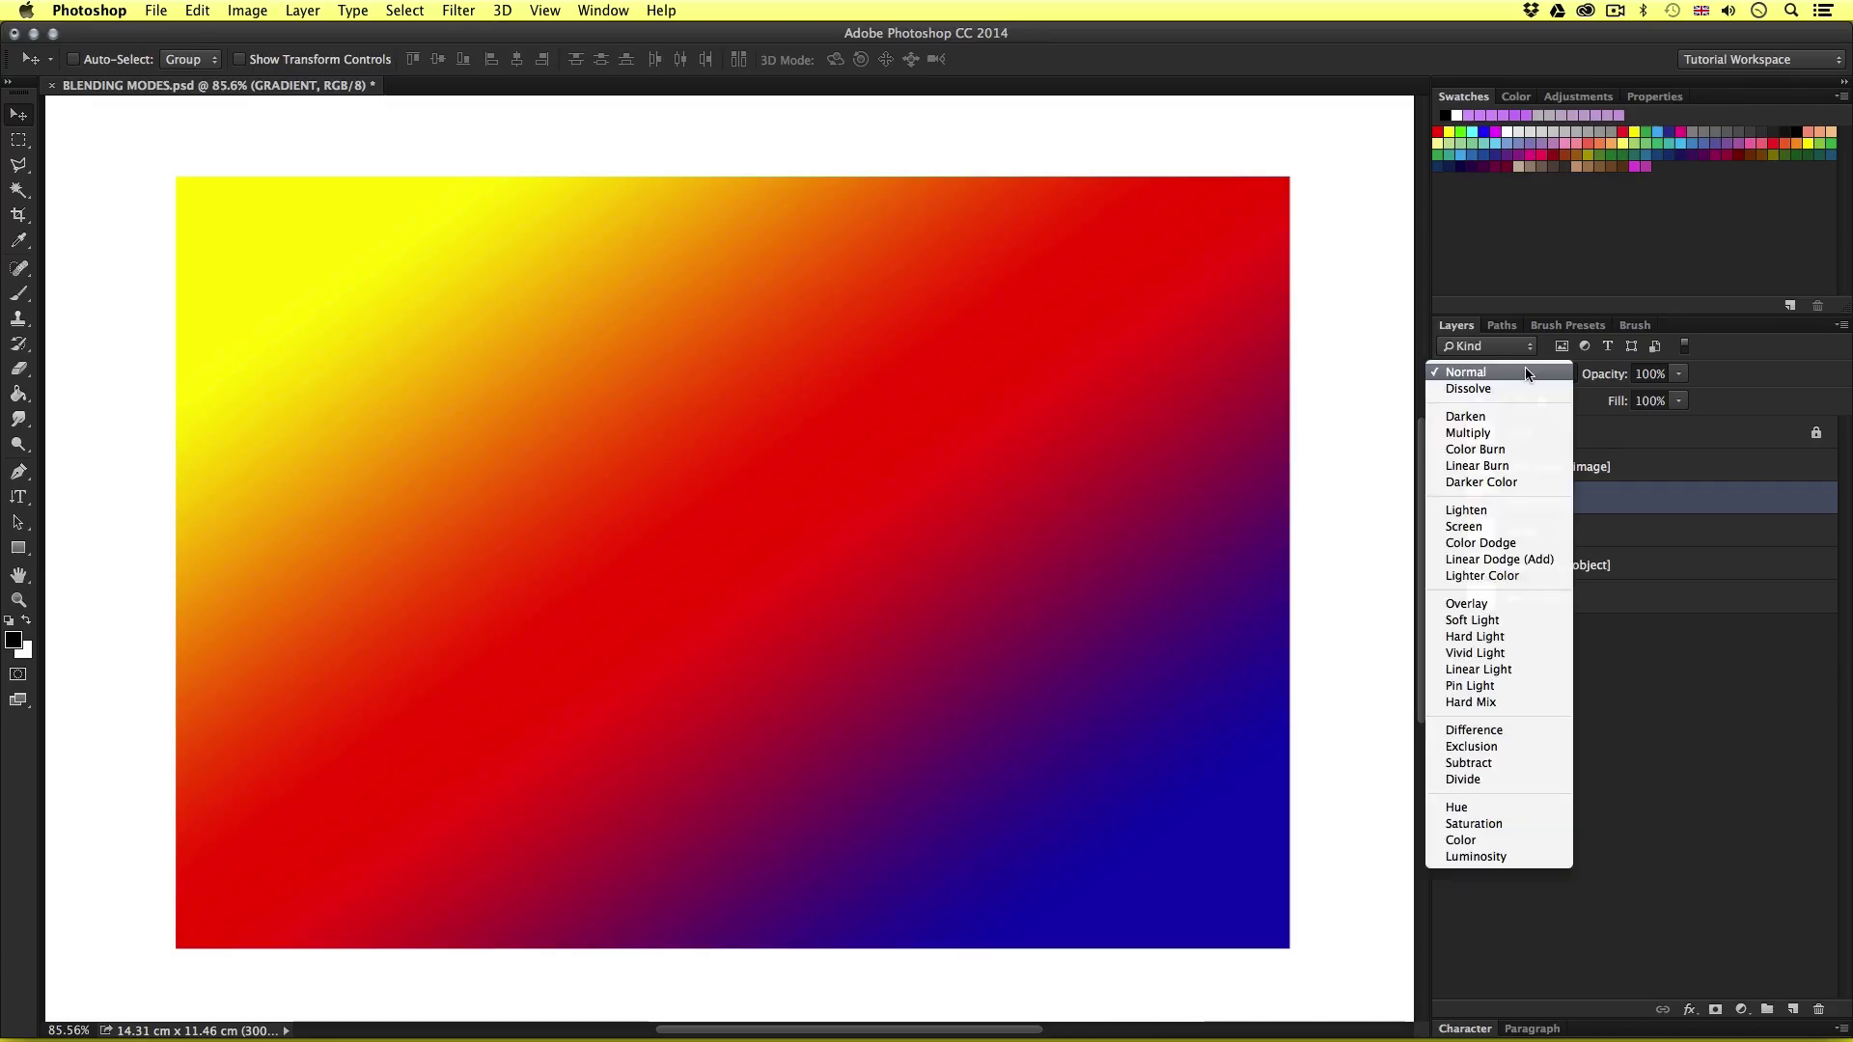
{"action": "left_click", "coordinate": [1524, 605]}
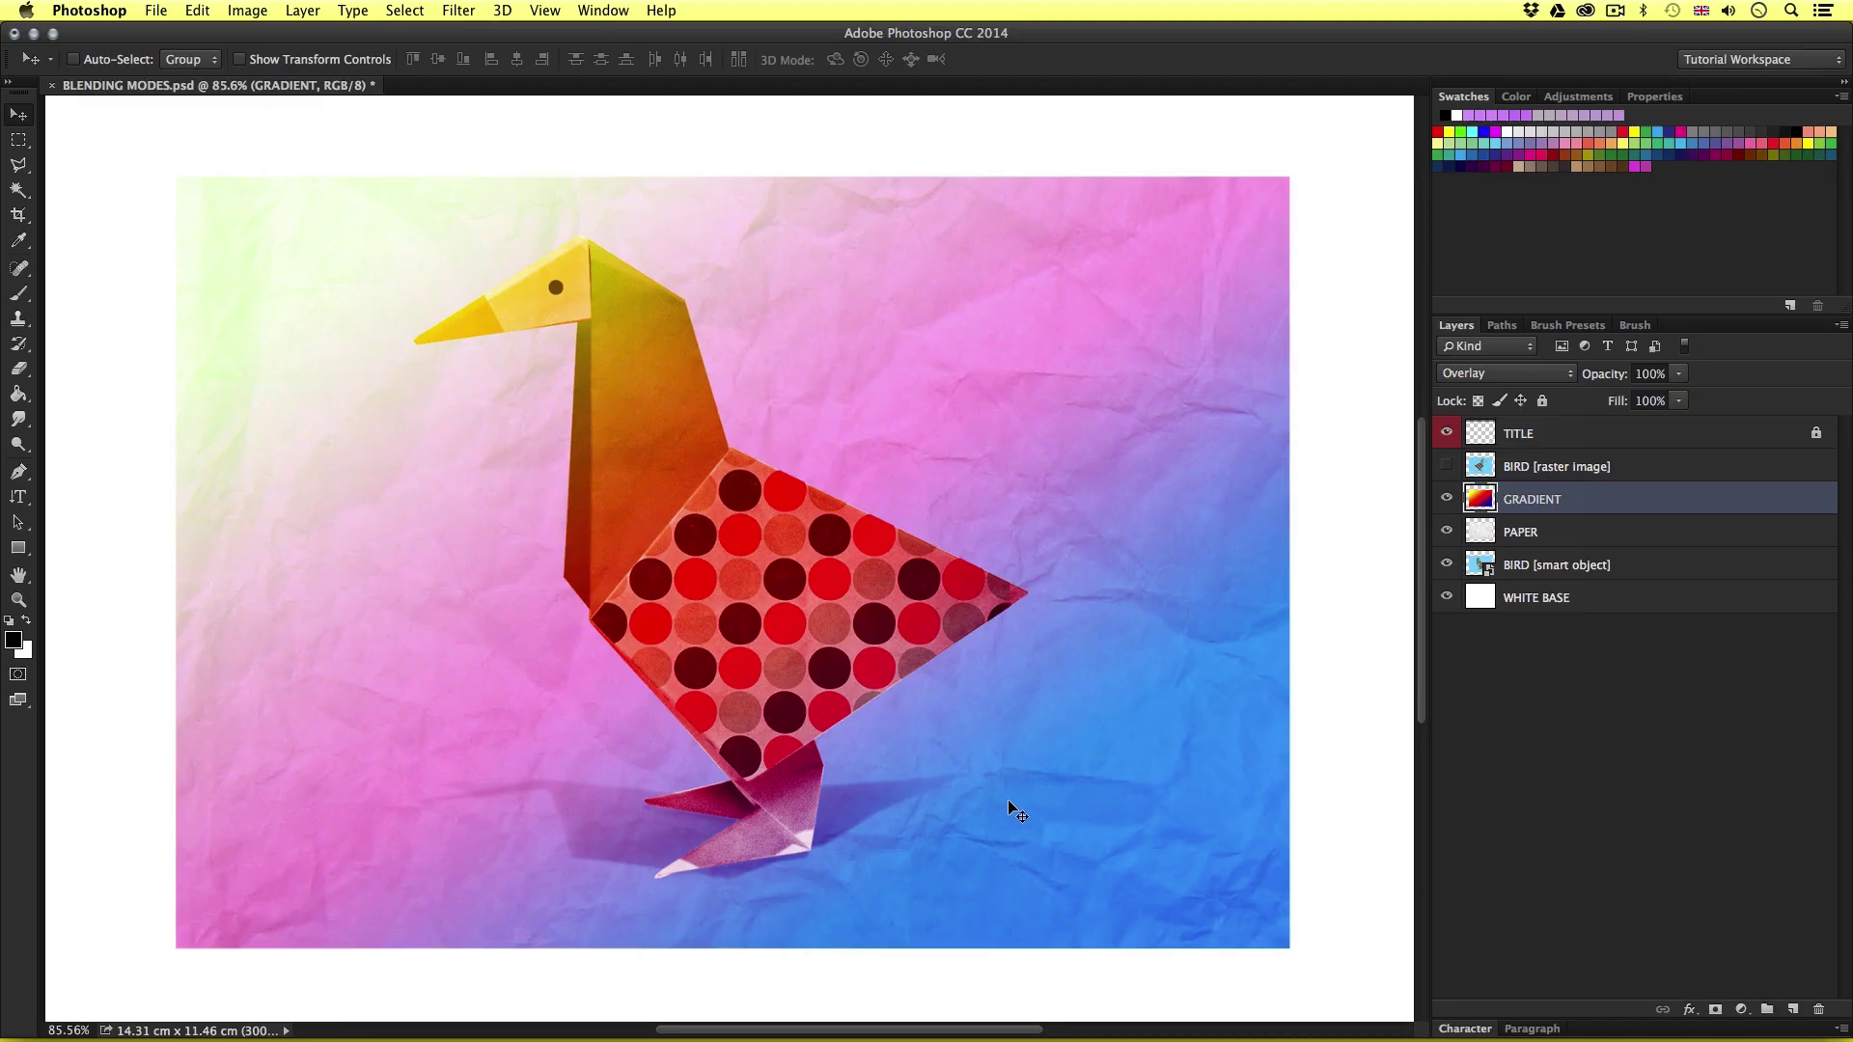
{"action": "left_click", "coordinate": [1507, 373]}
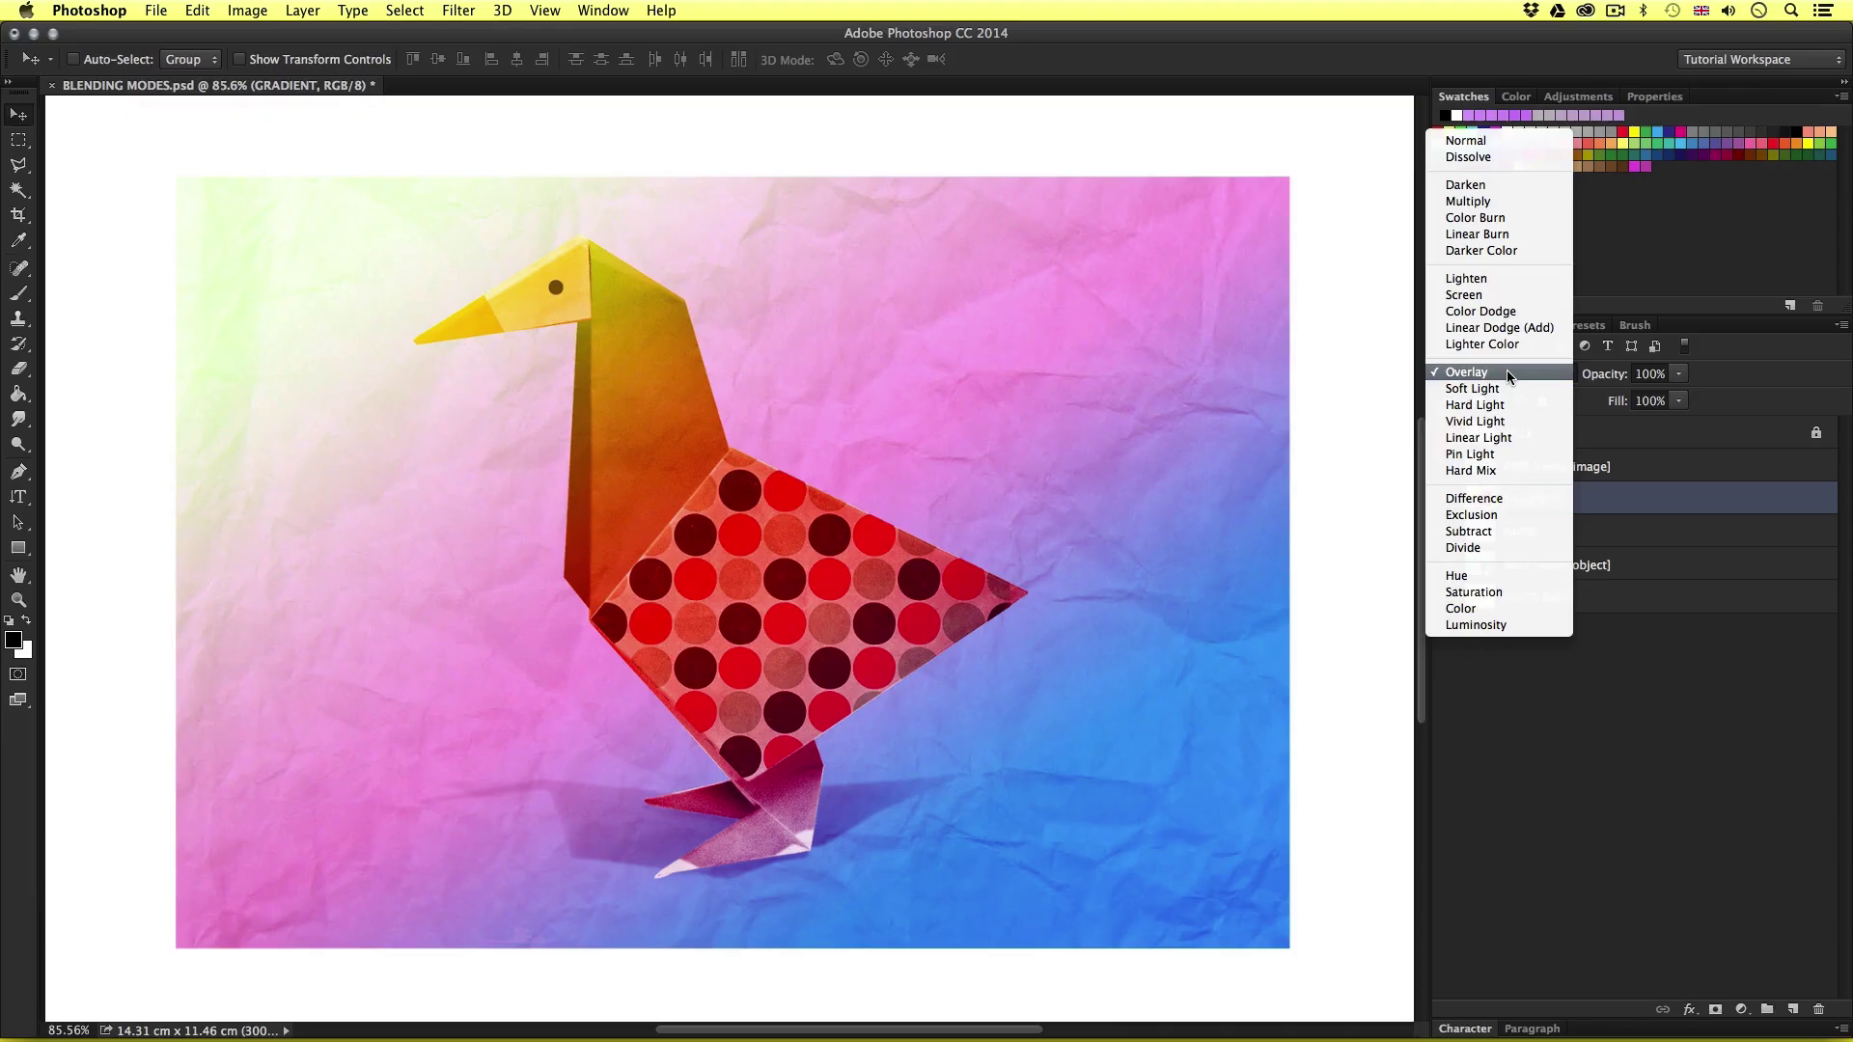
{"action": "left_click", "coordinate": [1508, 592]}
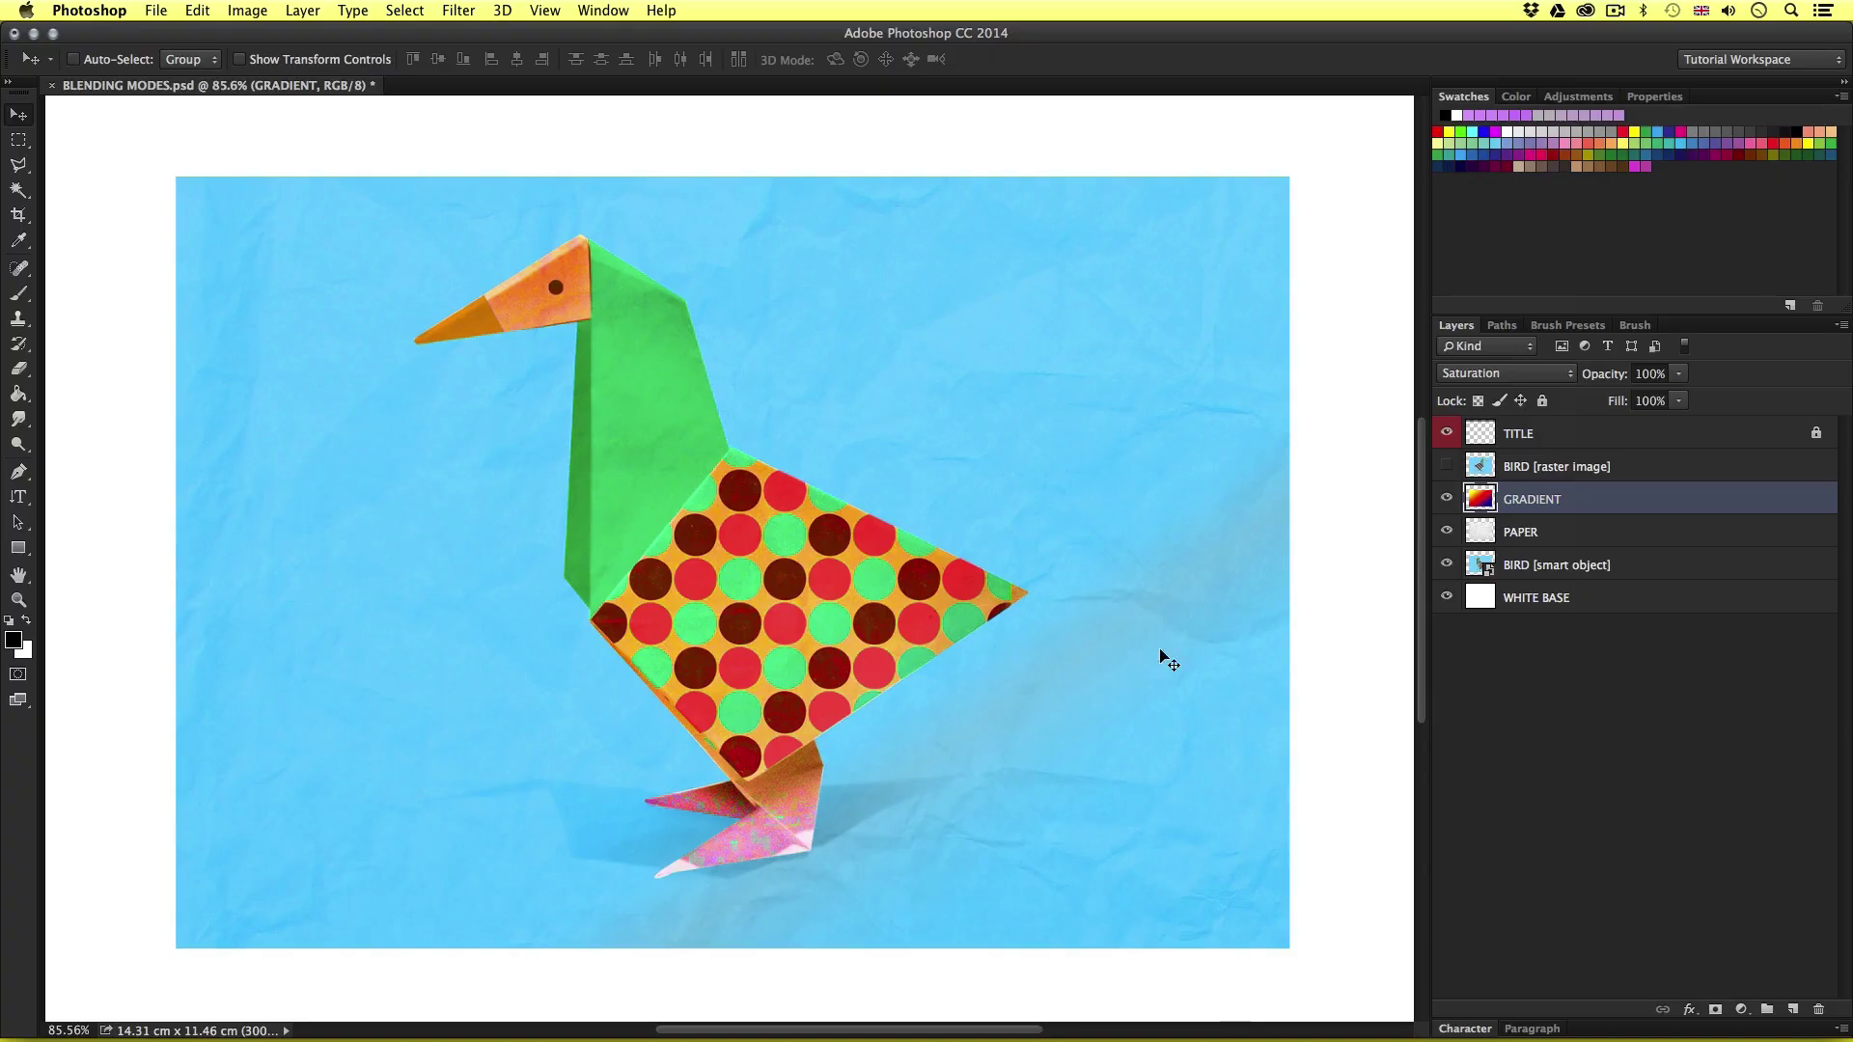
{"action": "left_click", "coordinate": [1466, 374]}
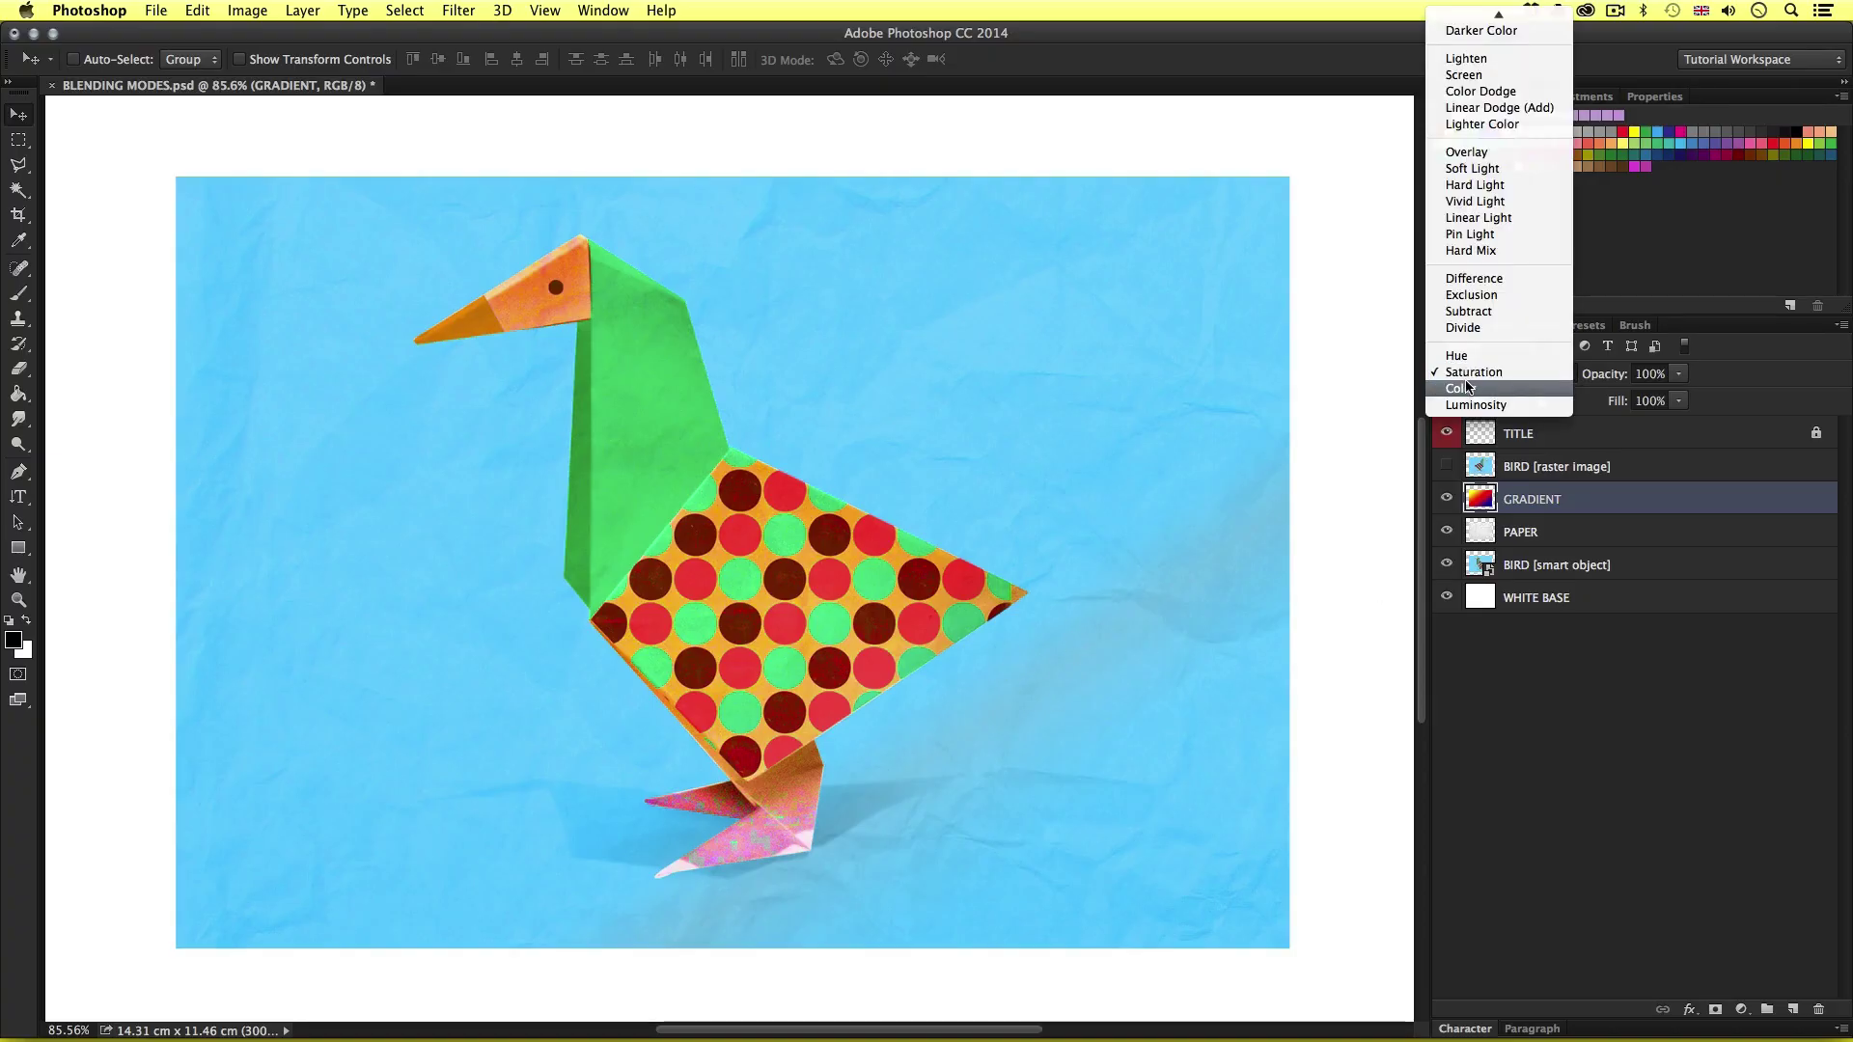
{"action": "left_click", "coordinate": [1486, 75]}
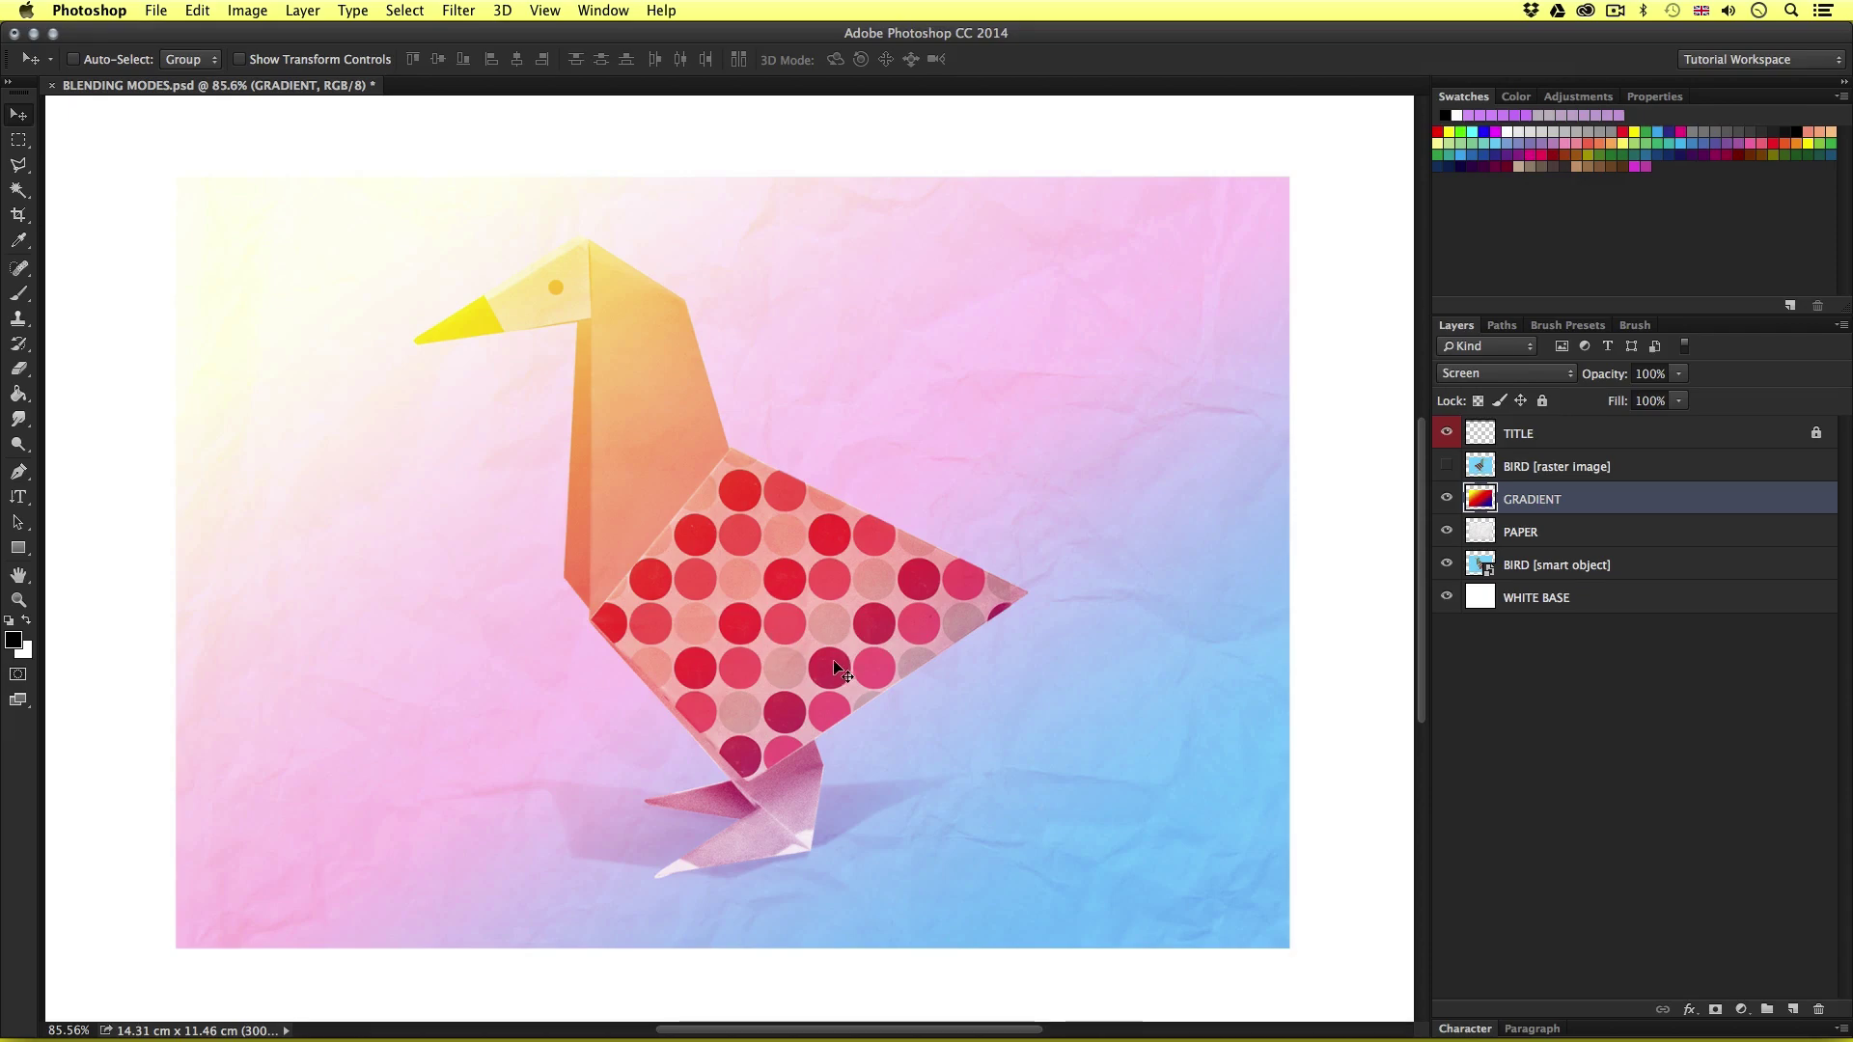
- Return GRADIENT to Overlay and set its opacity to about 76%
{"action": "left_click", "coordinate": [1516, 374]}
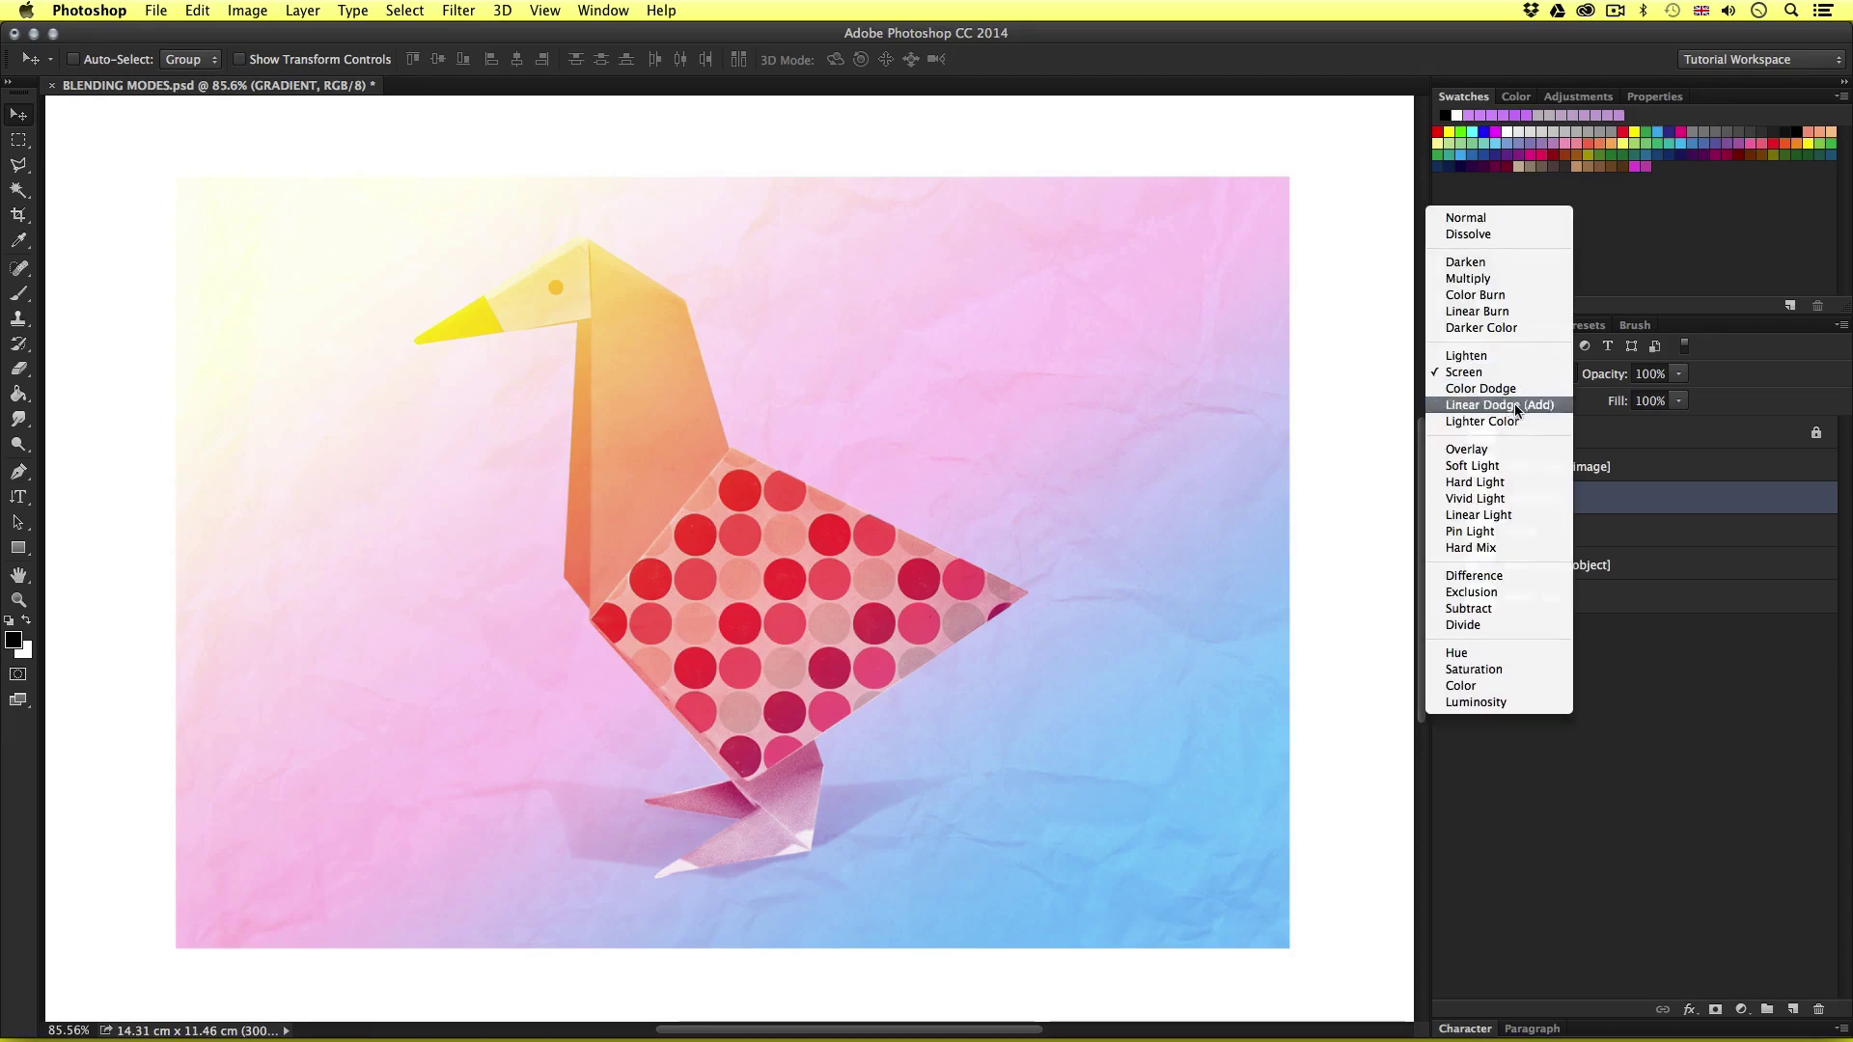
{"action": "left_click", "coordinate": [1477, 450]}
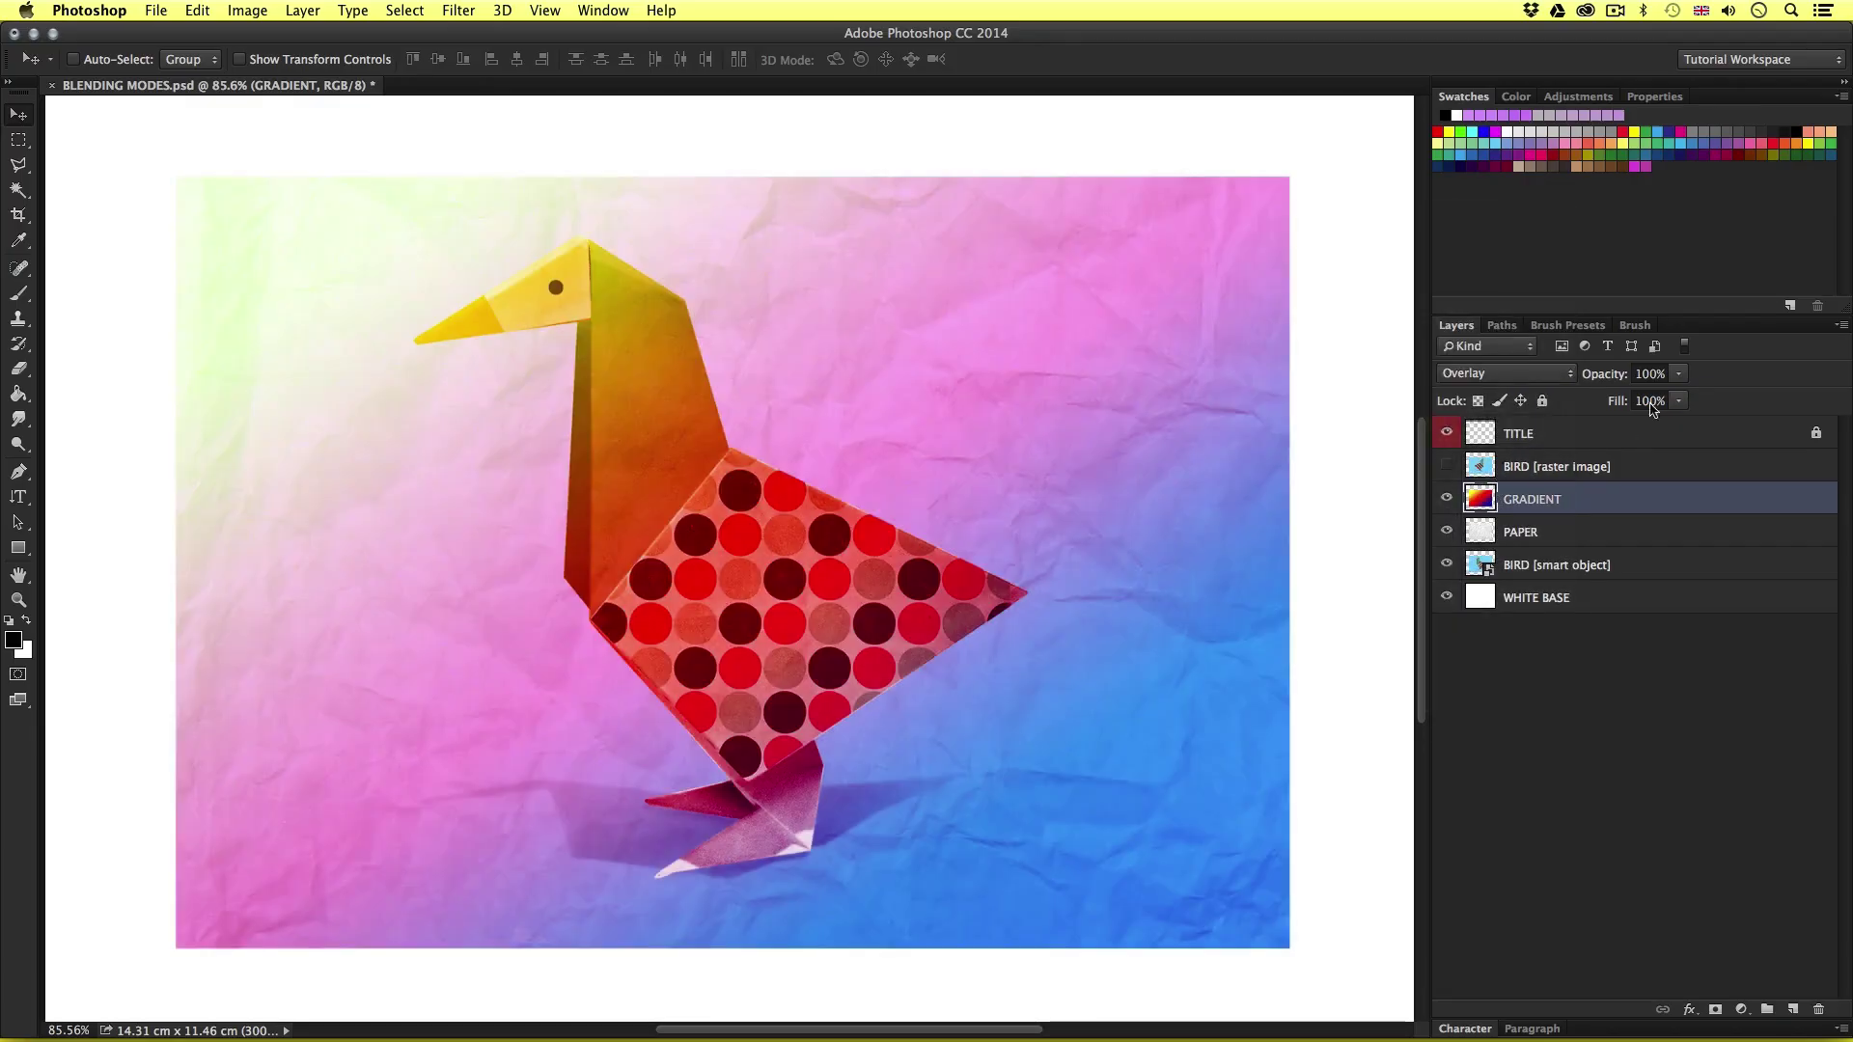
{"action": "left_click_drag", "start_coordinate": [1681, 382], "coordinate": [1659, 399]}
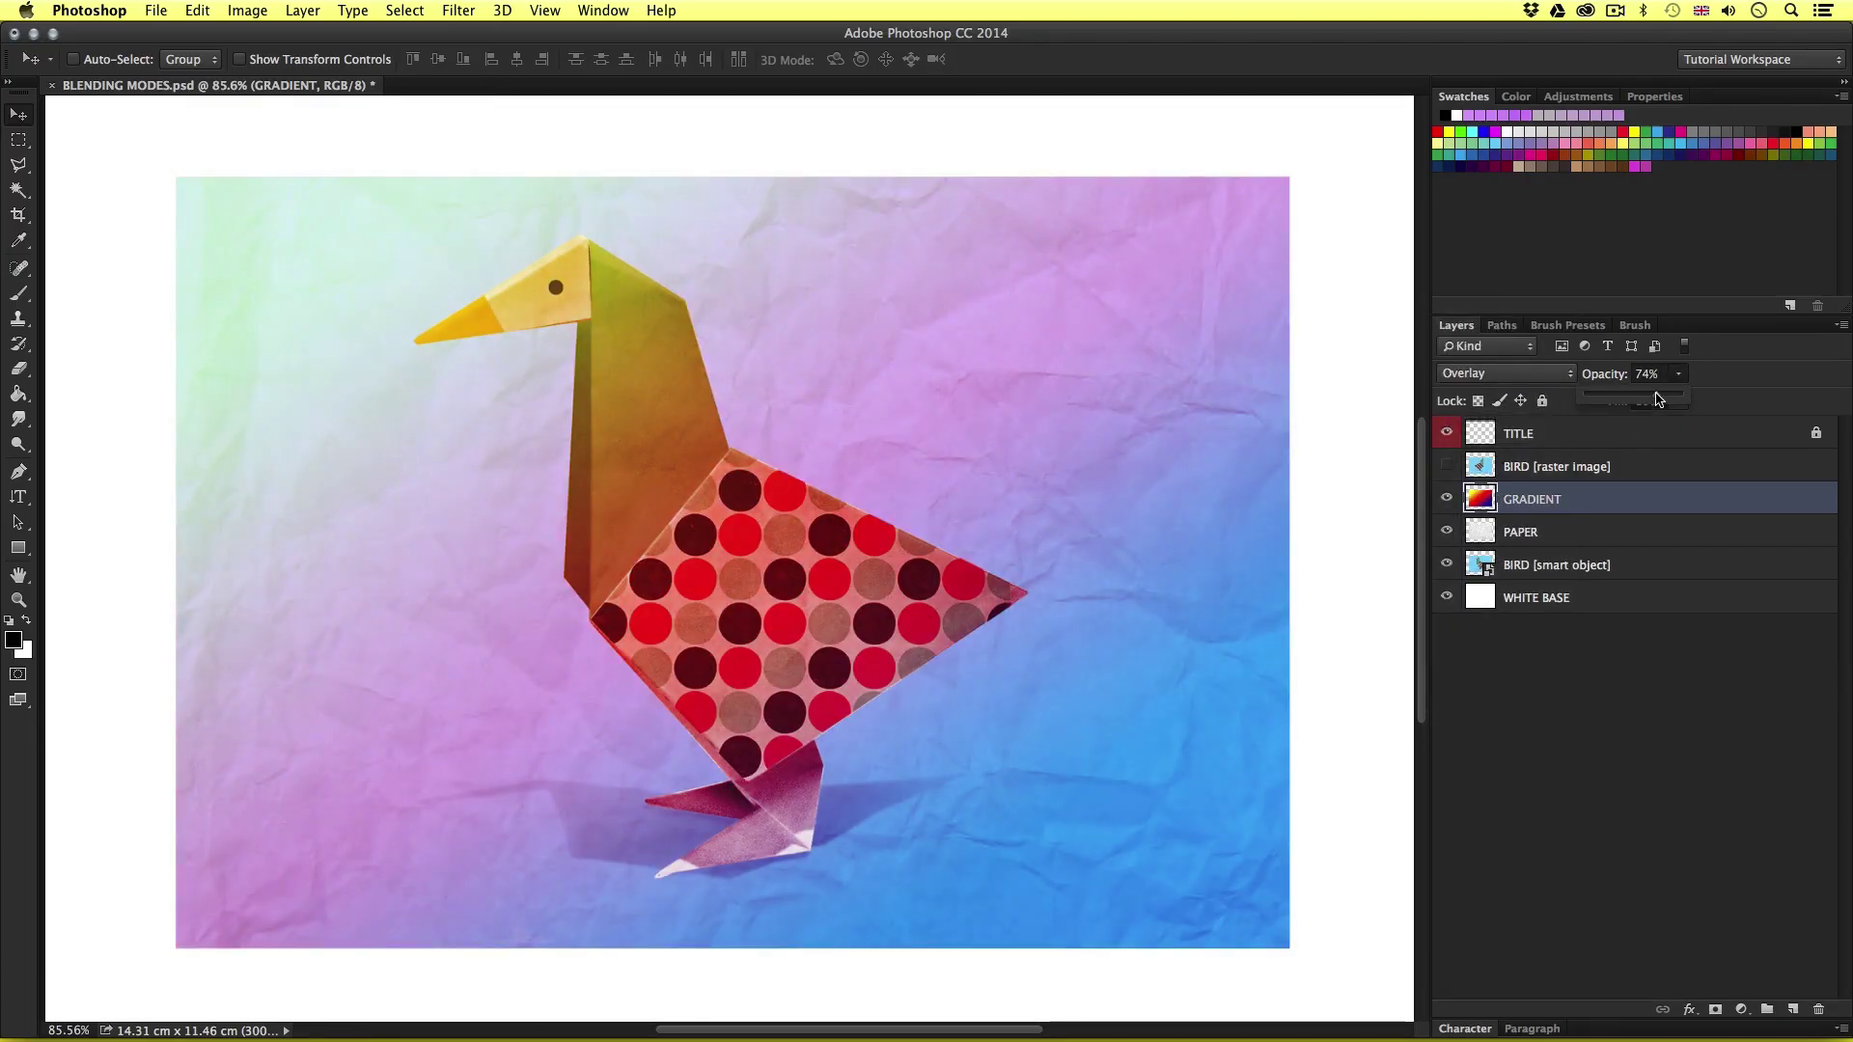
{"action": "left_click_drag", "start_coordinate": [1656, 398], "coordinate": [1659, 399]}
- Show the flipped BIRD [raster image] layer in Screen mode at 80% opacity
{"action": "left_click", "coordinate": [1566, 471]}
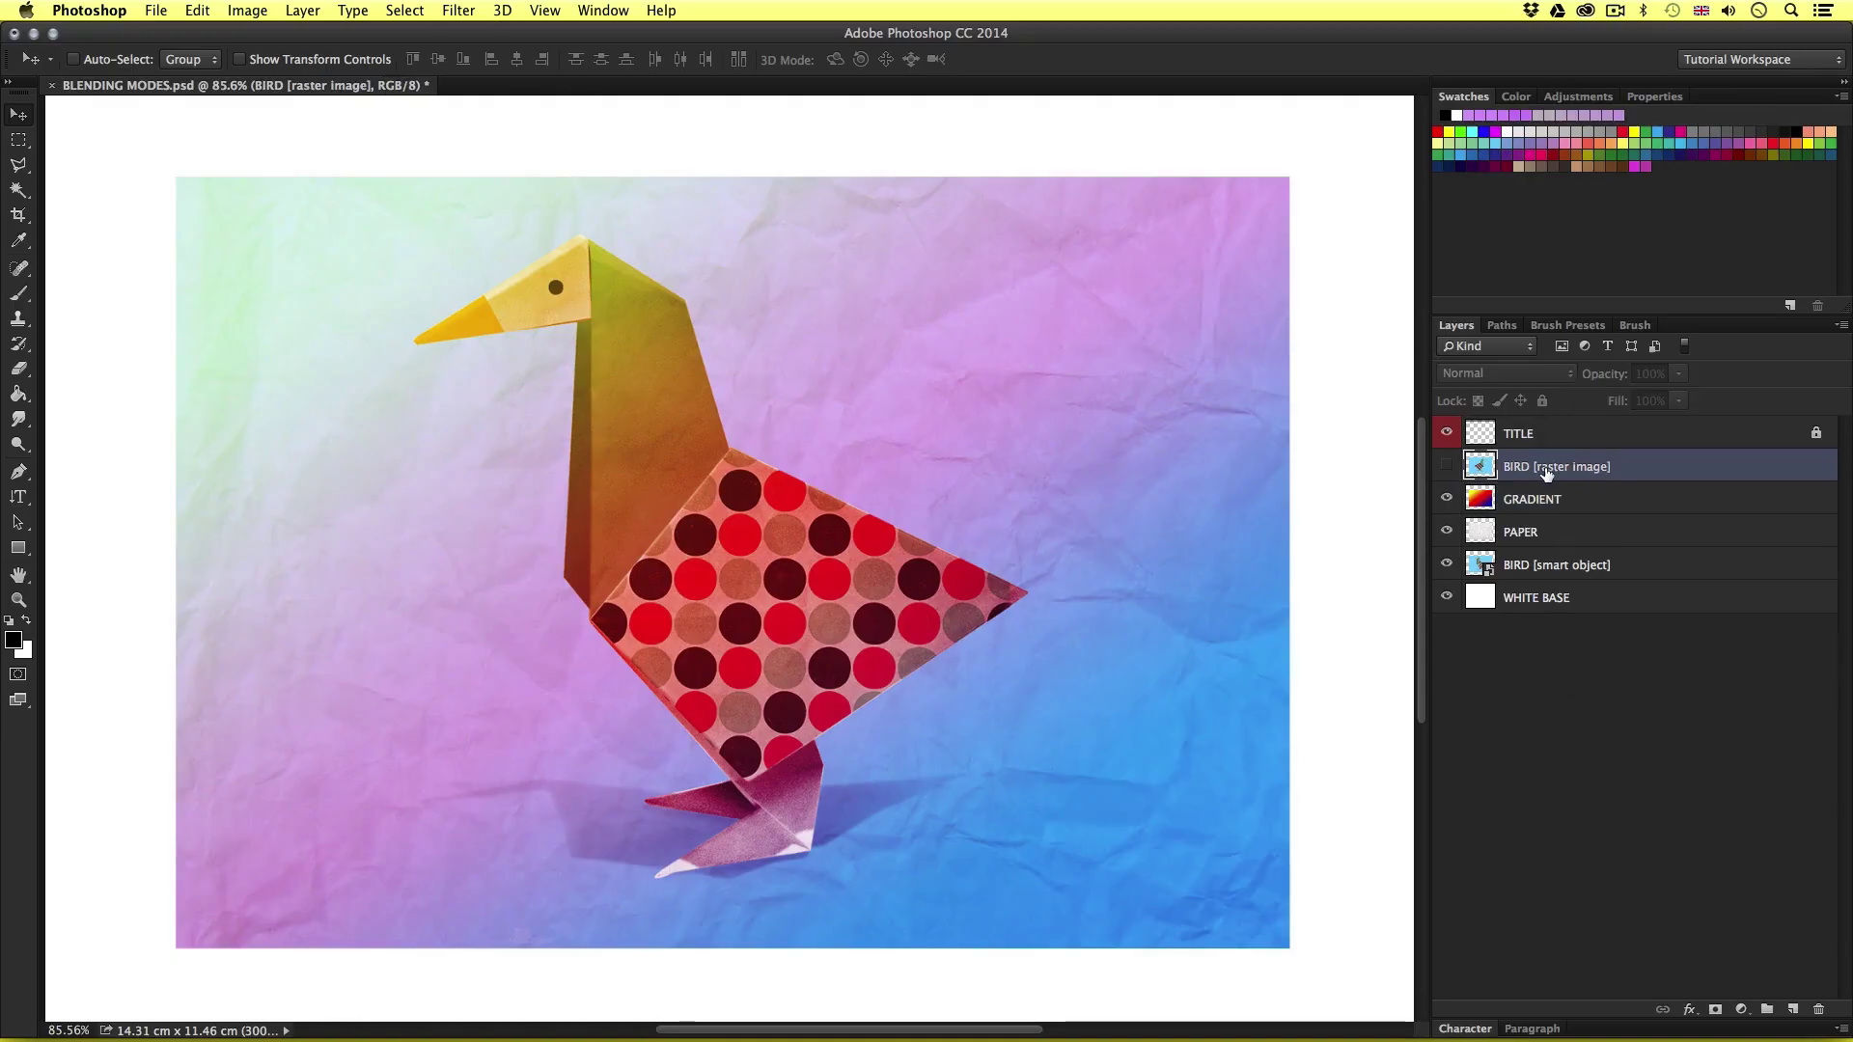
{"action": "left_click", "coordinate": [1448, 469]}
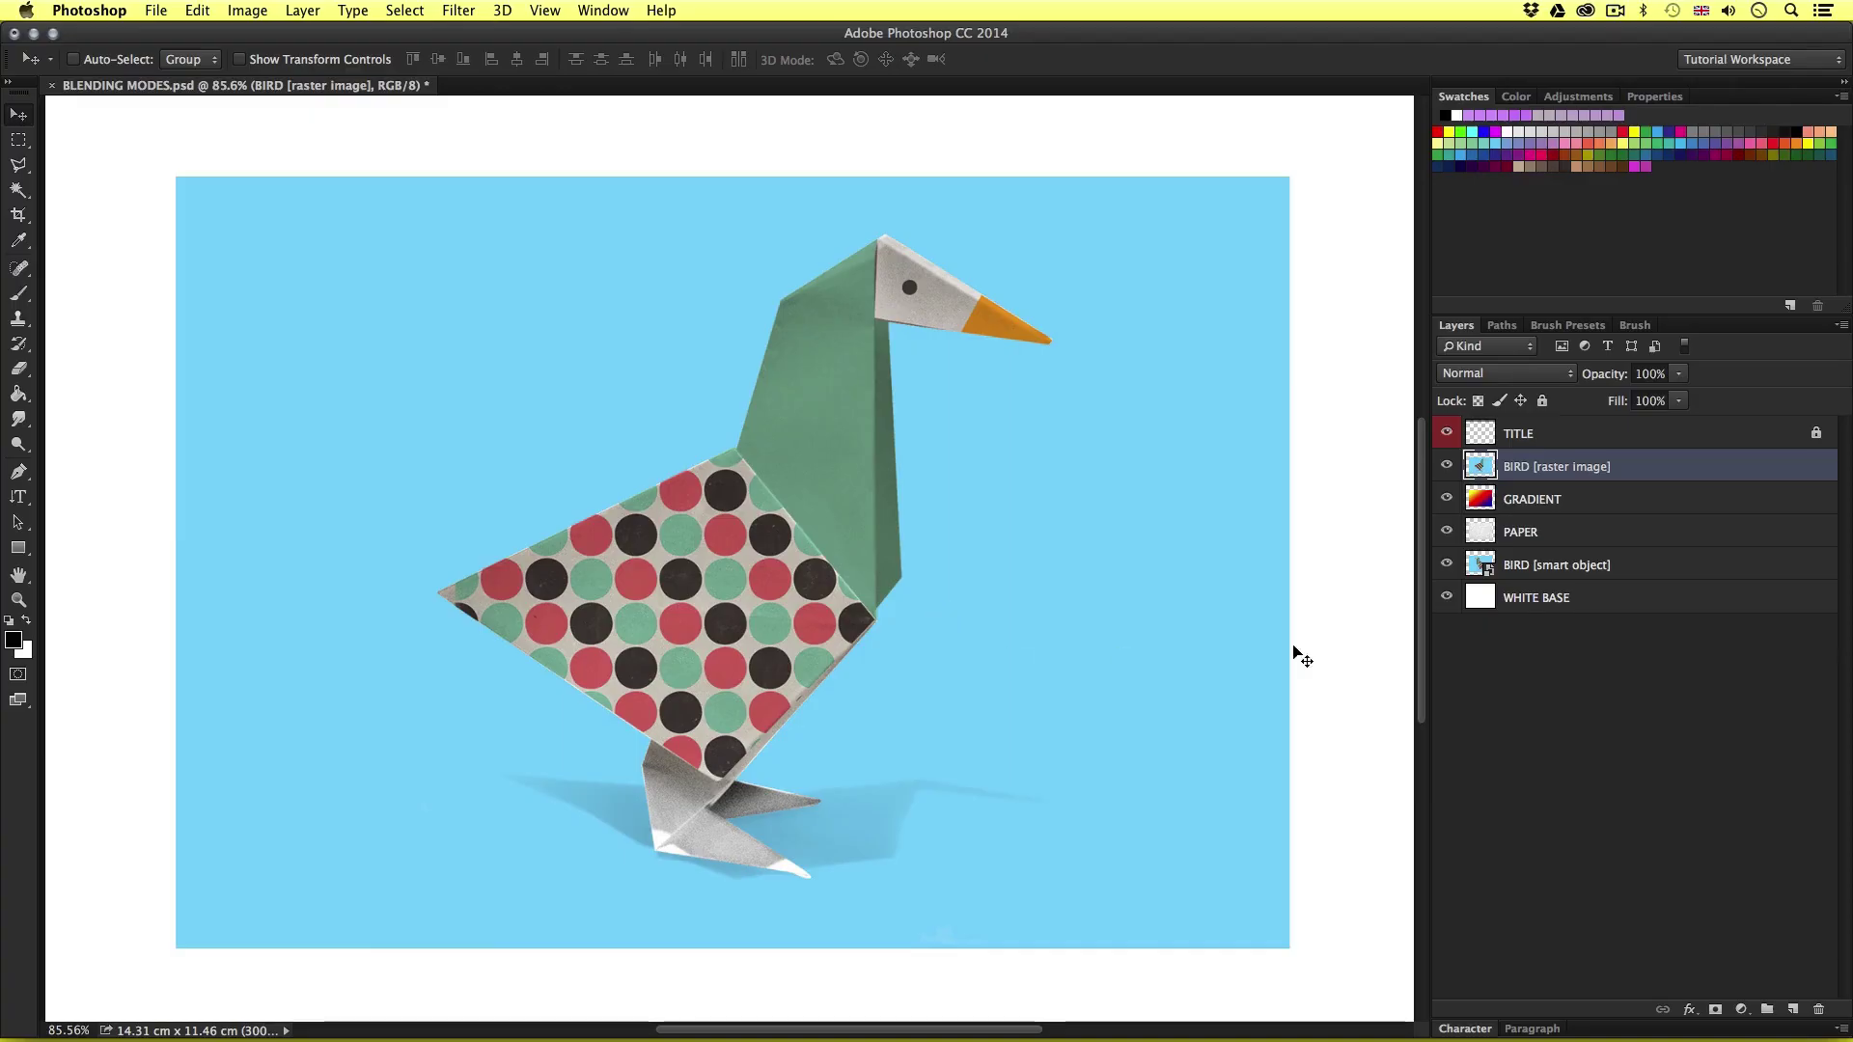
{"action": "left_click", "coordinate": [1503, 372]}
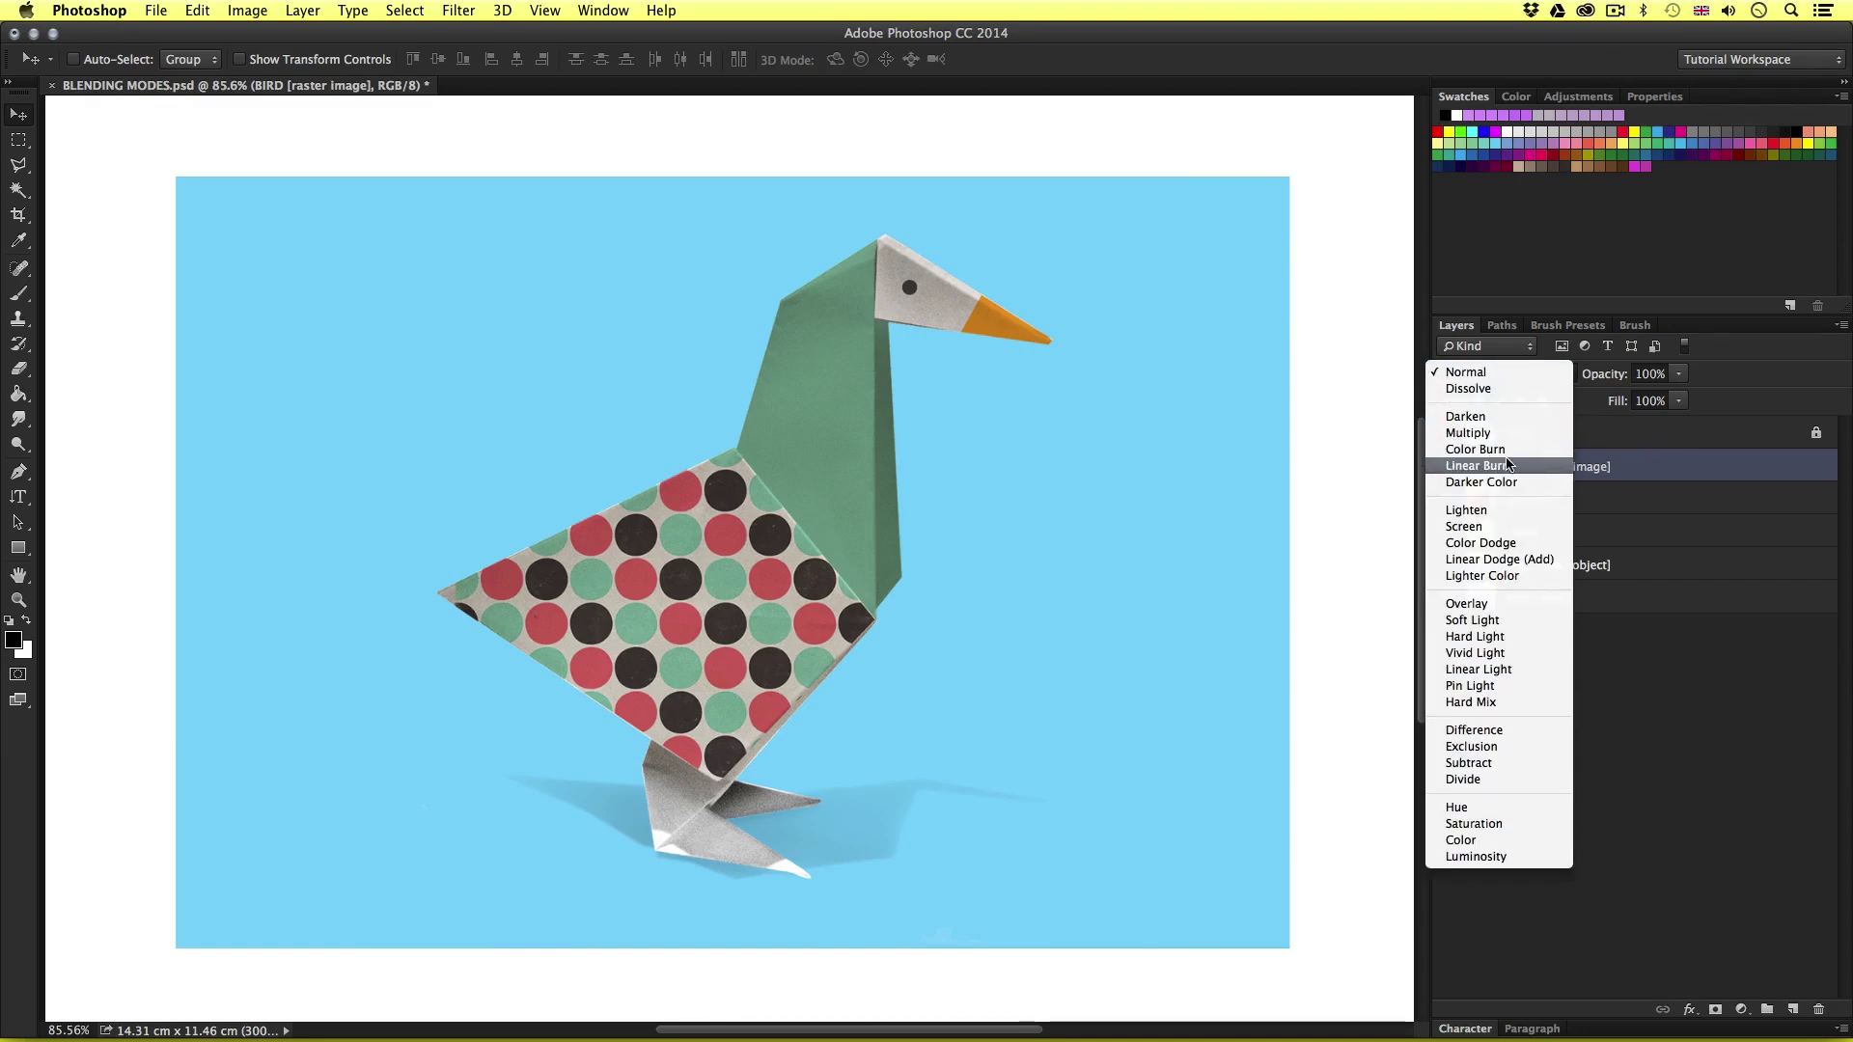
{"action": "left_click", "coordinate": [1508, 530]}
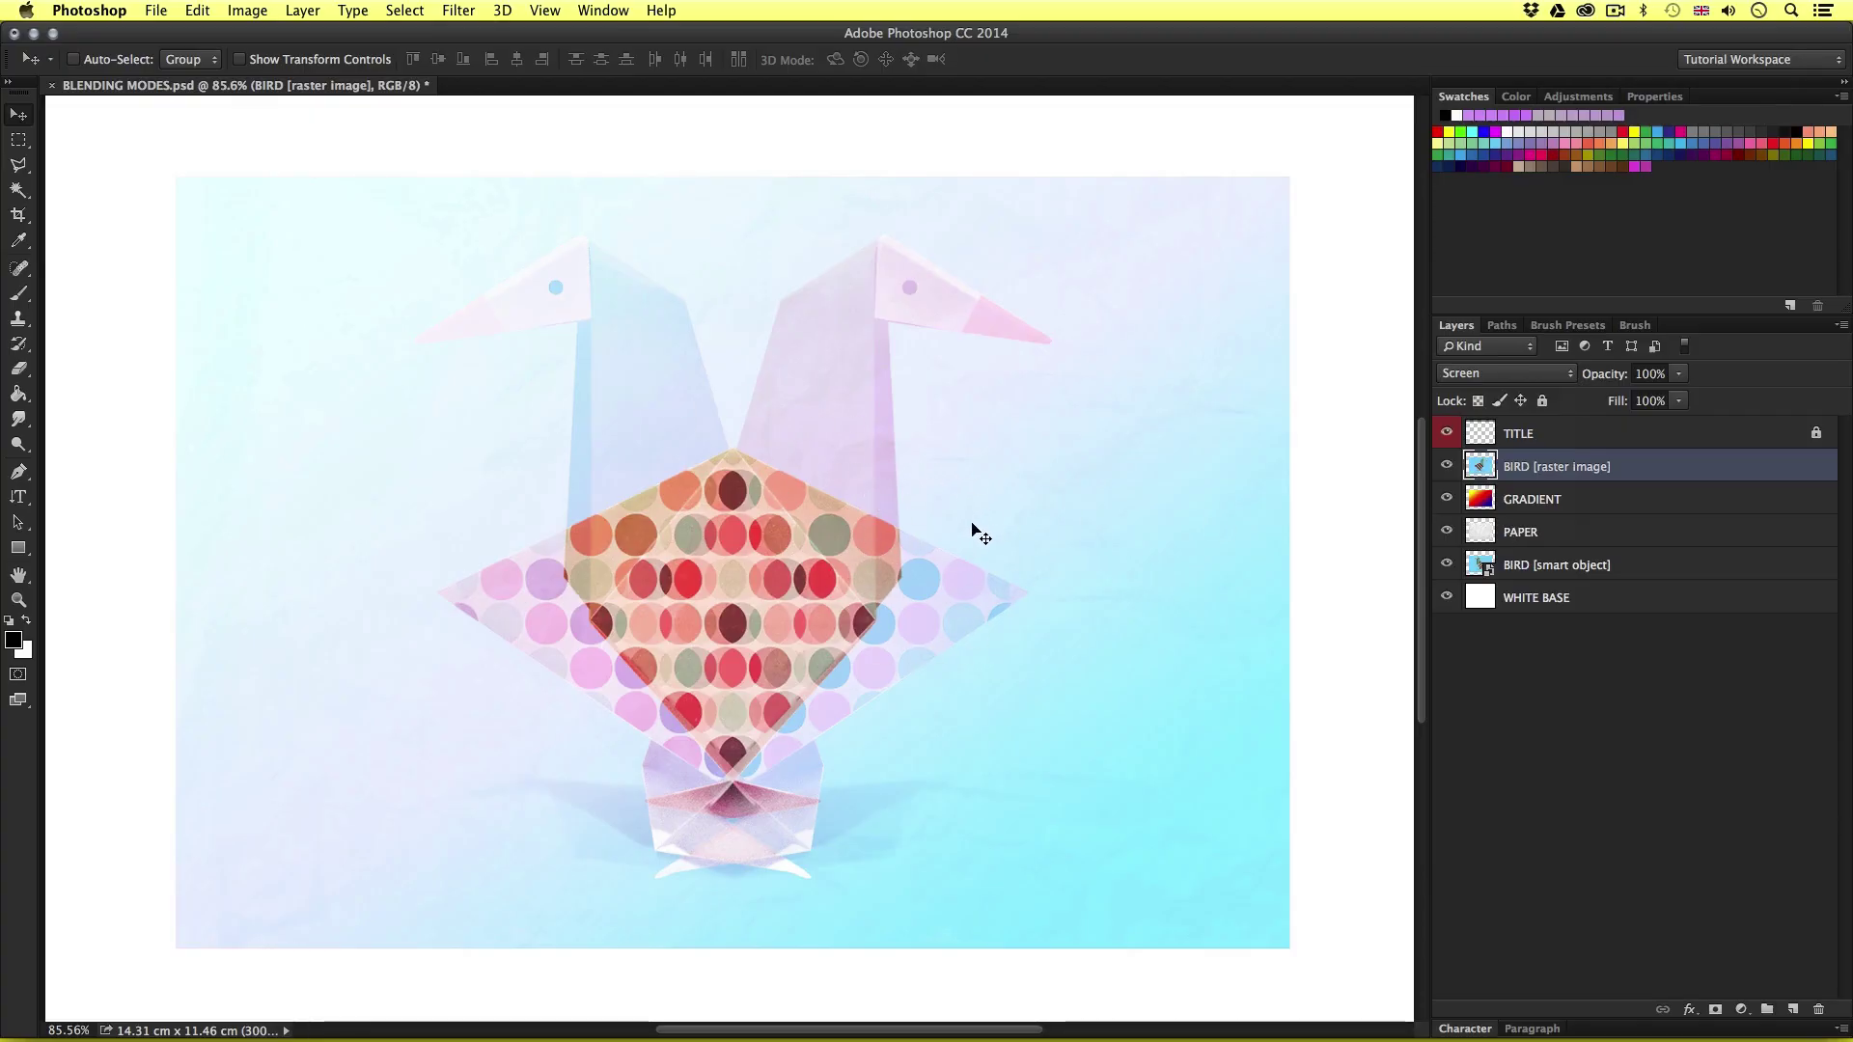
{"action": "left_click", "coordinate": [1679, 375]}
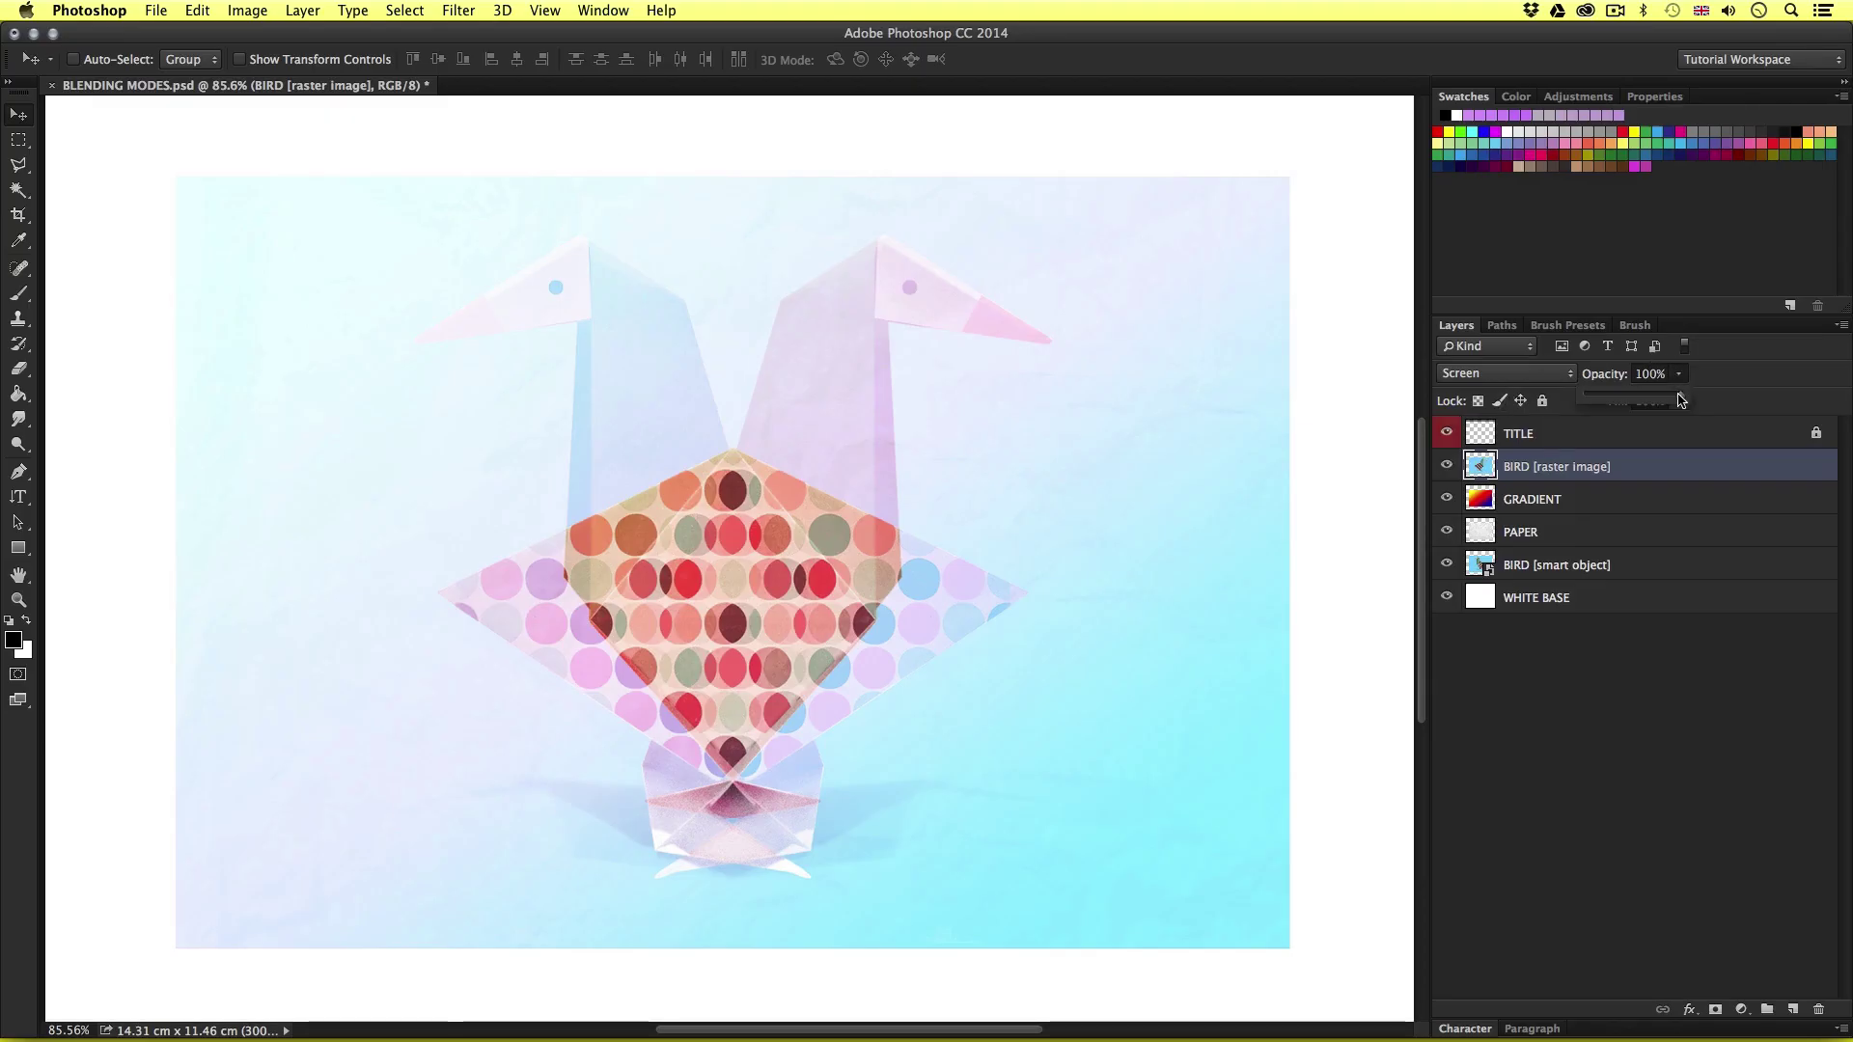
{"action": "left_click_drag", "start_coordinate": [1679, 395], "coordinate": [1662, 401]}
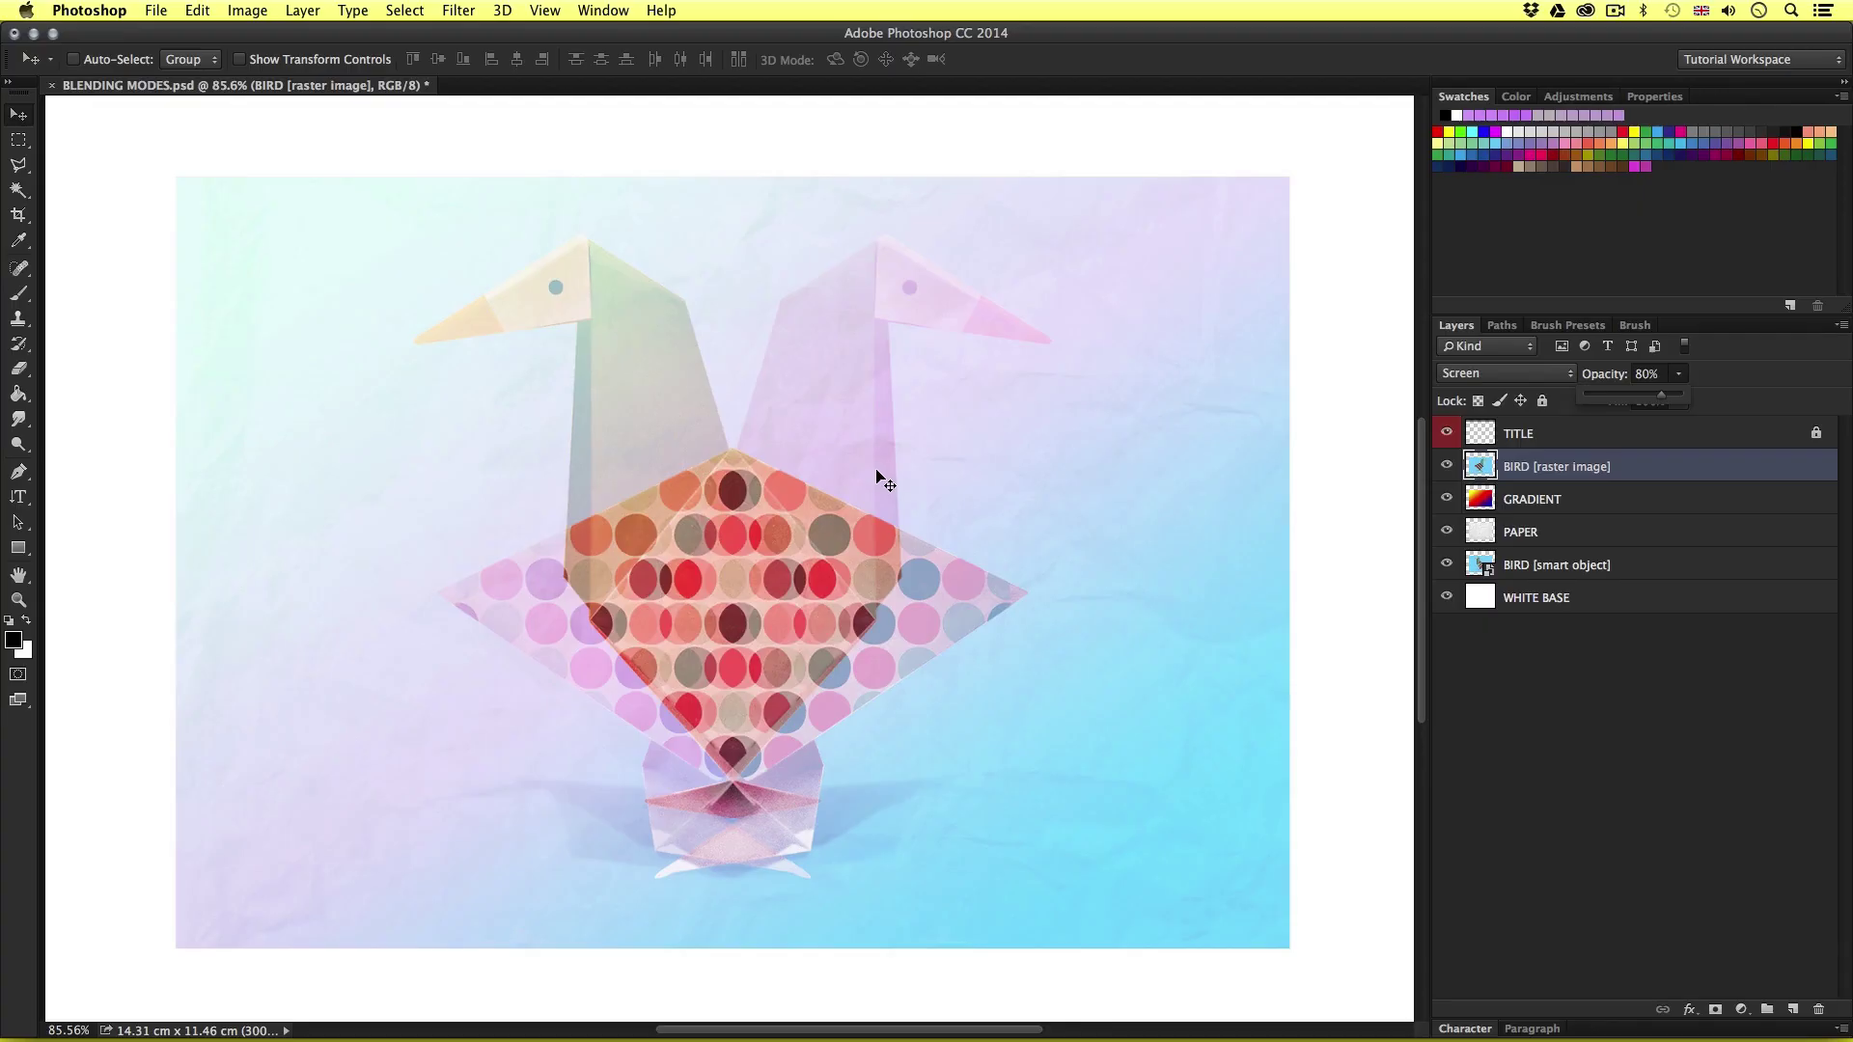
{"action": "left_click", "coordinate": [1527, 375]}
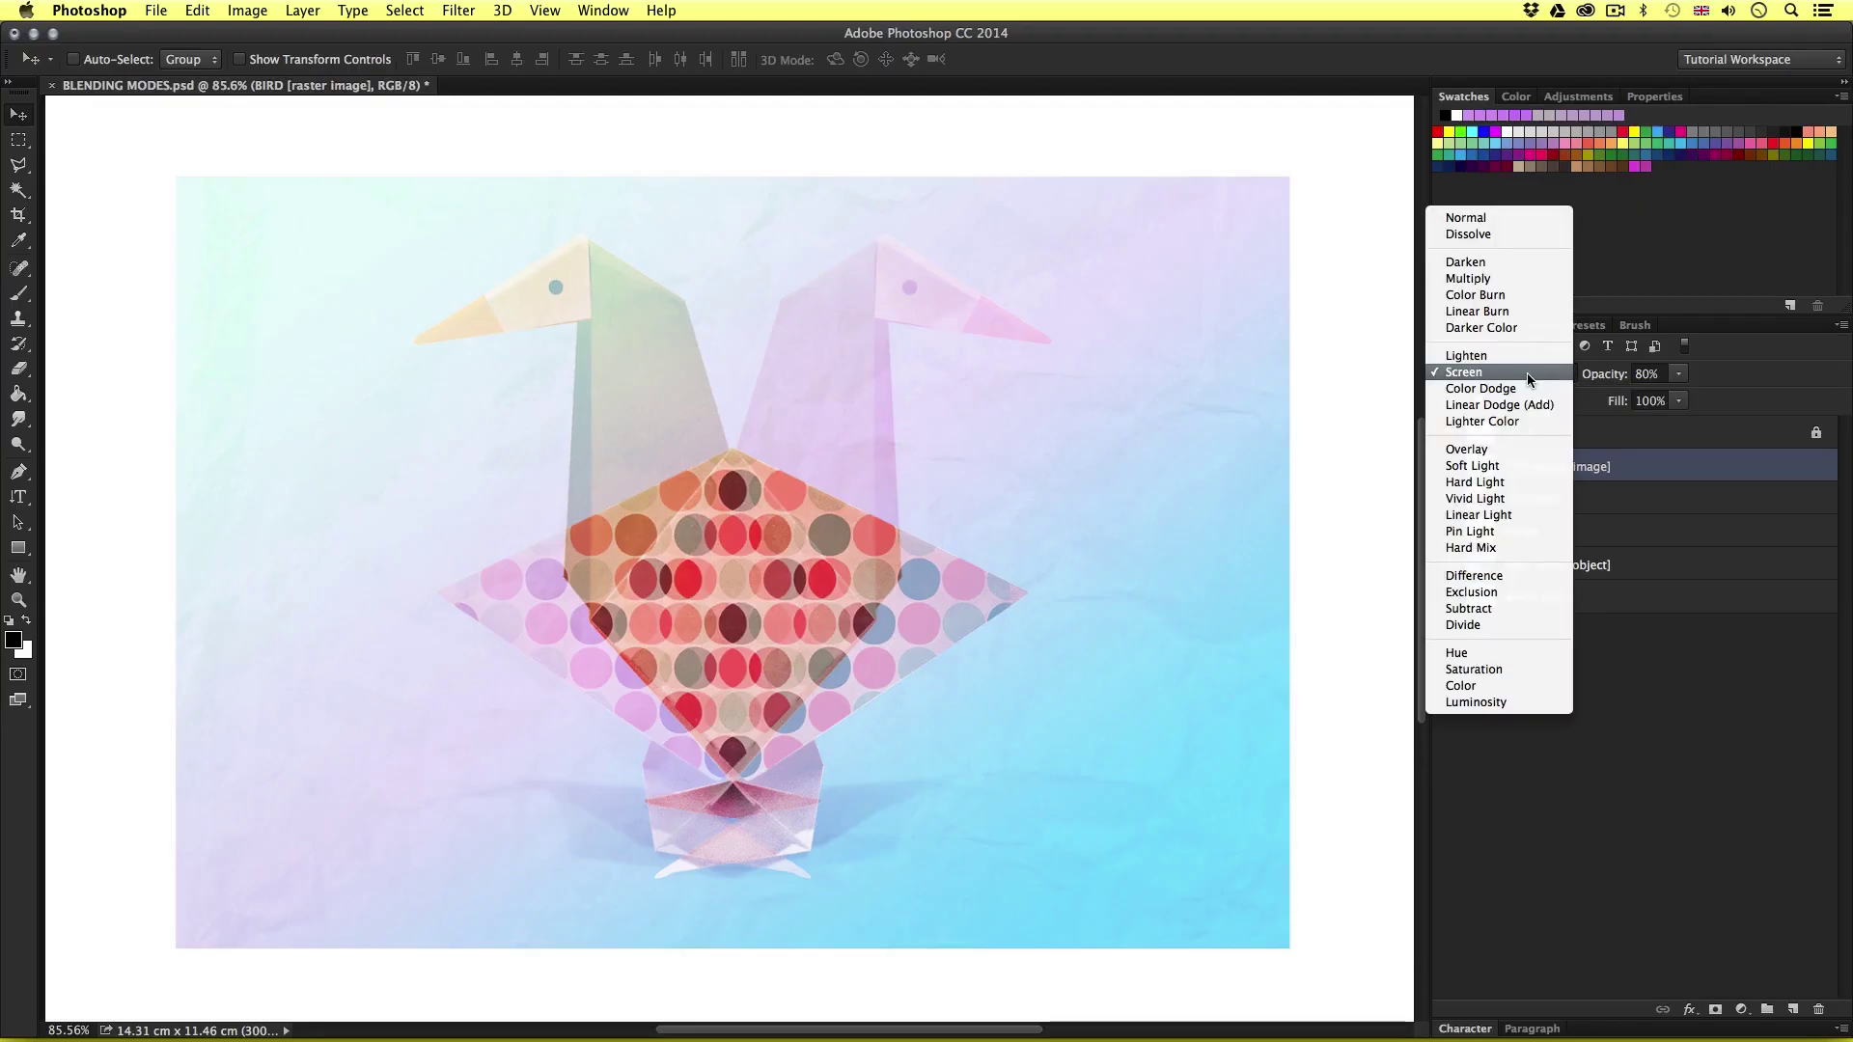
- Change the BIRD [raster image] layer's blend mode from Screen to Luminosity
{"action": "left_click", "coordinate": [1524, 703]}
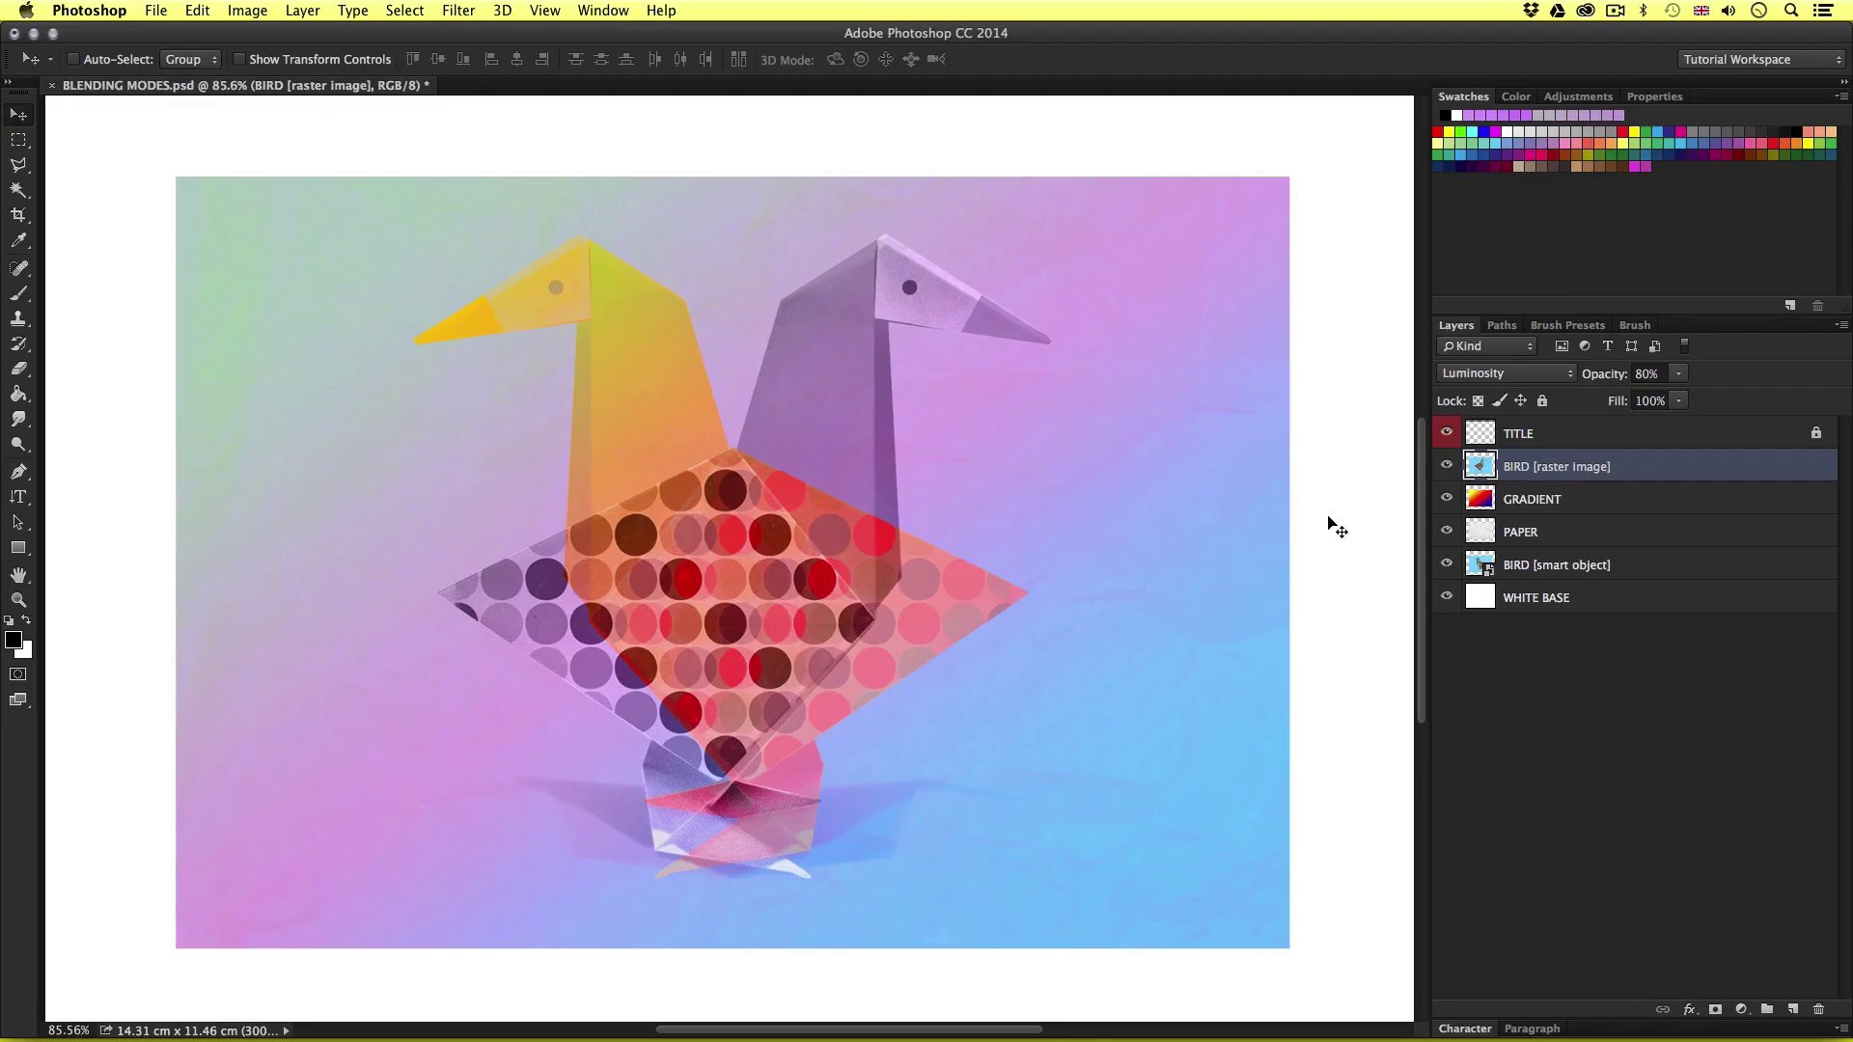
- Move the PAPER layer above BIRD [raster image], directly under TITLE
{"action": "left_click", "coordinate": [1558, 538]}
{"action": "left_click_drag", "start_coordinate": [1515, 531], "coordinate": [1512, 450]}
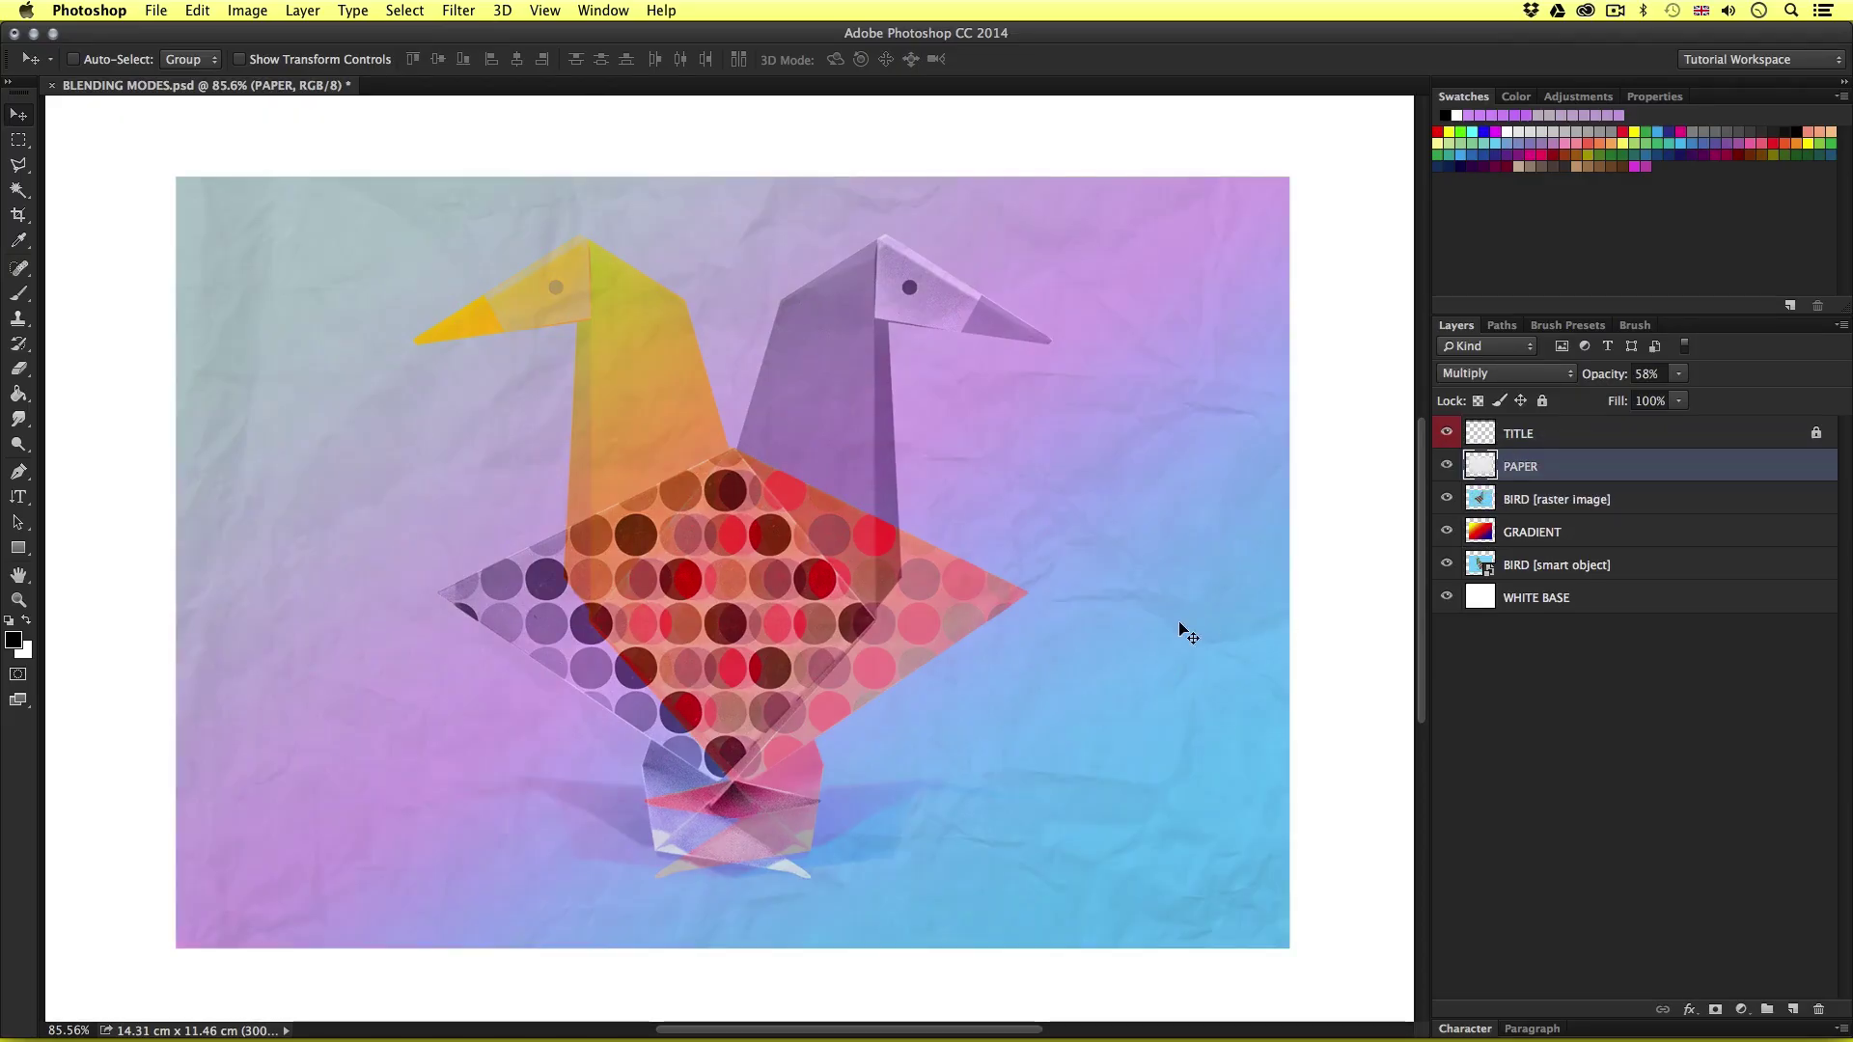